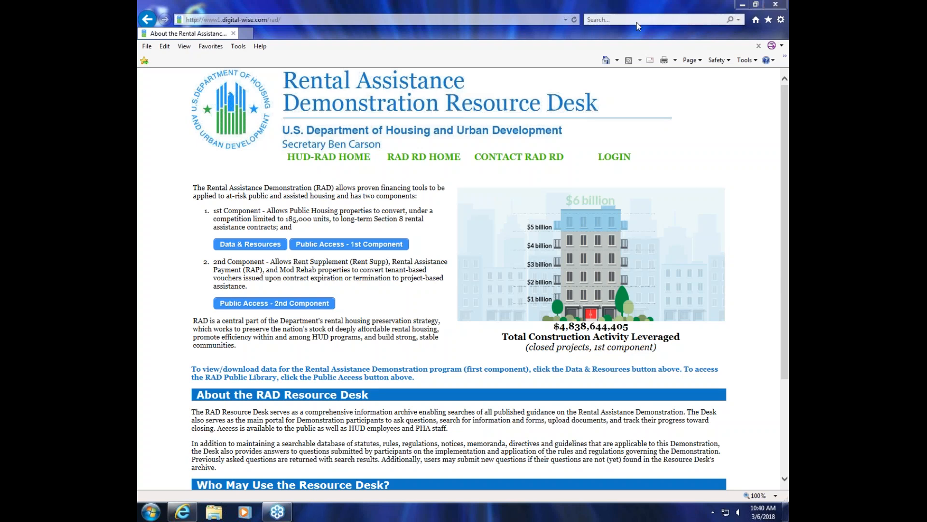
Step: Log in to the RAD Resource Desk with the account username and password
{"action": "left_click", "coordinate": [623, 157]}
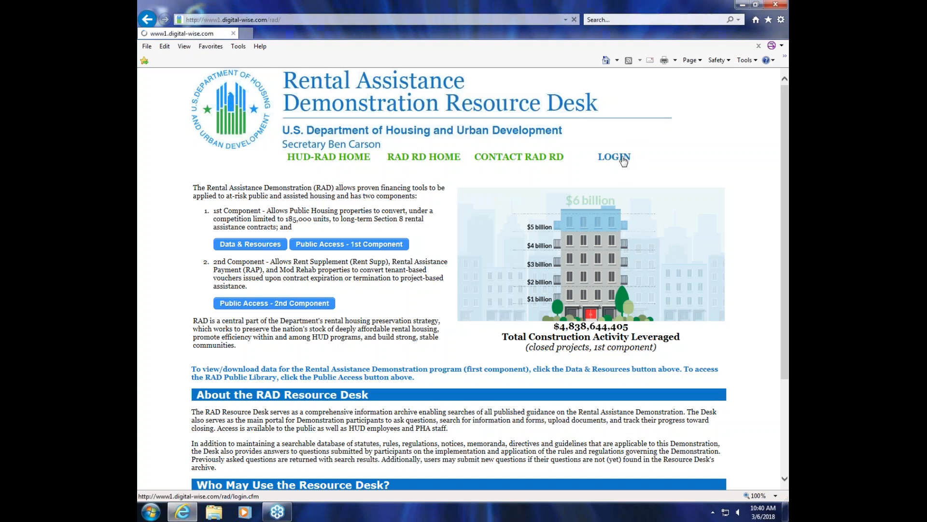
{"action": "left_click", "coordinate": [318, 244]}
{"action": "type", "text": "robert"}
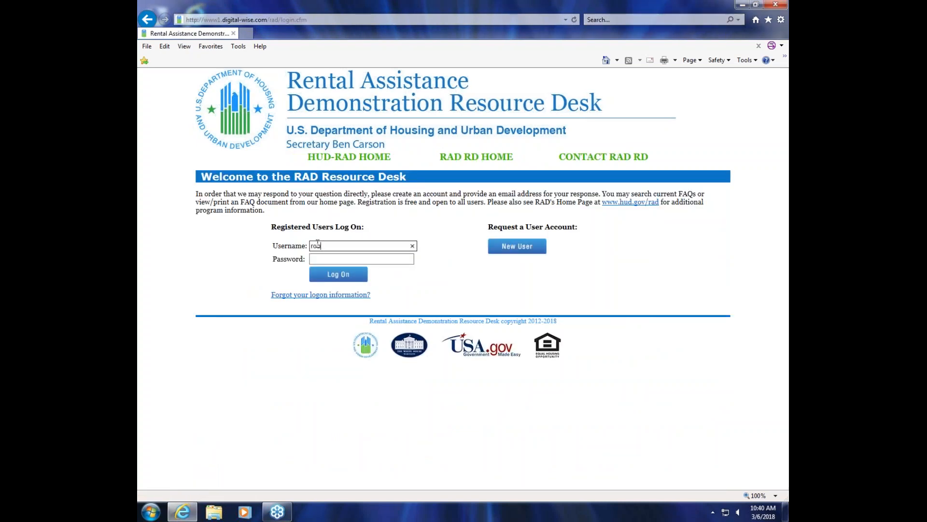
{"action": "key", "text": "Tab"}
{"action": "type", "text": "******"}
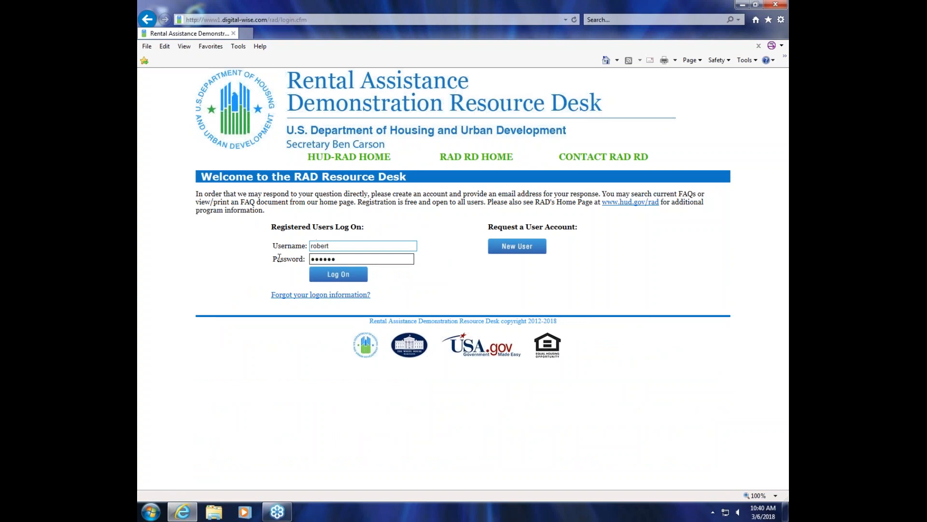
{"action": "left_click", "coordinate": [339, 274]}
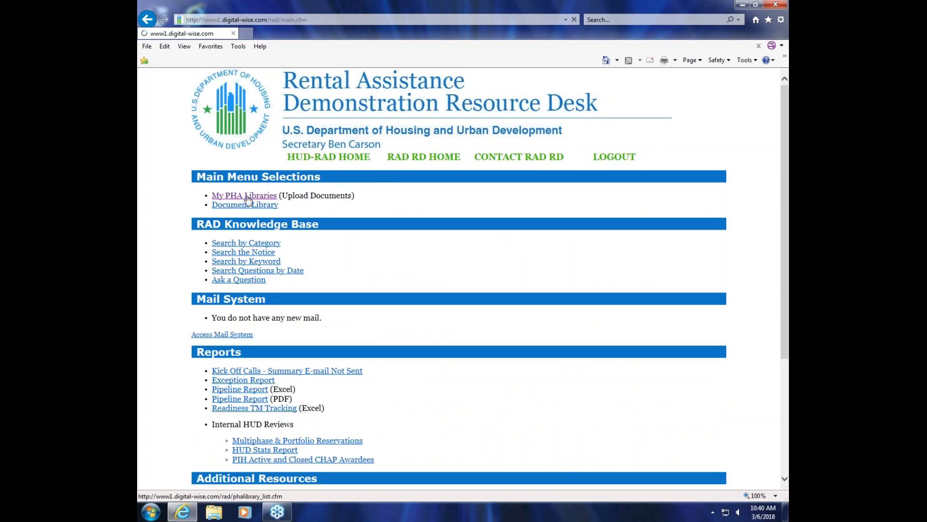
Step: Open the GREAT BEND PHA property page under Great Bend HA in My PHA Libraries
{"action": "left_click", "coordinate": [250, 197]}
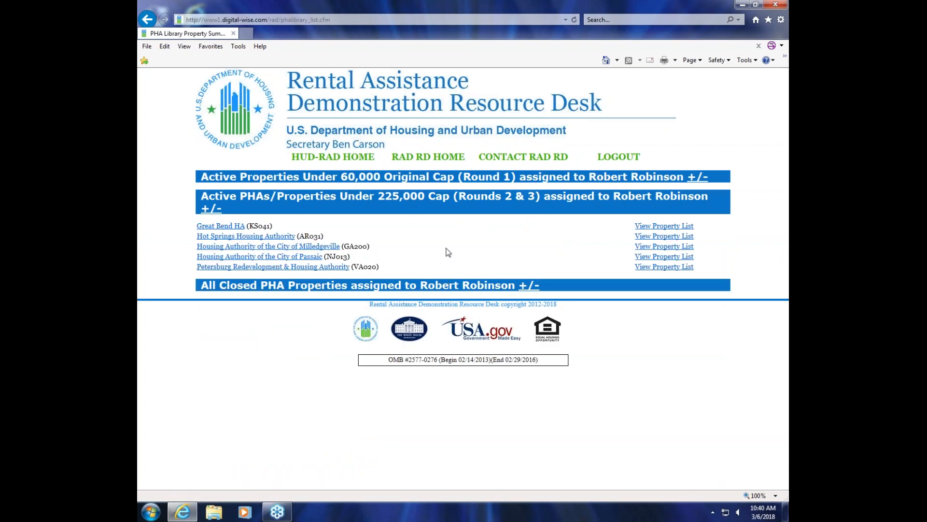
{"action": "left_click", "coordinate": [225, 226]}
{"action": "left_click", "coordinate": [237, 245]}
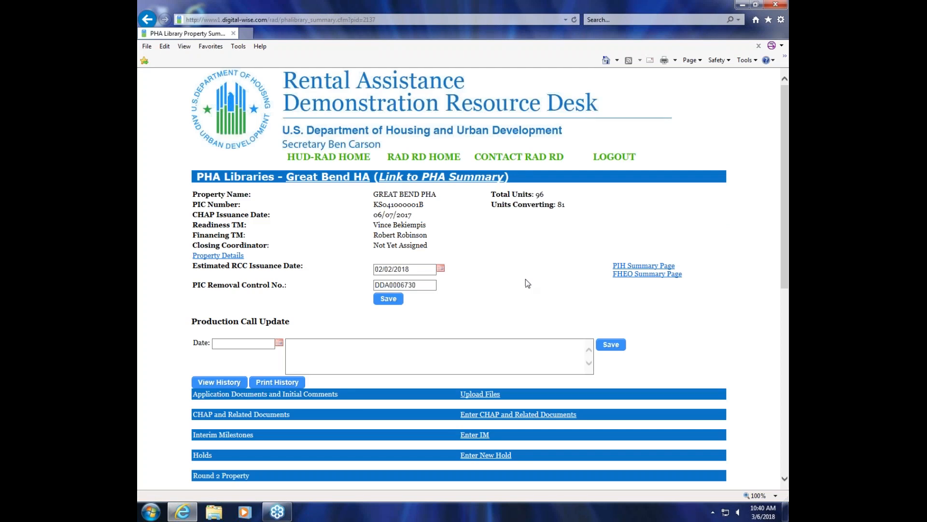
Step: Open the HUD Review of the Financing Plan Milestone and go to its Approval Processing form
{"action": "scroll", "coordinate": [528, 284], "scroll_direction": "down", "scroll_amount": 4}
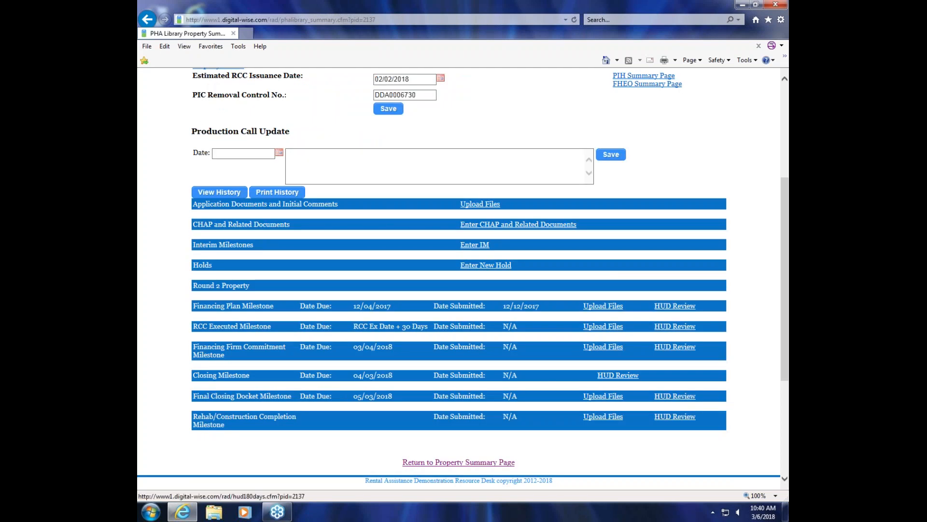
{"action": "left_click", "coordinate": [689, 310]}
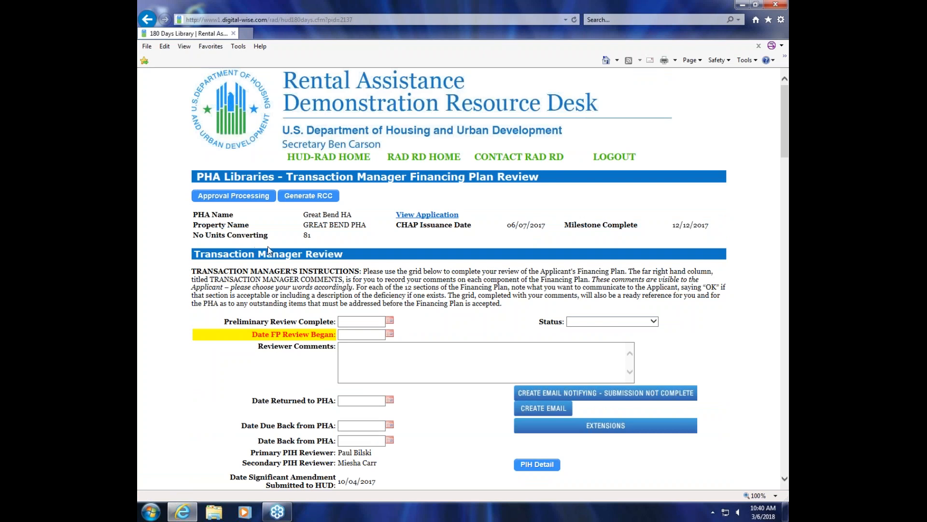
{"action": "left_click", "coordinate": [243, 200]}
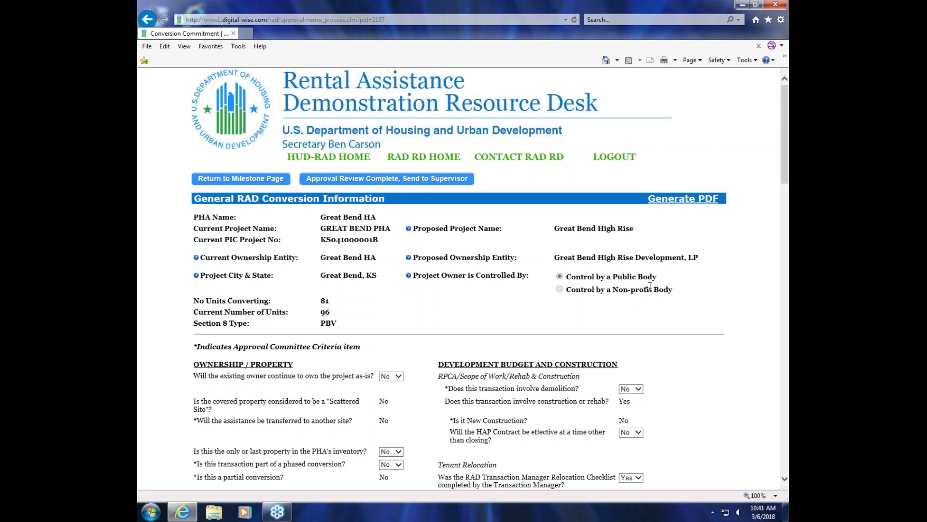
Step: Answer Yes to the existing owner continuing to own the project as-is and to the HAP Contract being effective other than at closing
{"action": "scroll", "coordinate": [650, 286], "scroll_direction": "down", "scroll_amount": 3}
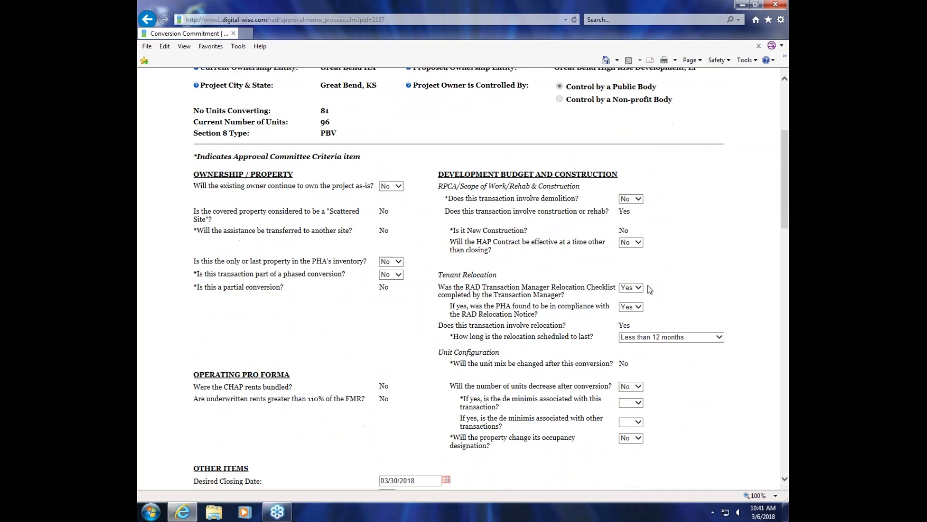
{"action": "scroll", "coordinate": [648, 286], "scroll_direction": "down", "scroll_amount": 2}
{"action": "scroll", "coordinate": [647, 289], "scroll_direction": "down", "scroll_amount": 1}
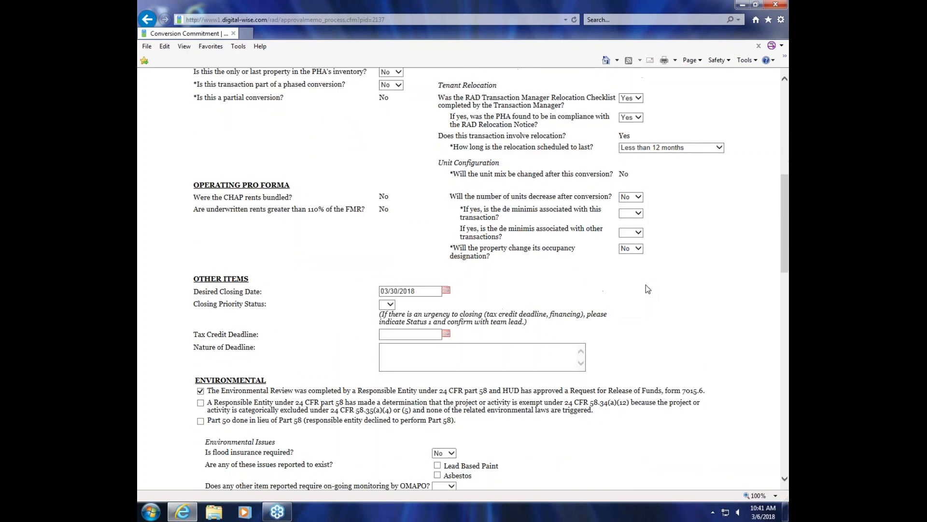
{"action": "scroll", "coordinate": [648, 289], "scroll_direction": "down", "scroll_amount": 3}
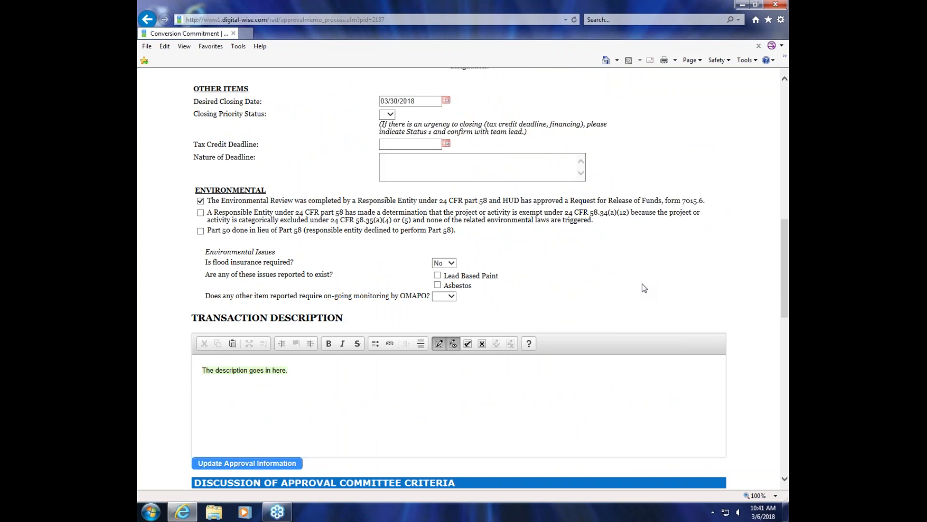
{"action": "scroll", "coordinate": [696, 223], "scroll_direction": "up", "scroll_amount": 5}
{"action": "scroll", "coordinate": [699, 227], "scroll_direction": "up", "scroll_amount": 2}
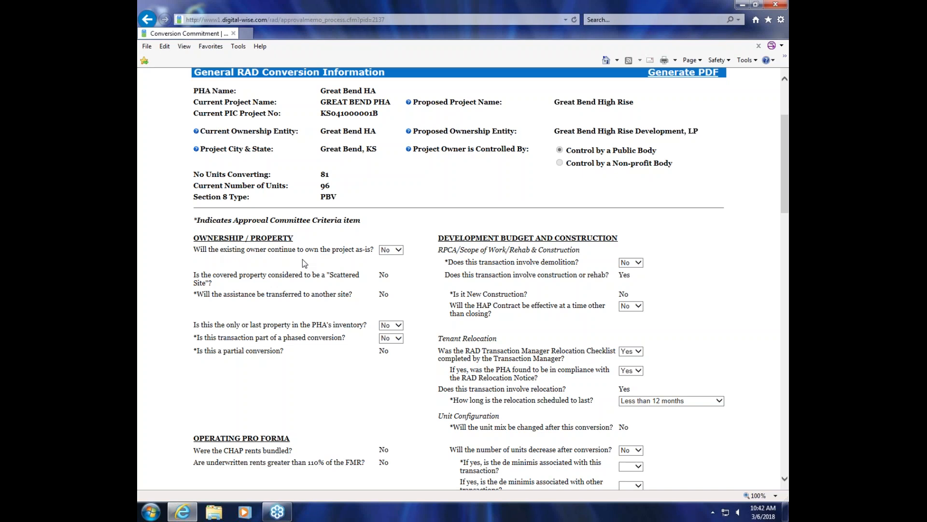
{"action": "left_click", "coordinate": [399, 250]}
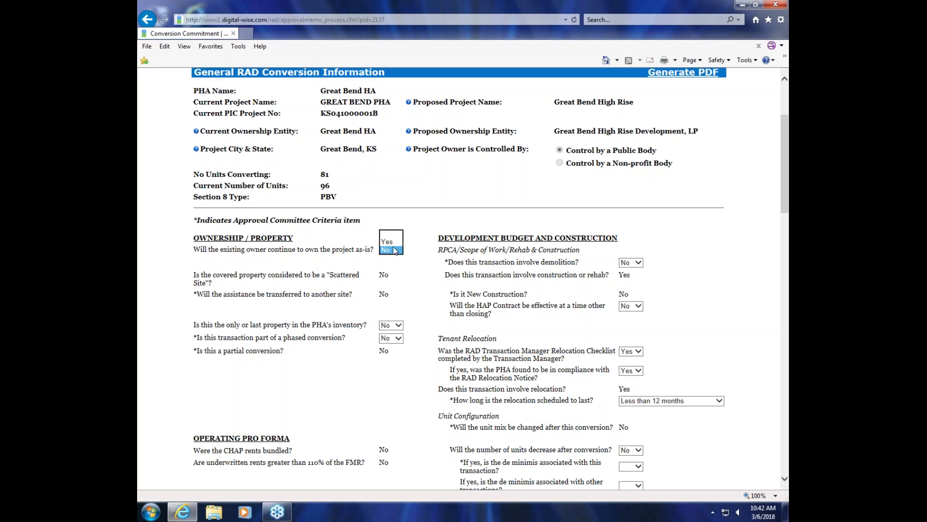
{"action": "left_click", "coordinate": [394, 242]}
{"action": "left_click", "coordinate": [642, 310]}
{"action": "left_click", "coordinate": [631, 297]}
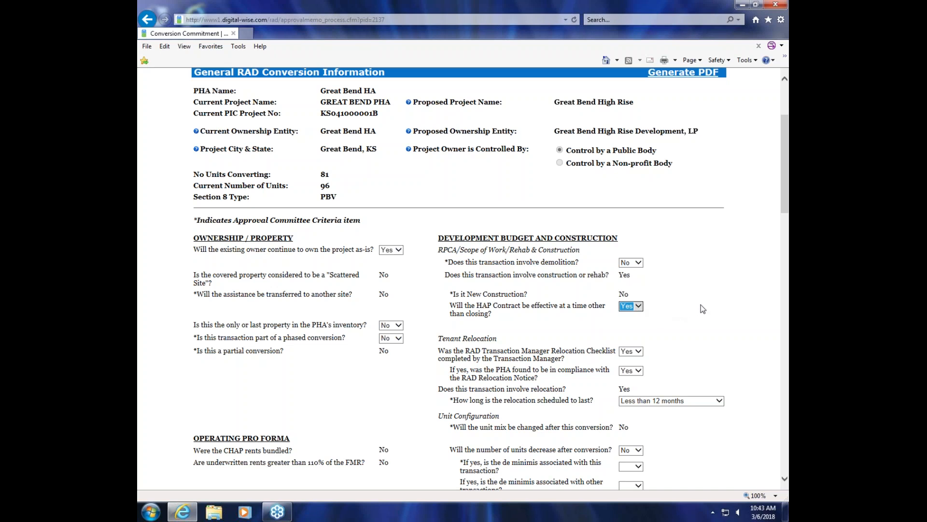
Step: Review the ownership, tenant relocation, unit configuration and operating pro forma questions on the approval form
{"action": "scroll", "coordinate": [696, 303], "scroll_direction": "down", "scroll_amount": 2}
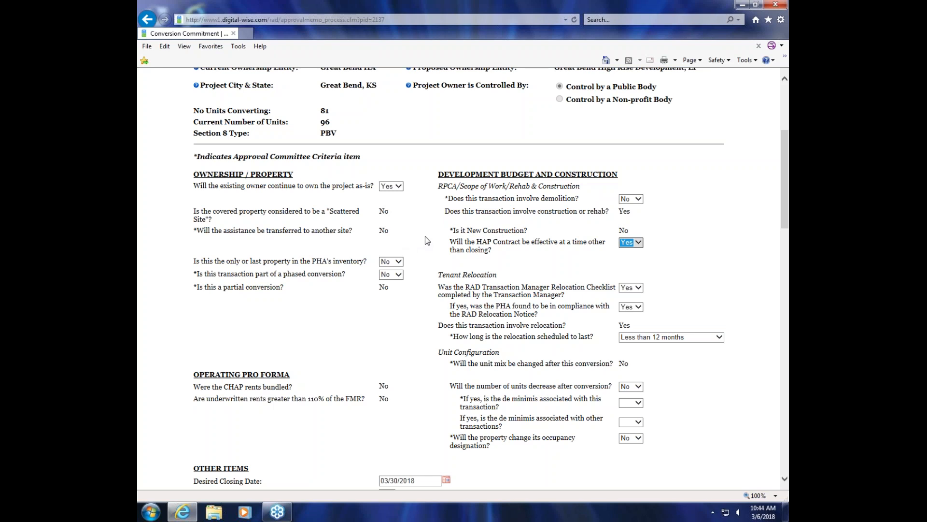
{"action": "scroll", "coordinate": [427, 240], "scroll_direction": "down", "scroll_amount": 2}
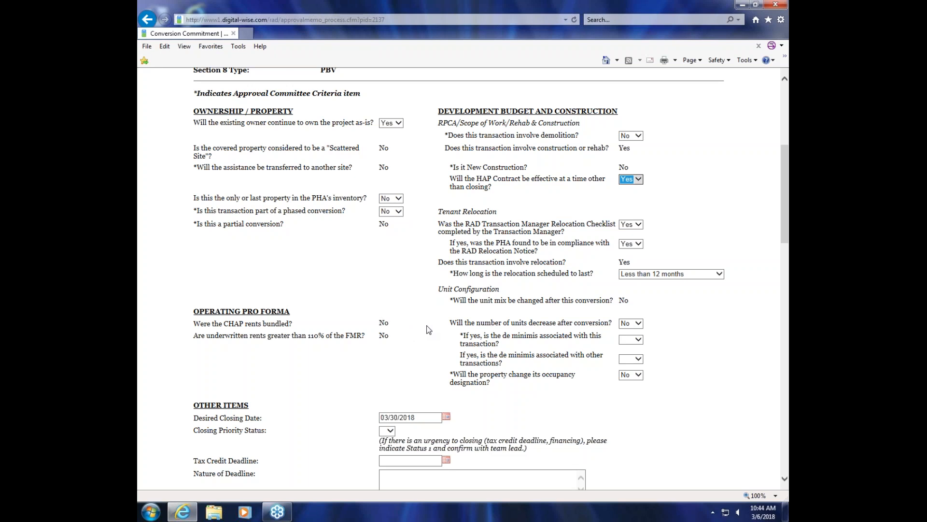
{"action": "scroll", "coordinate": [430, 323], "scroll_direction": "down", "scroll_amount": 5}
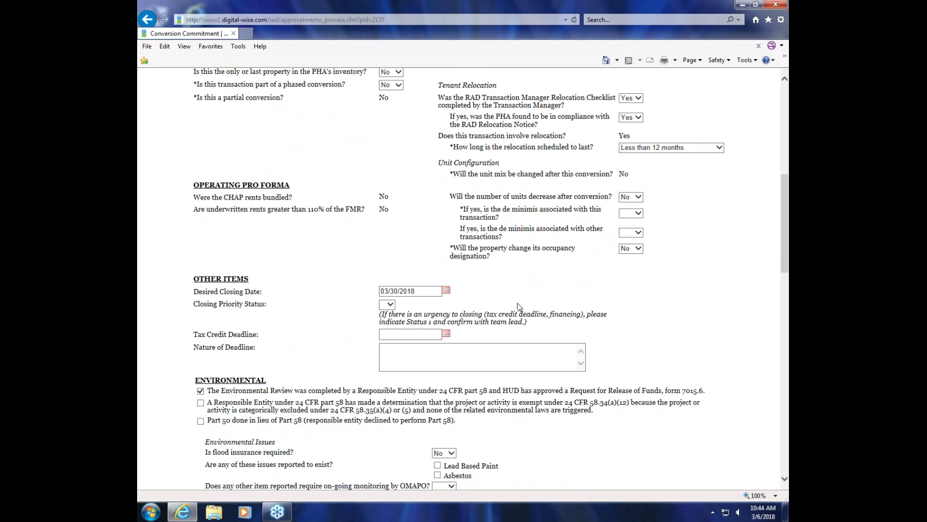
{"action": "scroll", "coordinate": [517, 303], "scroll_direction": "up", "scroll_amount": 5}
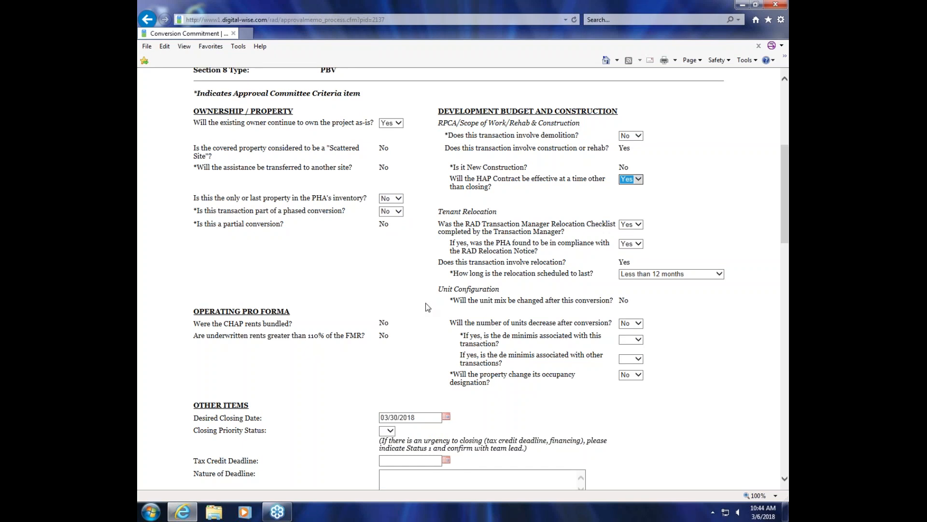
{"action": "scroll", "coordinate": [427, 306], "scroll_direction": "up", "scroll_amount": 2}
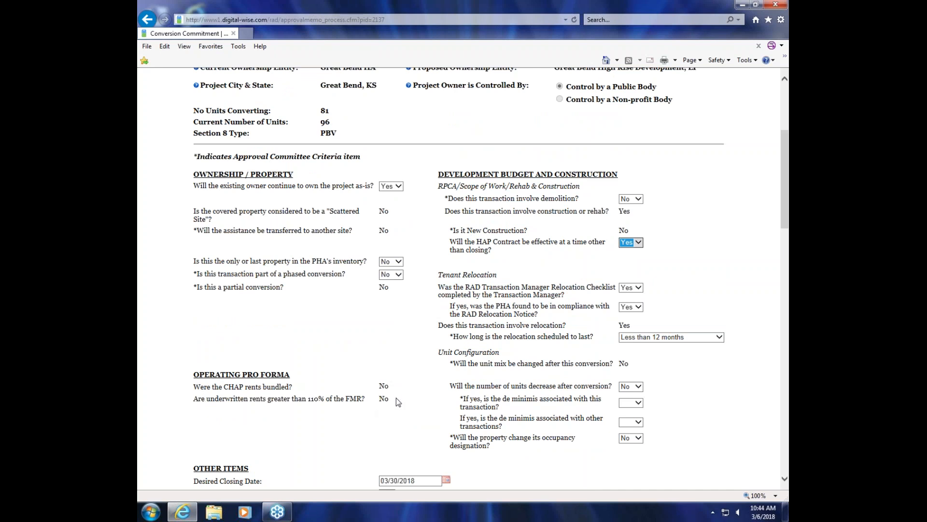
{"action": "right_click", "coordinate": [355, 402]}
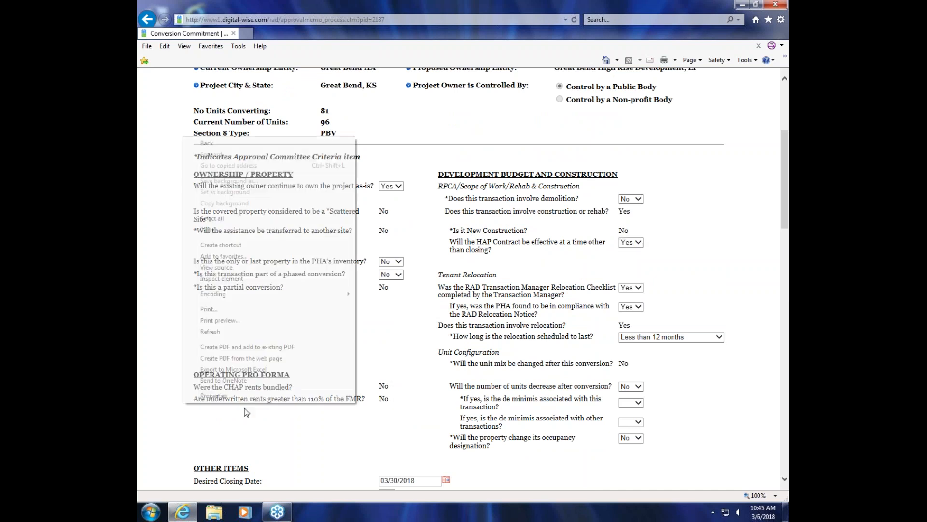
{"action": "left_click", "coordinate": [272, 413]}
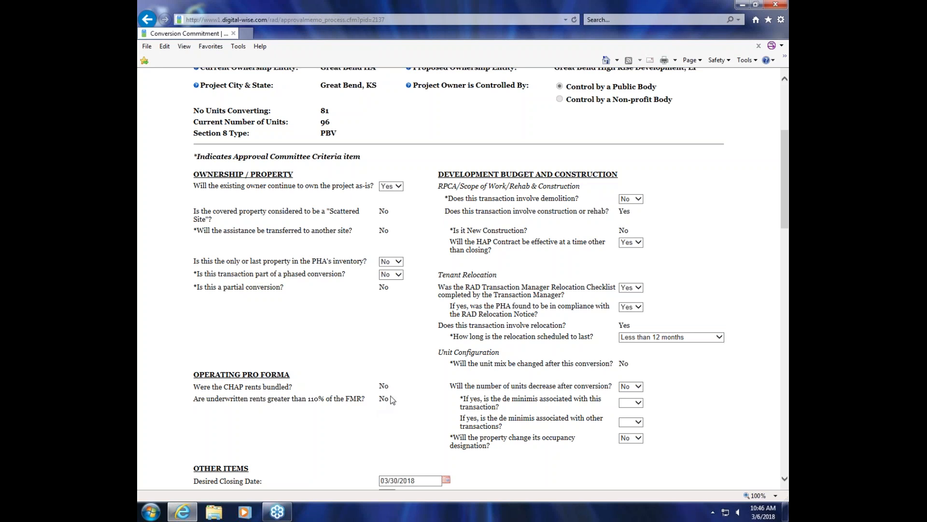
Step: Set the Tax Credit Deadline under Other Items to 04/30/2018
{"action": "scroll", "coordinate": [639, 348], "scroll_direction": "down", "scroll_amount": 4}
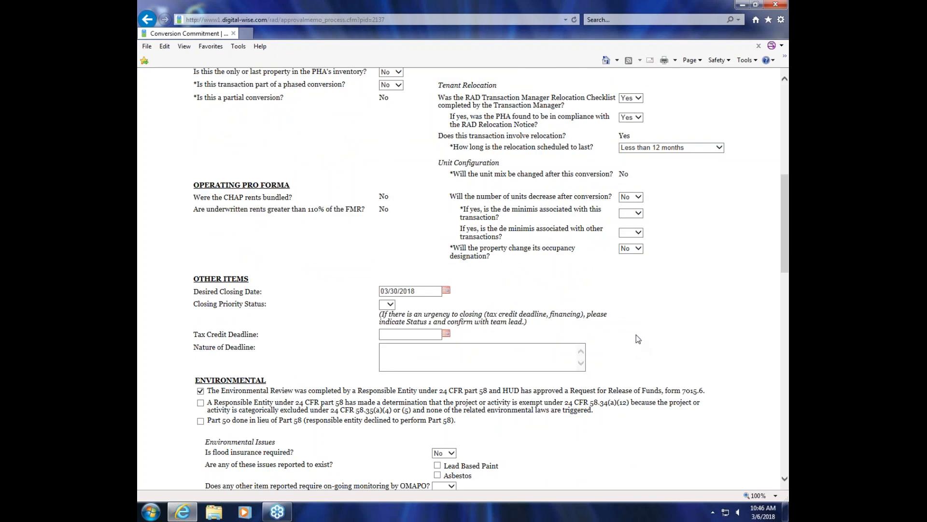
{"action": "scroll", "coordinate": [639, 339], "scroll_direction": "down", "scroll_amount": 1}
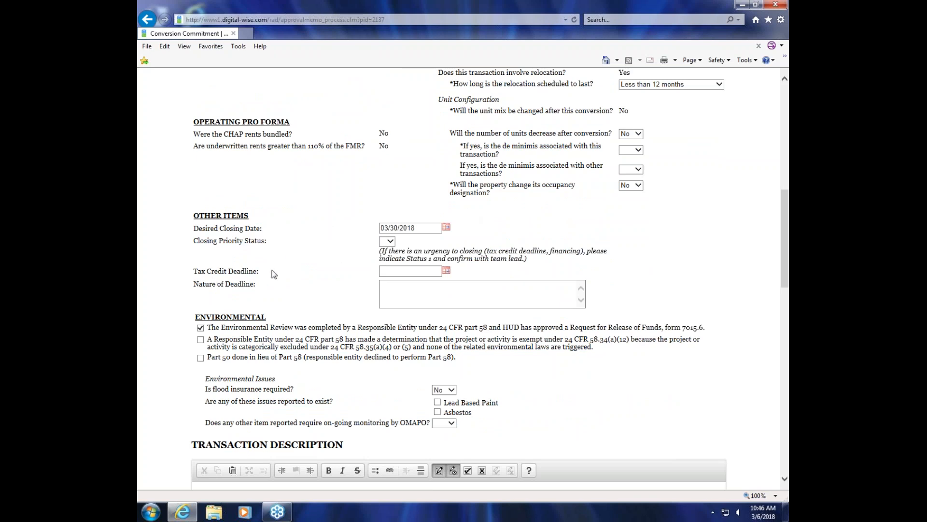
{"action": "left_click", "coordinate": [446, 271]}
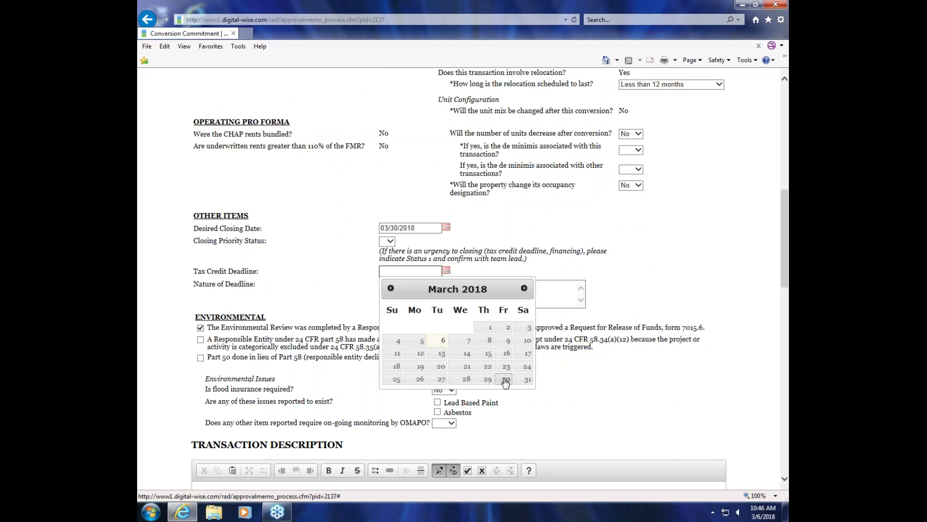
{"action": "left_click", "coordinate": [524, 287]}
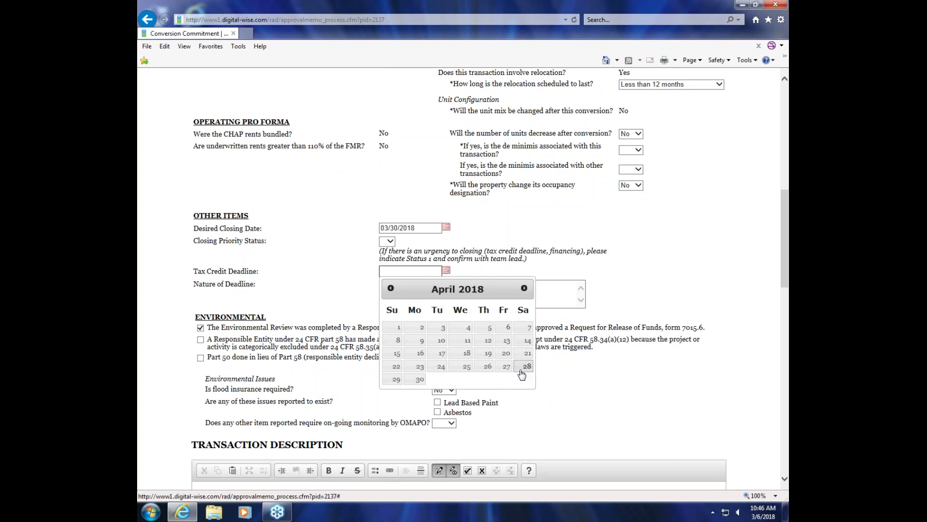
{"action": "left_click", "coordinate": [419, 379]}
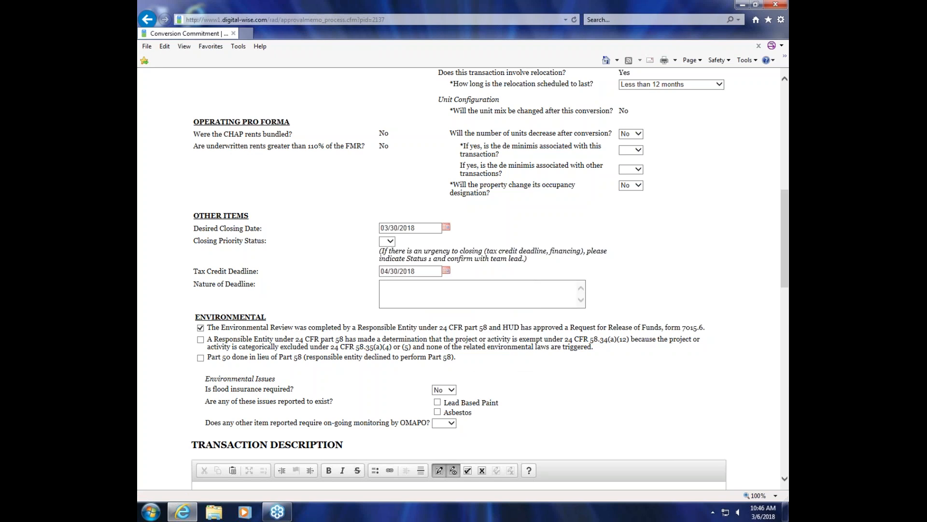
Step: Try Closing Priority Status 1 with its Reason field, and reset the status to blank
{"action": "left_click", "coordinate": [392, 243]}
{"action": "left_click", "coordinate": [386, 249]}
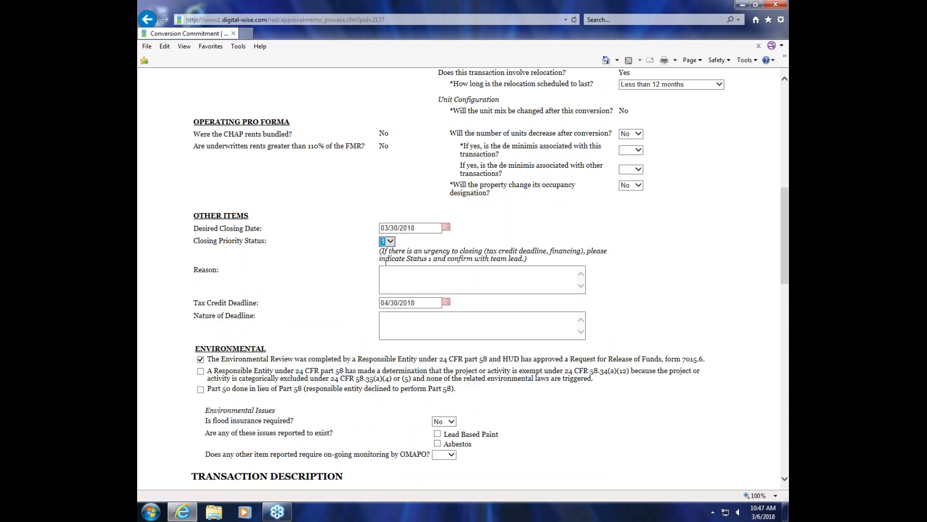
{"action": "left_click", "coordinate": [425, 278]}
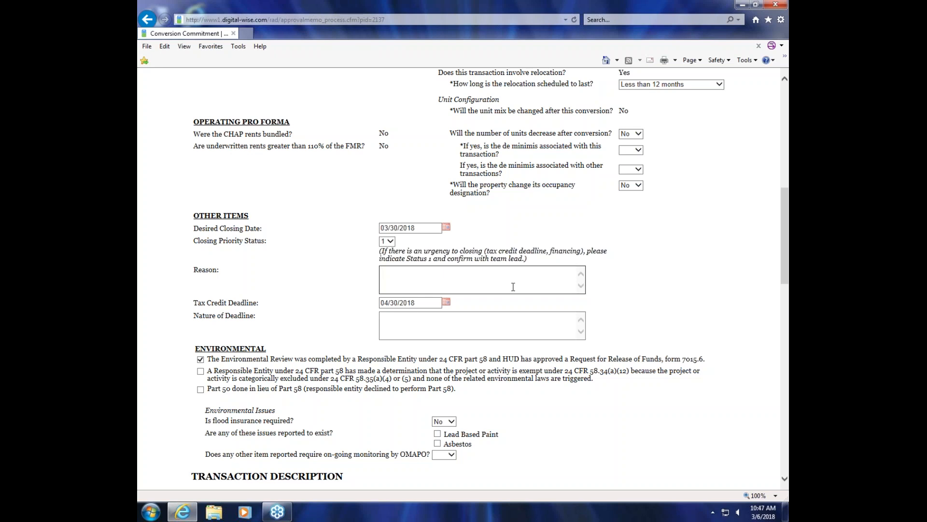
{"action": "left_click", "coordinate": [392, 243]}
{"action": "left_click", "coordinate": [388, 241]}
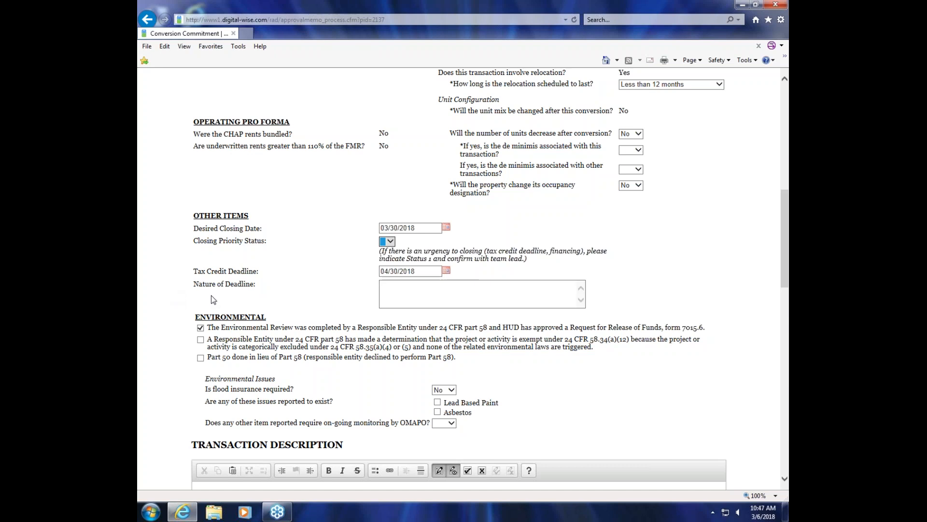
Step: Mark the environmental review as Part 50 done in lieu of Part 58 and enlarge the page to 125%
{"action": "scroll", "coordinate": [269, 304], "scroll_direction": "down", "scroll_amount": 3}
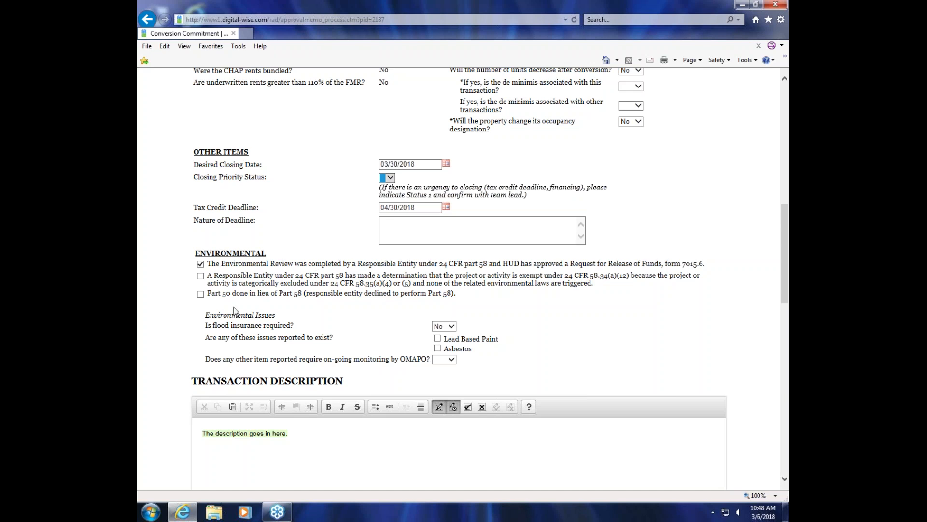
{"action": "left_click", "coordinate": [211, 295]}
{"action": "left_click", "coordinate": [775, 494]}
{"action": "left_click", "coordinate": [722, 433]}
{"action": "left_click_drag", "start_coordinate": [603, 492], "coordinate": [563, 484]}
Step: Submit the form's changes with Update Approval Information below the Transaction Description
{"action": "scroll", "coordinate": [645, 378], "scroll_direction": "down", "scroll_amount": 1}
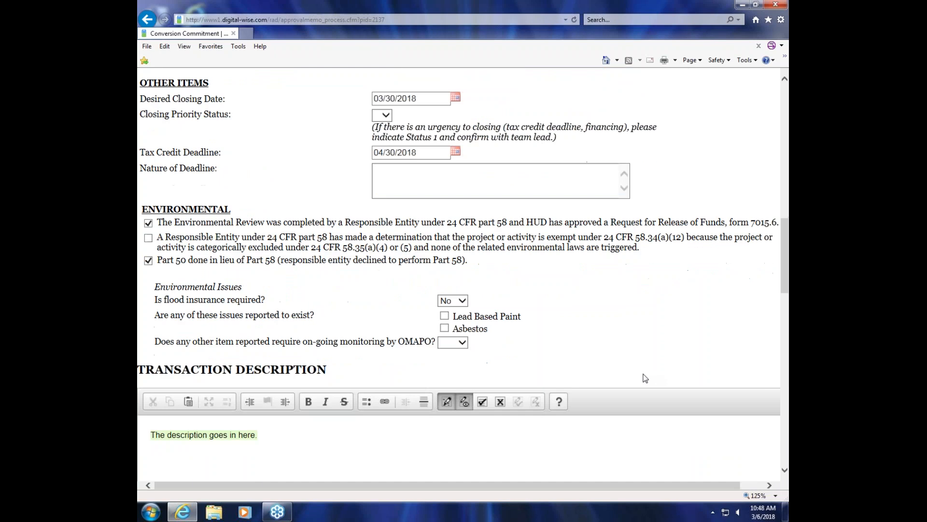
{"action": "scroll", "coordinate": [646, 378], "scroll_direction": "down", "scroll_amount": 1}
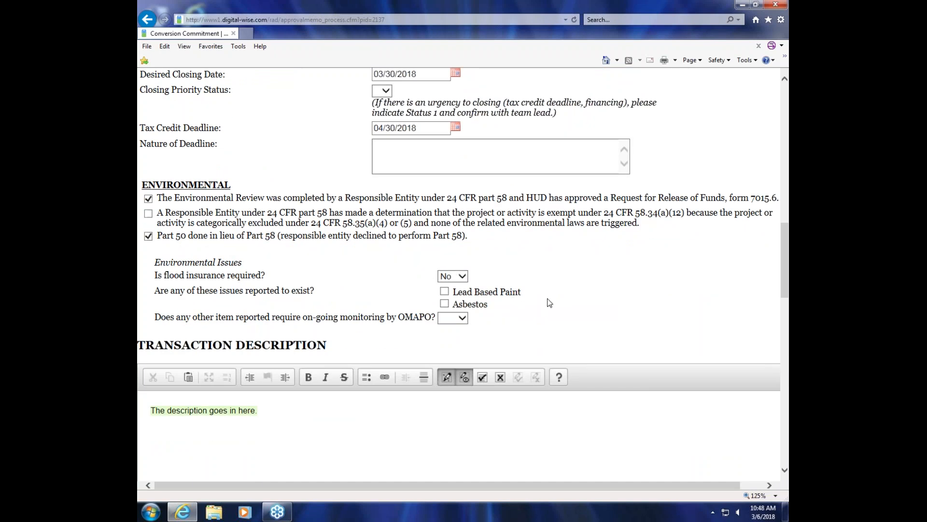
{"action": "scroll", "coordinate": [549, 302], "scroll_direction": "down", "scroll_amount": 2}
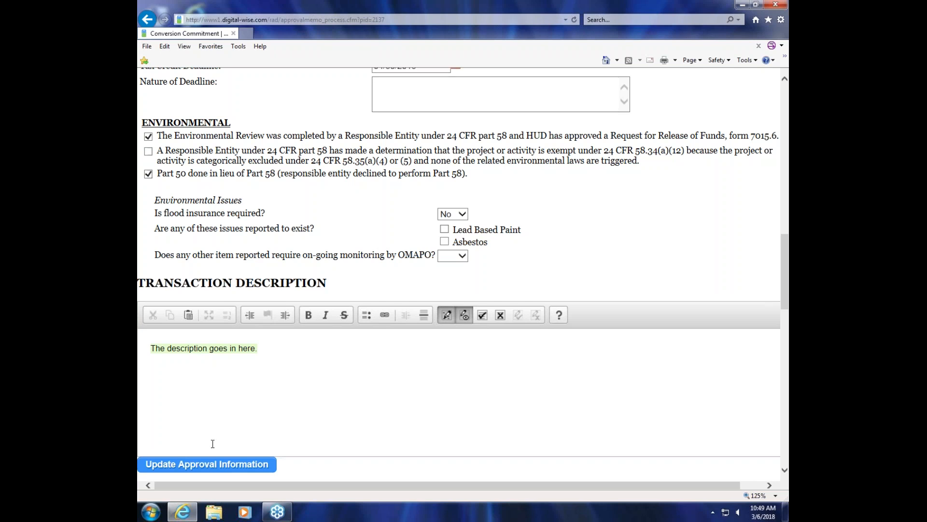
{"action": "left_click", "coordinate": [209, 463]}
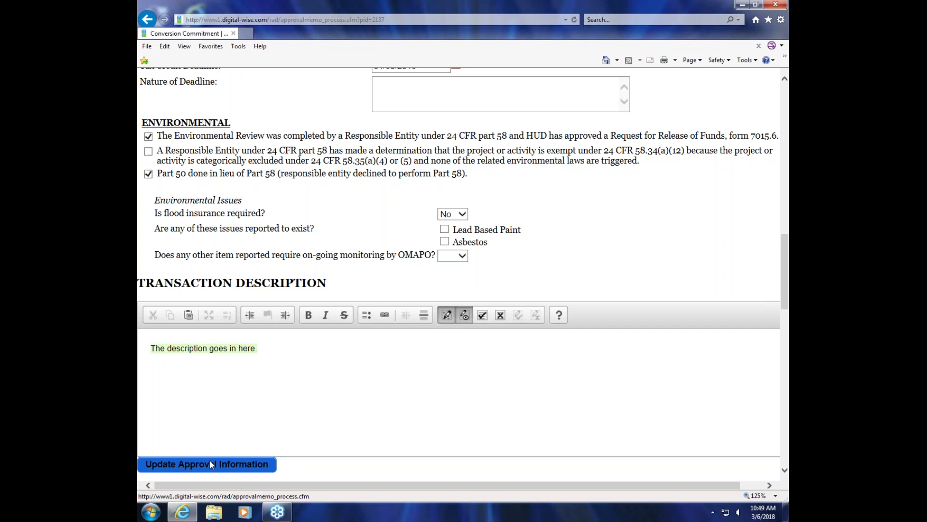
Step: Update the approval information and review the reloaded form from the ownership answers to the Additional Issues for Discussion
{"action": "left_click", "coordinate": [209, 463]}
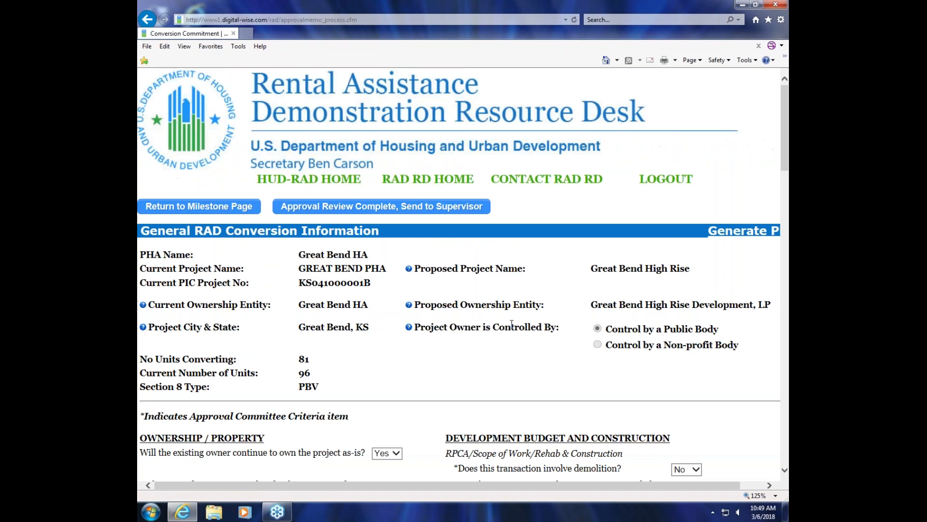
{"action": "scroll", "coordinate": [431, 318], "scroll_direction": "down", "scroll_amount": 7}
{"action": "scroll", "coordinate": [424, 314], "scroll_direction": "down", "scroll_amount": 12}
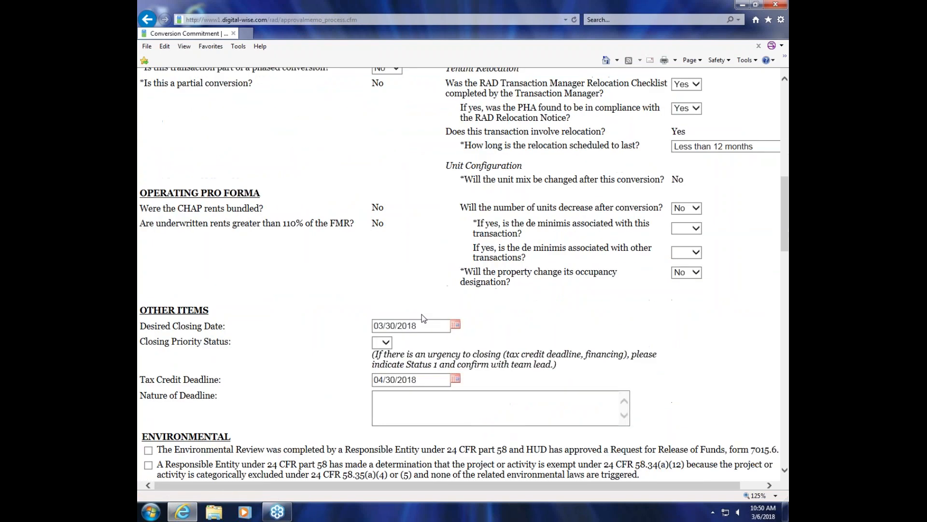
{"action": "scroll", "coordinate": [422, 314], "scroll_direction": "down", "scroll_amount": 1}
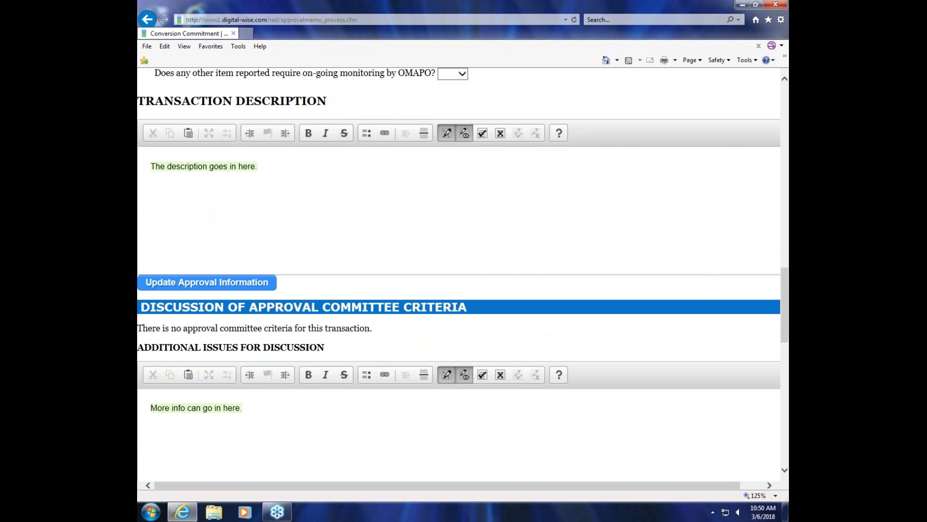
{"action": "scroll", "coordinate": [419, 263], "scroll_direction": "up", "scroll_amount": 1}
{"action": "scroll", "coordinate": [418, 267], "scroll_direction": "down", "scroll_amount": 2}
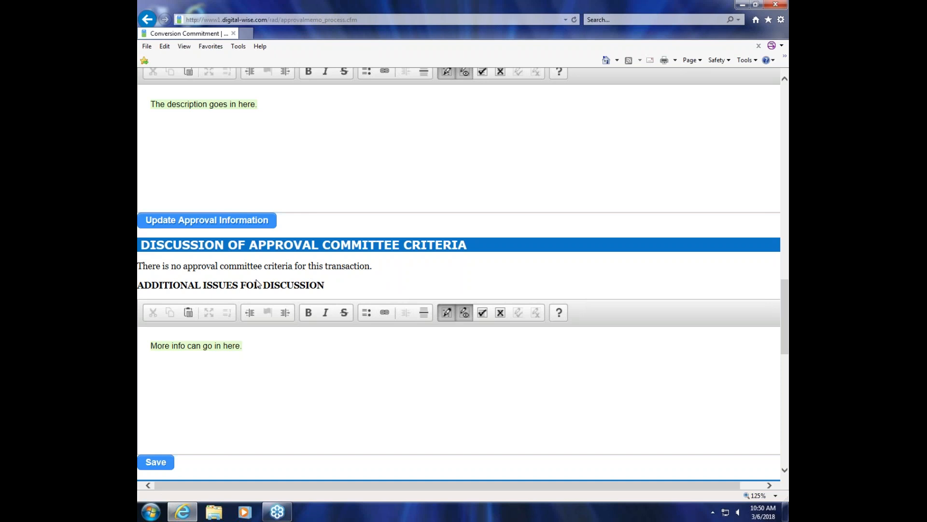
{"action": "scroll", "coordinate": [382, 285], "scroll_direction": "up", "scroll_amount": 15}
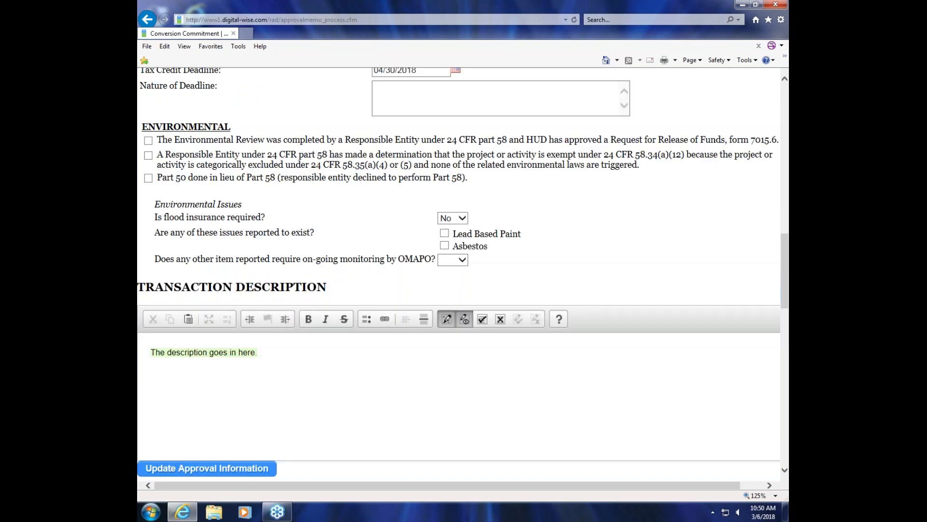
{"action": "scroll", "coordinate": [380, 286], "scroll_direction": "up", "scroll_amount": 1}
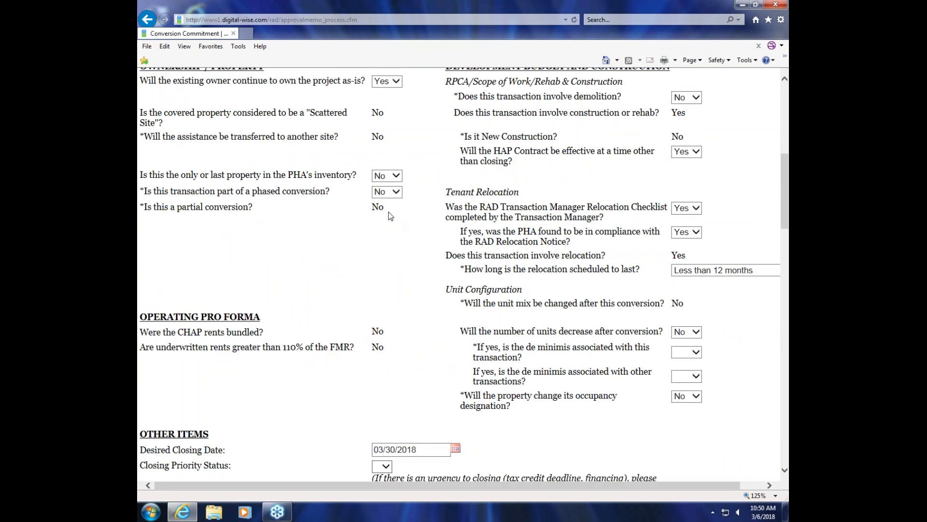
{"action": "scroll", "coordinate": [396, 251], "scroll_direction": "down", "scroll_amount": 15}
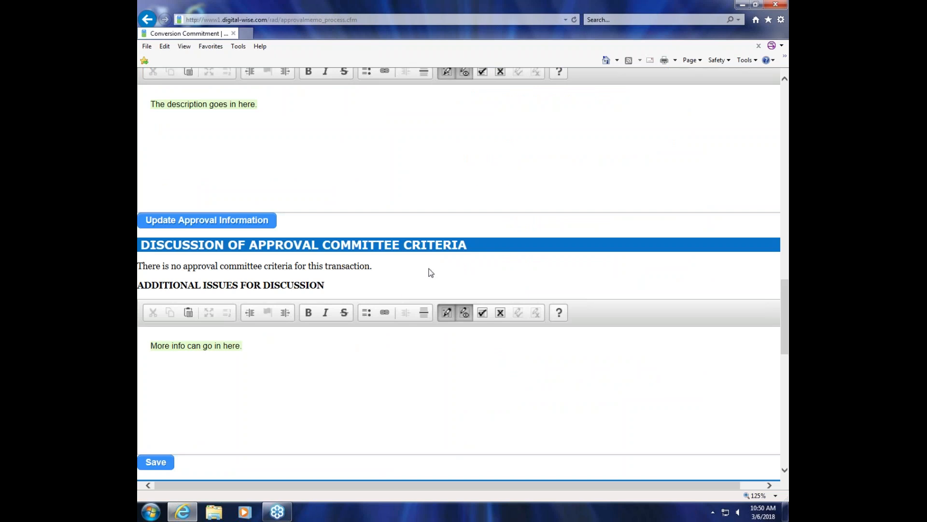
{"action": "scroll", "coordinate": [384, 268], "scroll_direction": "down", "scroll_amount": 1}
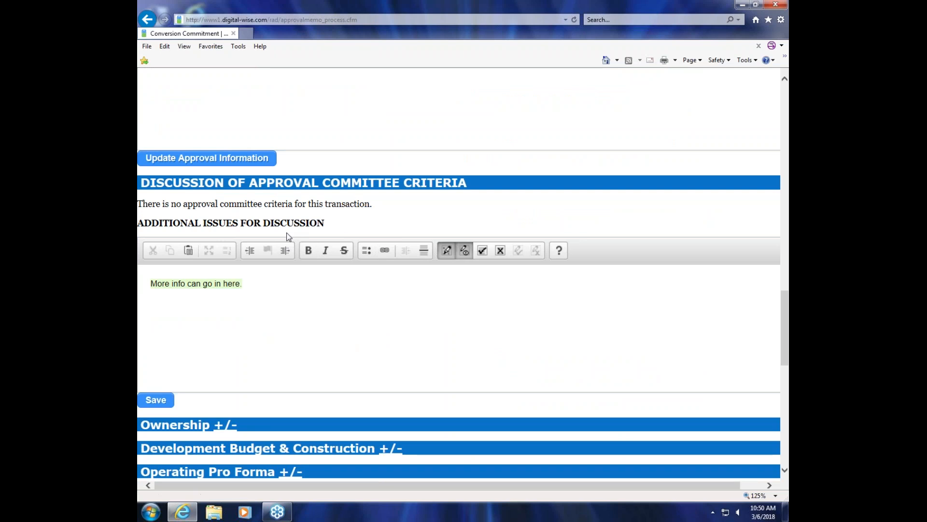
{"action": "scroll", "coordinate": [346, 285], "scroll_direction": "up", "scroll_amount": 1}
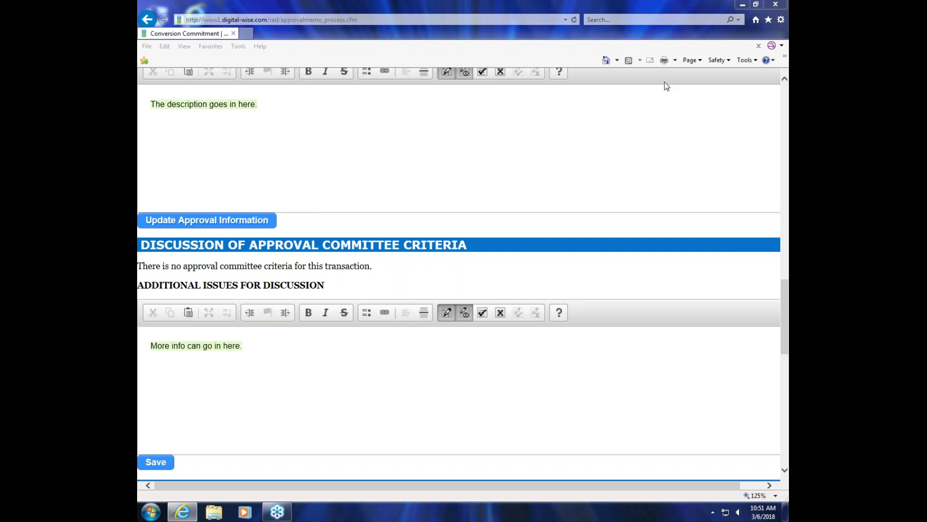
Step: Look over the review sections below Additional Issues for Discussion and expand the Ownership section to examine its questions and comments
{"action": "left_click", "coordinate": [629, 135]}
{"action": "scroll", "coordinate": [468, 246], "scroll_direction": "down", "scroll_amount": 3}
{"action": "scroll", "coordinate": [393, 225], "scroll_direction": "down", "scroll_amount": 3}
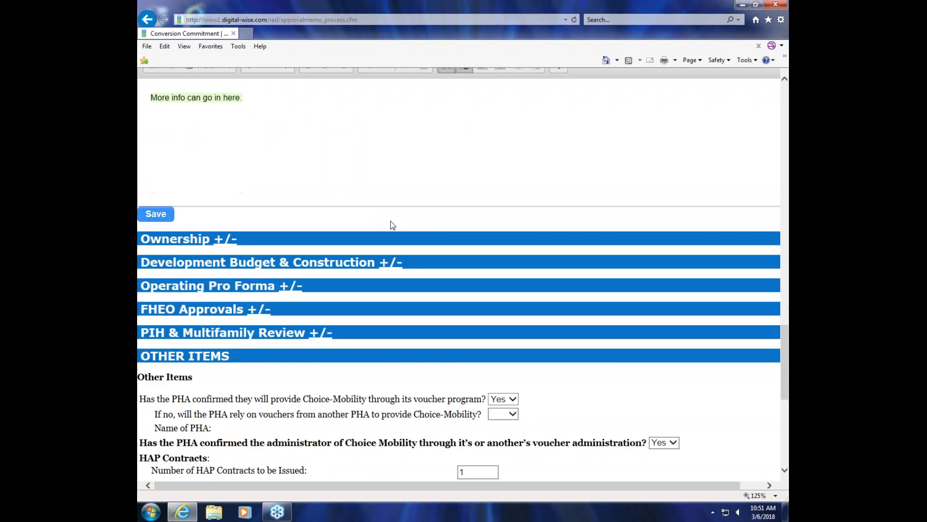
{"action": "scroll", "coordinate": [473, 182], "scroll_direction": "up", "scroll_amount": 3}
{"action": "scroll", "coordinate": [478, 191], "scroll_direction": "down", "scroll_amount": 3}
{"action": "scroll", "coordinate": [476, 192], "scroll_direction": "down", "scroll_amount": 1}
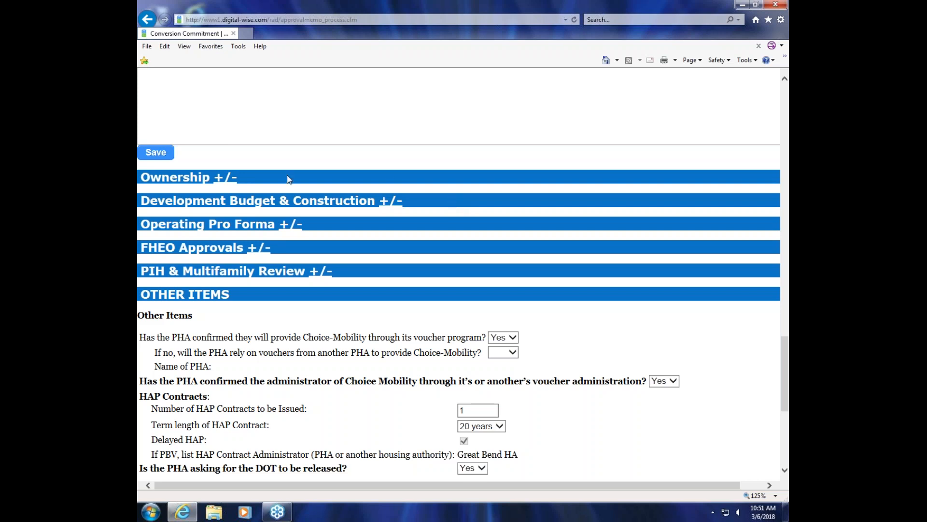
{"action": "scroll", "coordinate": [373, 154], "scroll_direction": "down", "scroll_amount": 1}
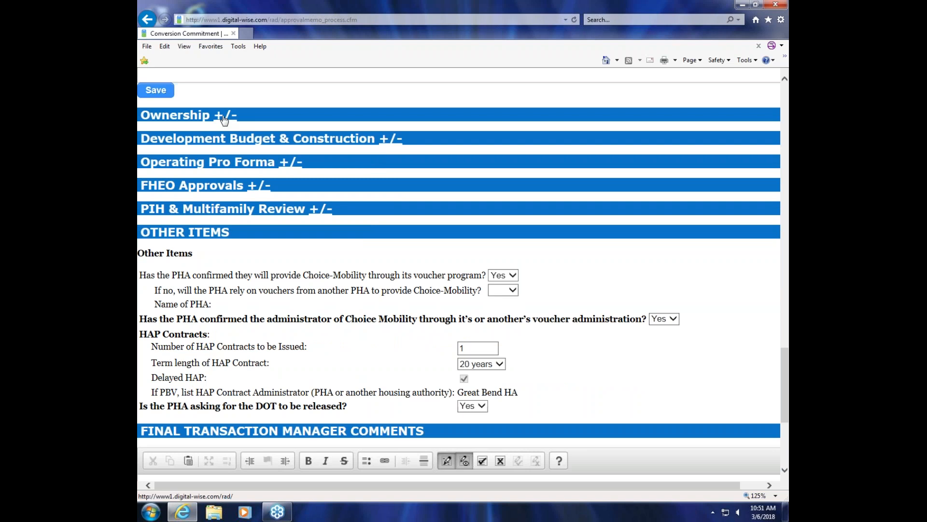
{"action": "left_click", "coordinate": [223, 118]}
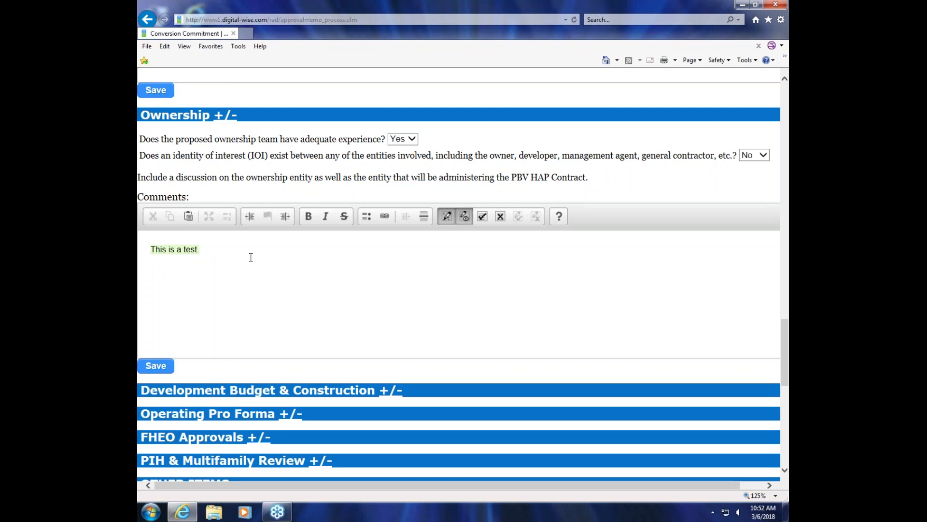
Step: Answer No to whether the existing owner will continue to own the project as-is
{"action": "scroll", "coordinate": [251, 257], "scroll_direction": "up", "scroll_amount": 15}
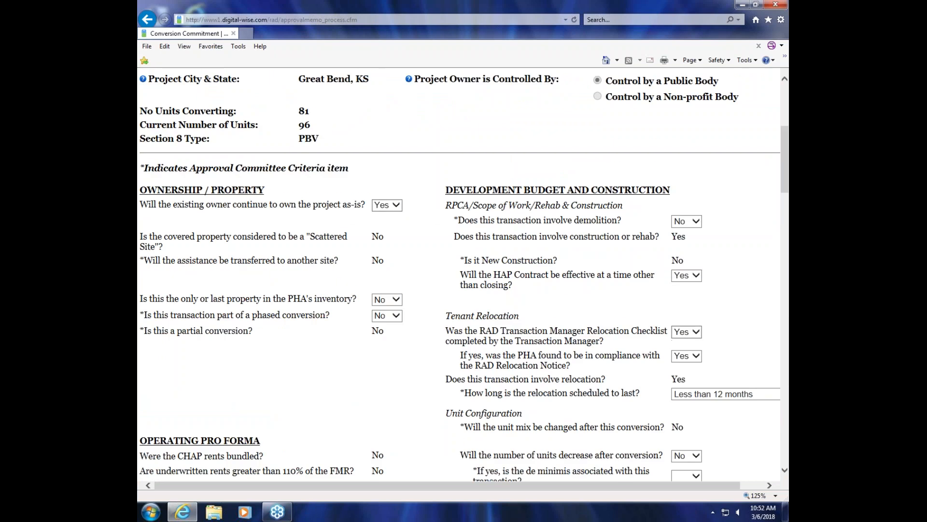
{"action": "left_click", "coordinate": [397, 204]}
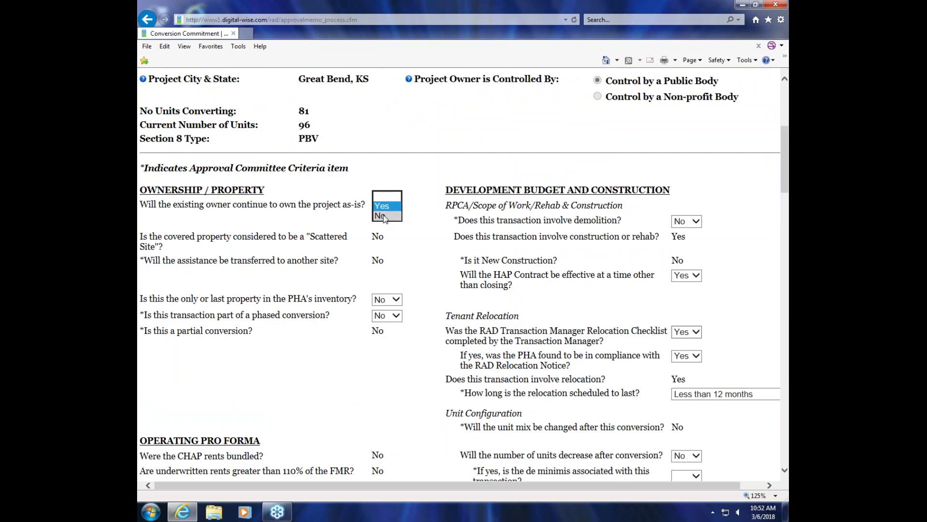
{"action": "left_click", "coordinate": [382, 216]}
Step: In the Ownership section, answer No to whether the new ownership will be an affiliate or wholly-owned subsidiary of the PHA
{"action": "scroll", "coordinate": [401, 219], "scroll_direction": "down", "scroll_amount": 5}
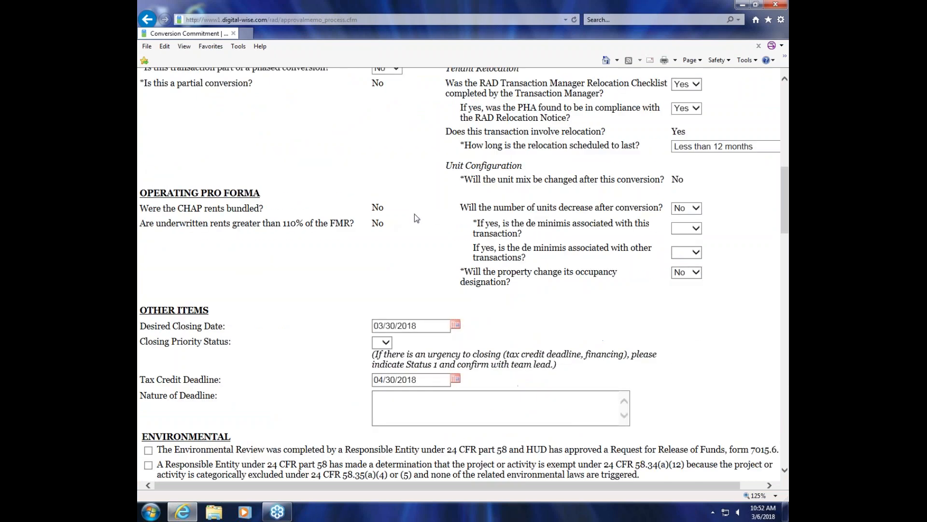
{"action": "scroll", "coordinate": [414, 218], "scroll_direction": "up", "scroll_amount": 10}
{"action": "scroll", "coordinate": [290, 290], "scroll_direction": "down", "scroll_amount": 4}
{"action": "scroll", "coordinate": [290, 290], "scroll_direction": "down", "scroll_amount": 20}
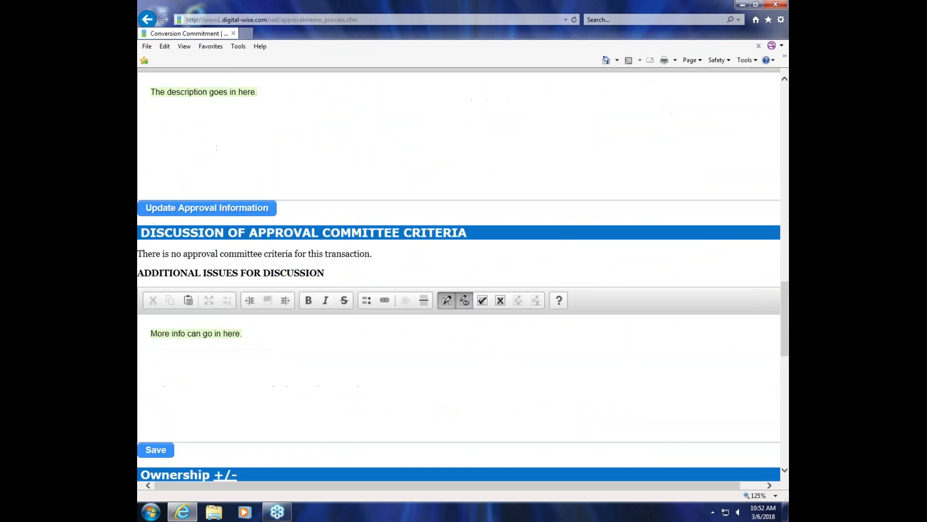
{"action": "scroll", "coordinate": [281, 289], "scroll_direction": "down", "scroll_amount": 1}
{"action": "left_click", "coordinate": [233, 302]}
{"action": "scroll", "coordinate": [233, 302], "scroll_direction": "down", "scroll_amount": 2}
{"action": "left_click", "coordinate": [466, 217]}
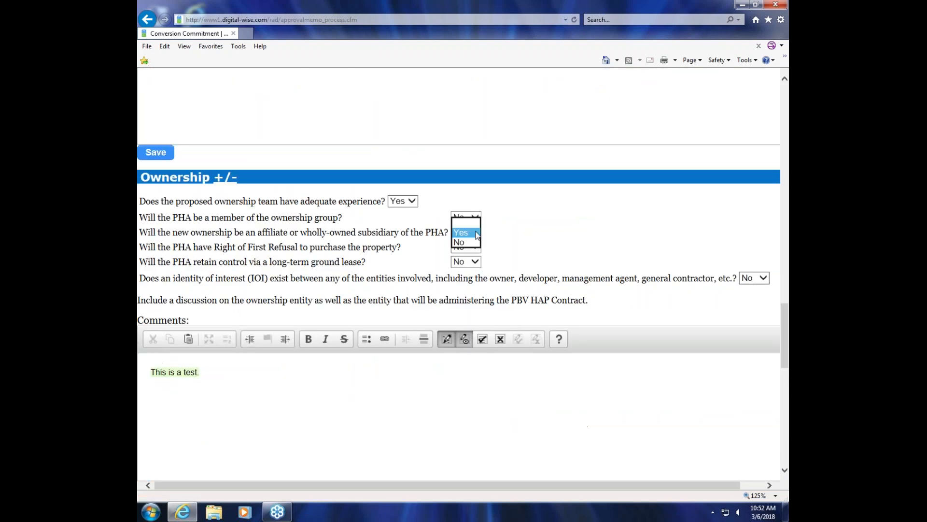
{"action": "left_click", "coordinate": [465, 244]}
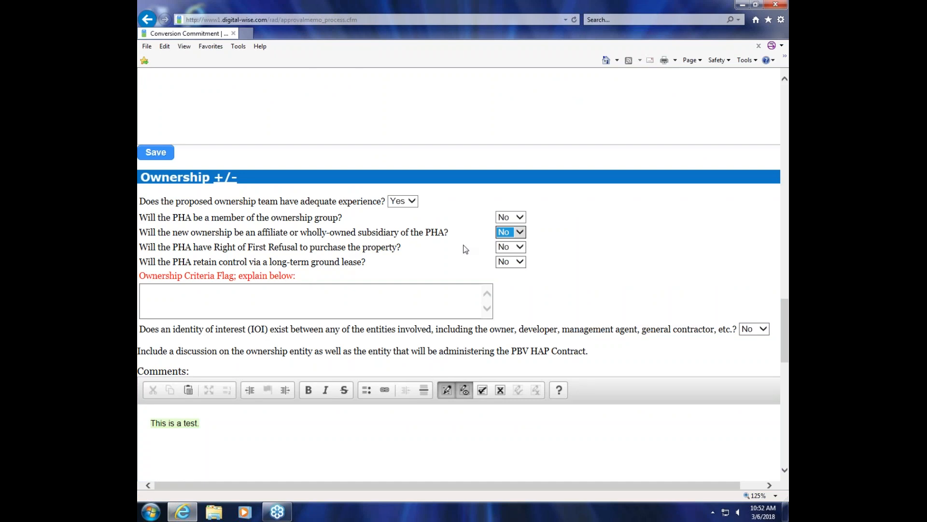
Step: Answer Yes to the PHA having Right of First Refusal, retaining control via a long-term ground lease, and being an ownership group member
{"action": "left_click", "coordinate": [523, 247]}
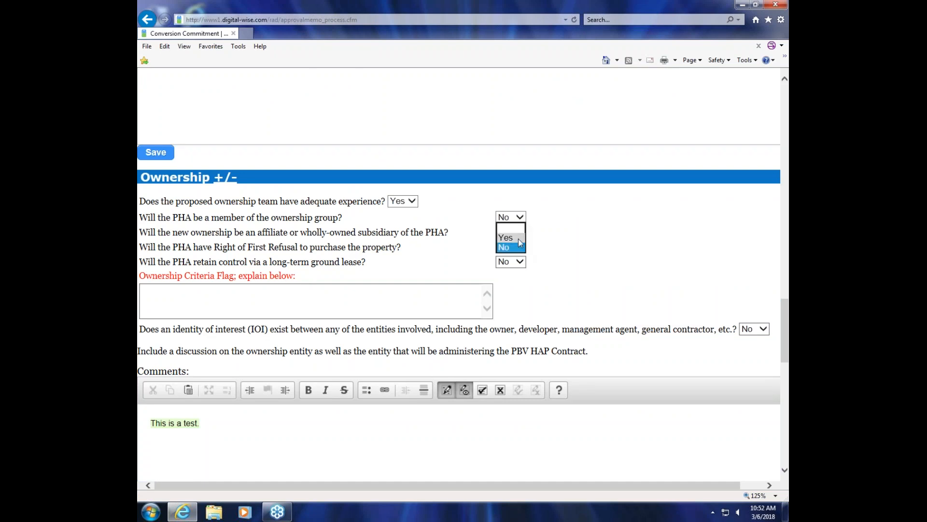
{"action": "left_click", "coordinate": [522, 262]}
{"action": "left_click", "coordinate": [514, 253]}
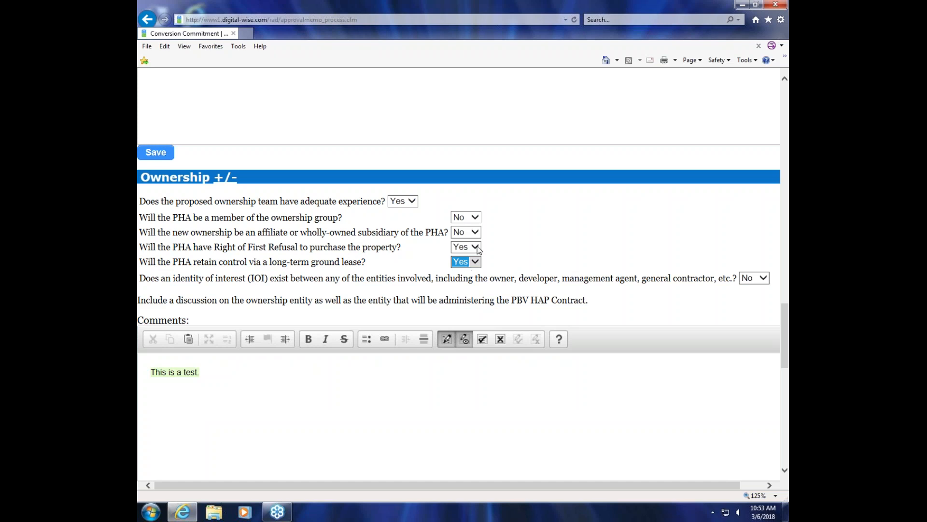
{"action": "left_click", "coordinate": [478, 218]}
{"action": "left_click", "coordinate": [465, 207]}
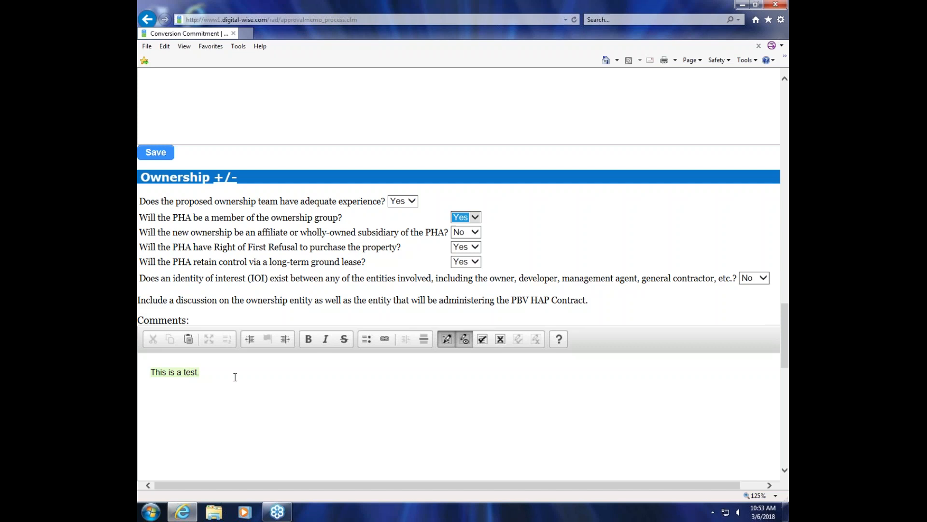
Step: Accept all tracked changes in the Ownership comments
{"action": "scroll", "coordinate": [272, 372], "scroll_direction": "down", "scroll_amount": 1}
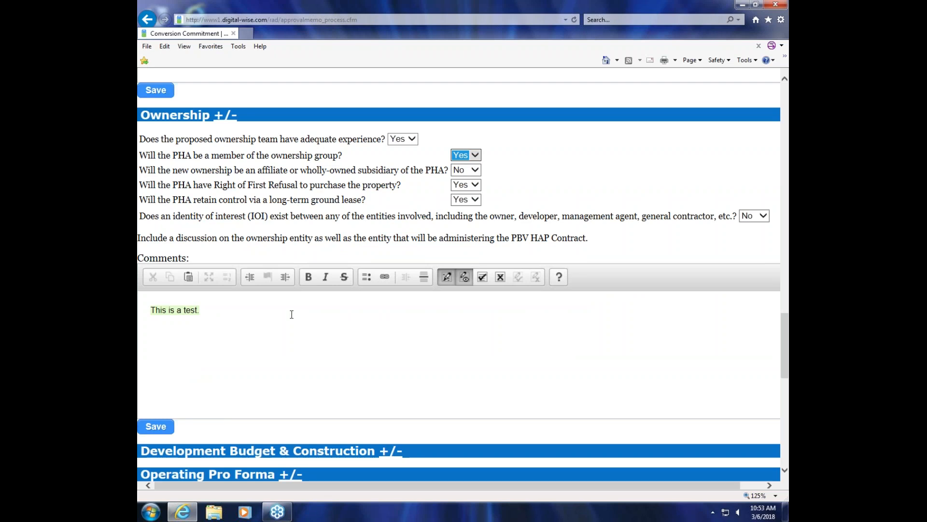
{"action": "left_click", "coordinate": [482, 276]}
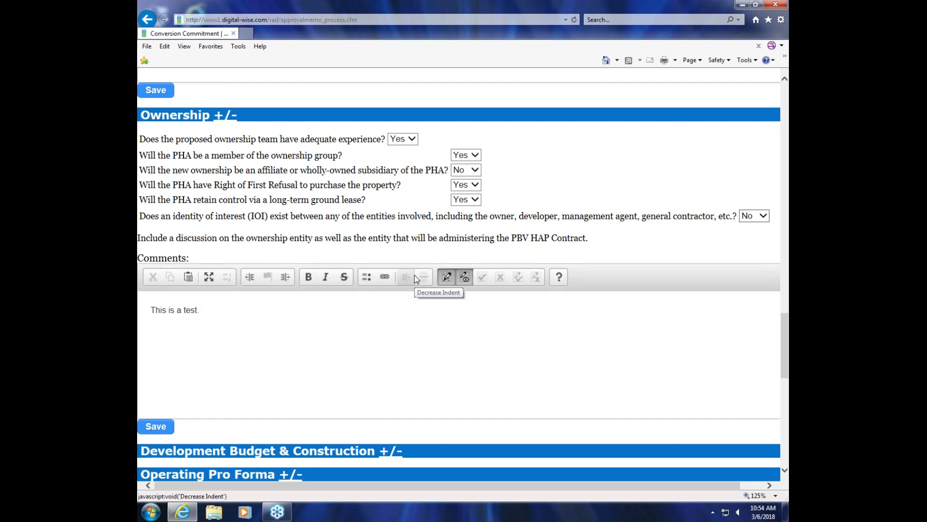
Step: Expand Development Budget & Construction and clear the No RAD PCA Narrative Required option
{"action": "scroll", "coordinate": [443, 256], "scroll_direction": "down", "scroll_amount": 4}
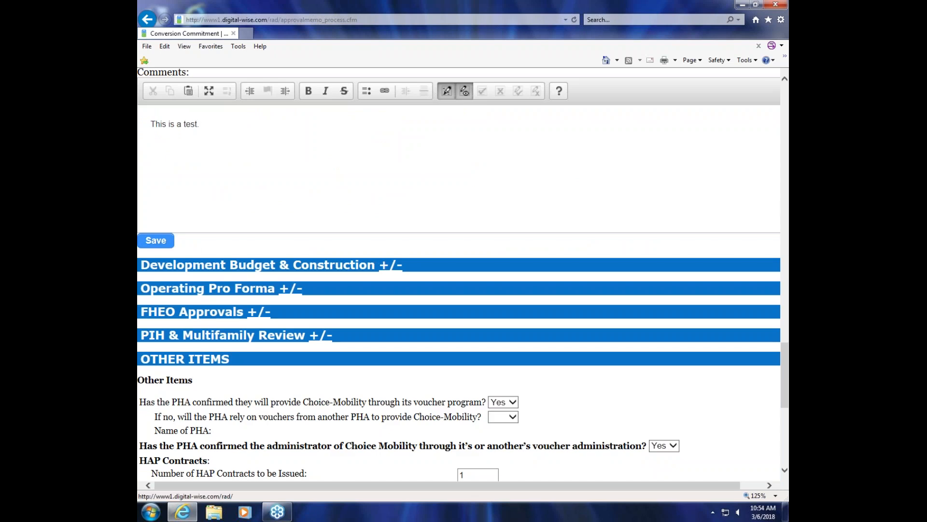
{"action": "left_click", "coordinate": [392, 266]}
{"action": "scroll", "coordinate": [392, 265], "scroll_direction": "down", "scroll_amount": 1}
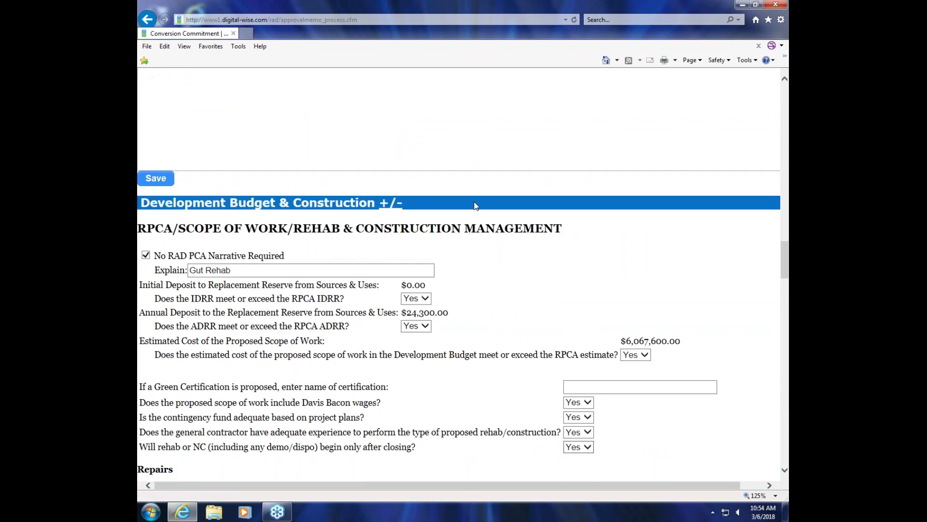
{"action": "scroll", "coordinate": [602, 282], "scroll_direction": "down", "scroll_amount": 3}
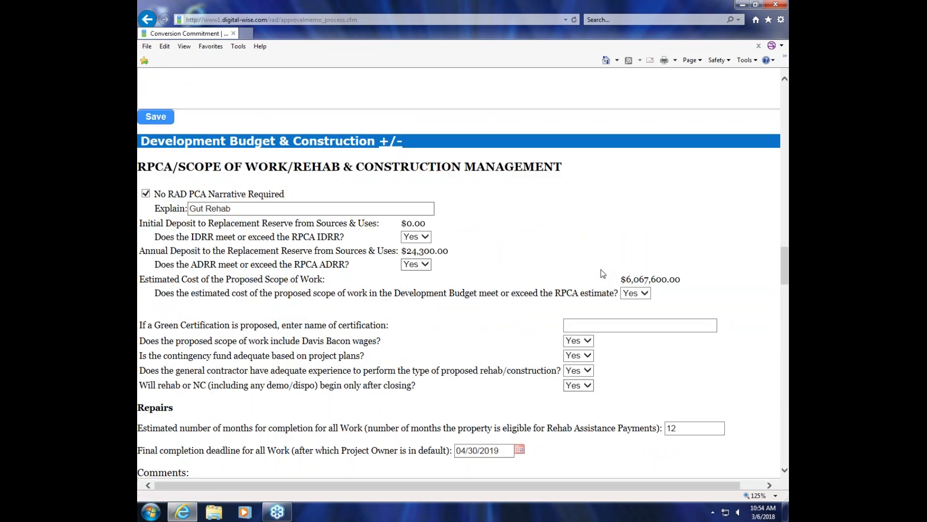
{"action": "scroll", "coordinate": [462, 266], "scroll_direction": "down", "scroll_amount": 1}
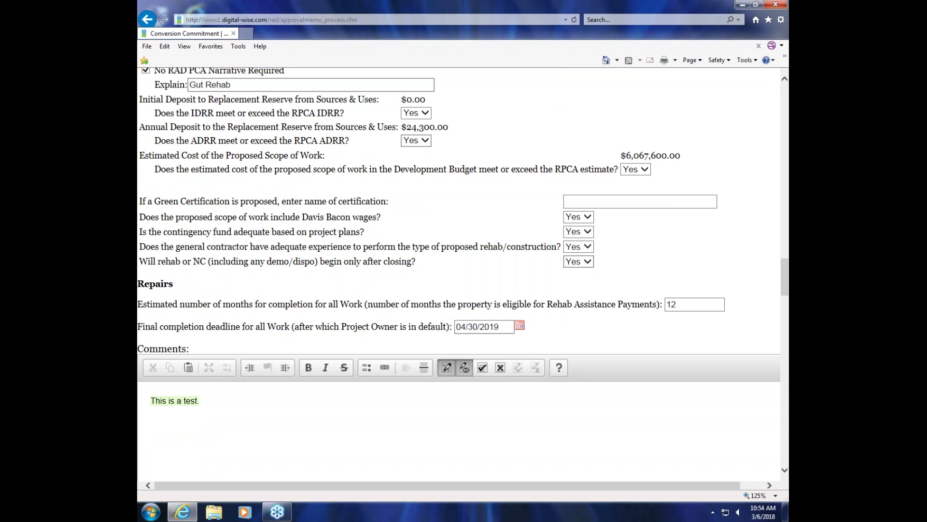
{"action": "scroll", "coordinate": [601, 268], "scroll_direction": "up", "scroll_amount": 1}
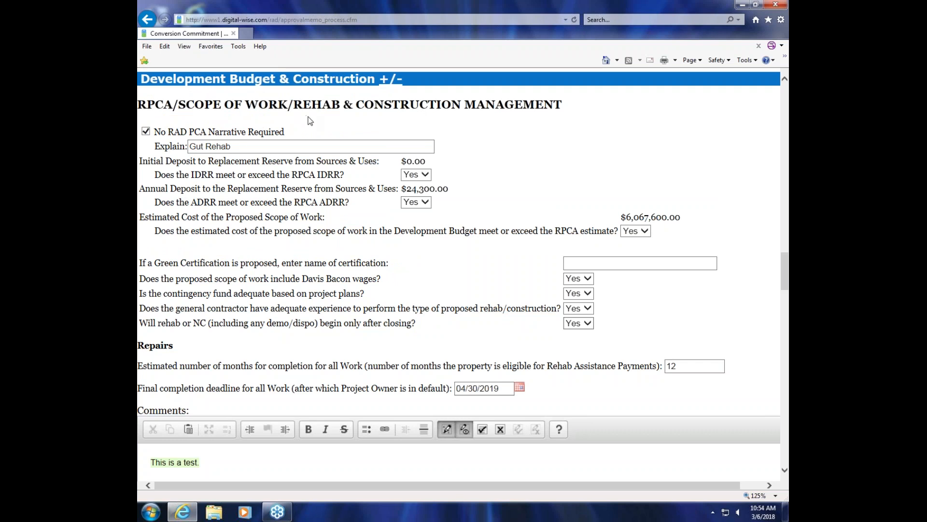
{"action": "left_click", "coordinate": [146, 134]}
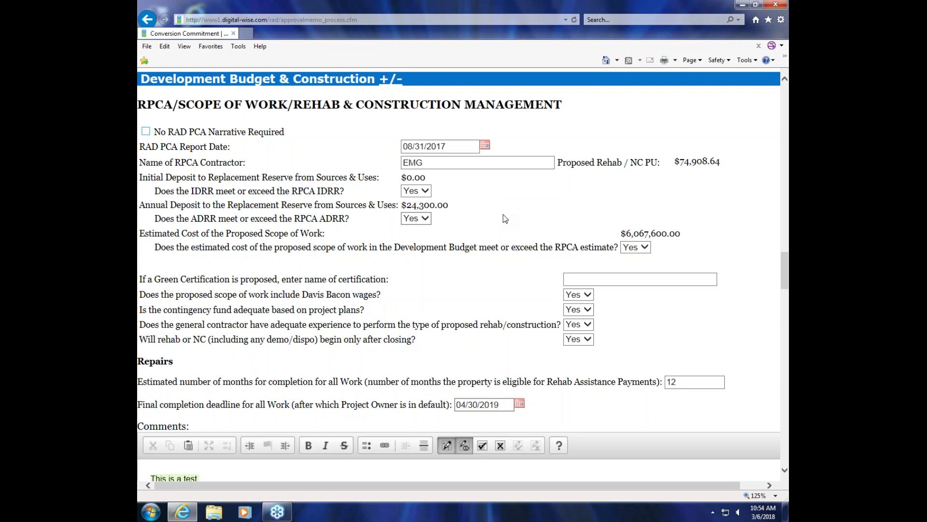
Step: Examine the remaining repairs, relocation, financing, environmental and subsidy layering sections down to the Final Transaction Manager Comments
{"action": "scroll", "coordinate": [505, 218], "scroll_direction": "down", "scroll_amount": 5}
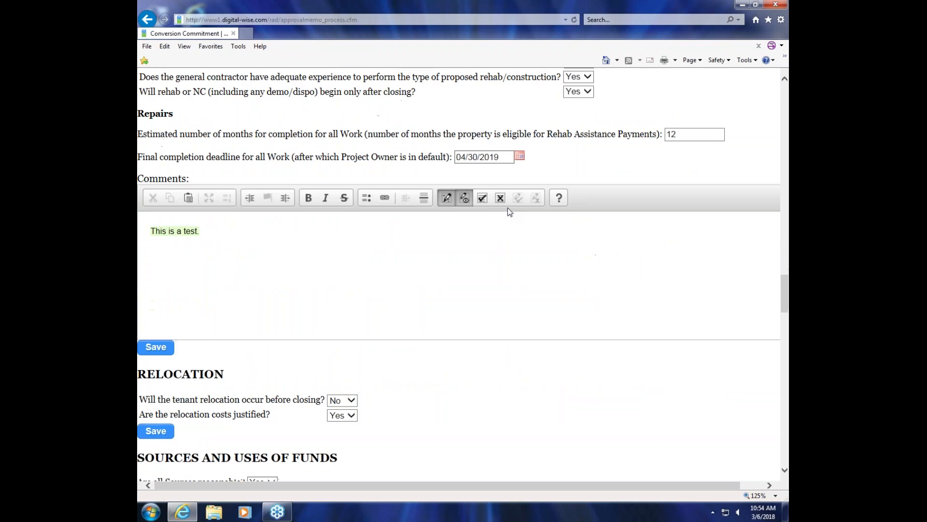
{"action": "scroll", "coordinate": [508, 208], "scroll_direction": "down", "scroll_amount": 10}
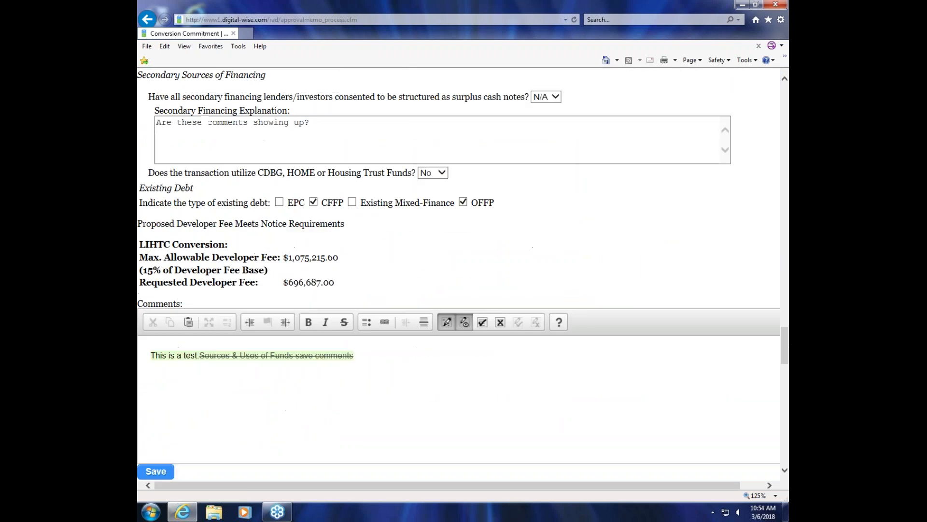
{"action": "scroll", "coordinate": [505, 208], "scroll_direction": "up", "scroll_amount": 3}
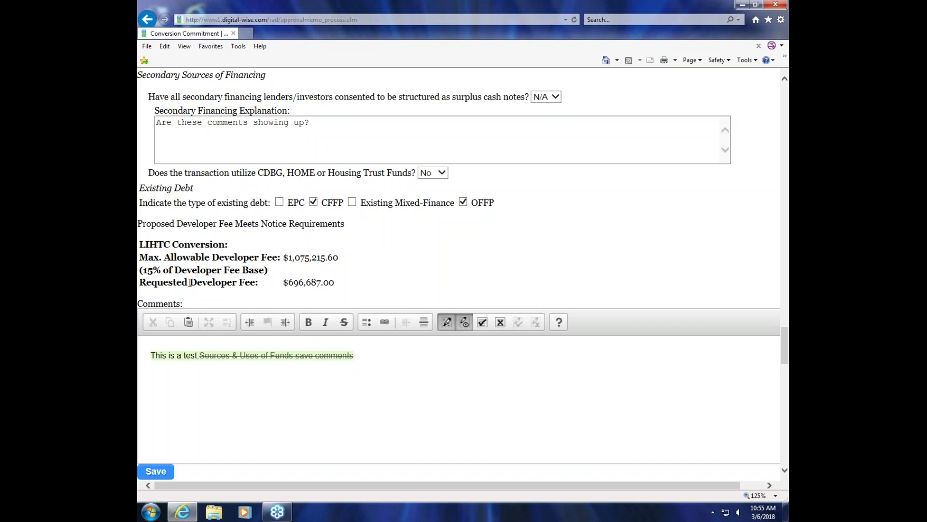
{"action": "scroll", "coordinate": [320, 246], "scroll_direction": "down", "scroll_amount": 5}
{"action": "scroll", "coordinate": [458, 275], "scroll_direction": "down", "scroll_amount": 12}
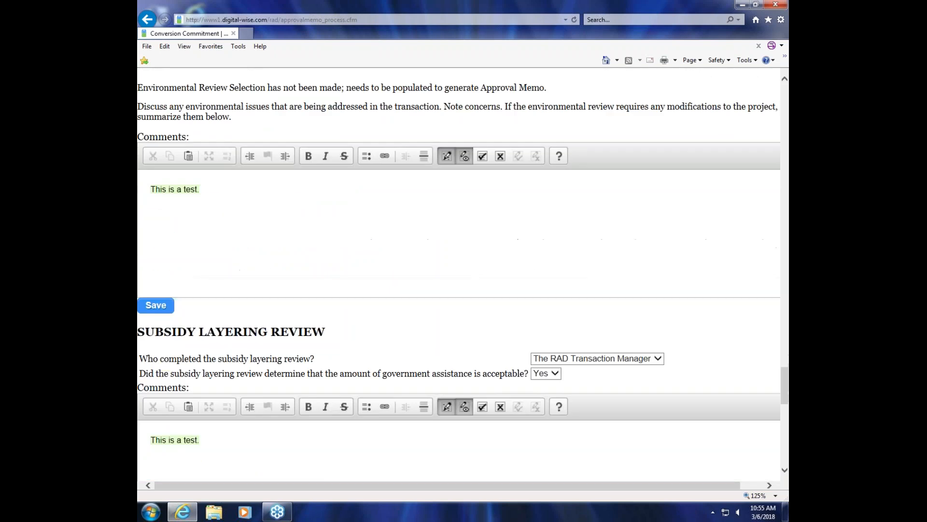
{"action": "scroll", "coordinate": [459, 275], "scroll_direction": "down", "scroll_amount": 3}
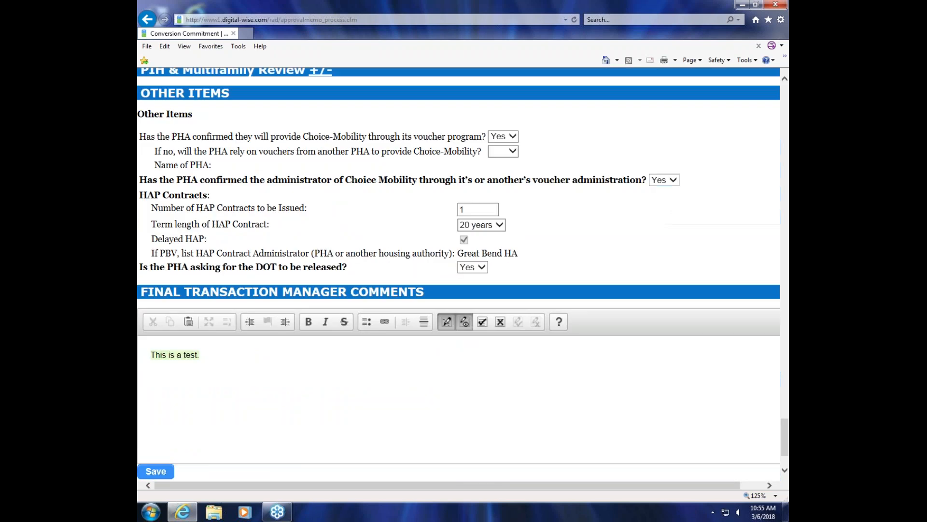
Step: Expand the PIH & Multifamily Review section and examine its internal coordination conditions and comments
{"action": "scroll", "coordinate": [387, 237], "scroll_direction": "up", "scroll_amount": 7}
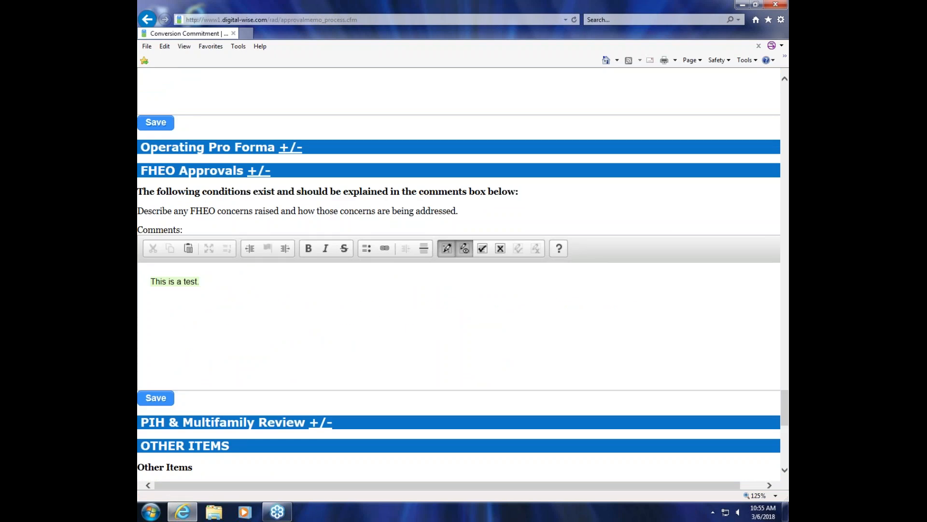
{"action": "scroll", "coordinate": [356, 290], "scroll_direction": "down", "scroll_amount": 3}
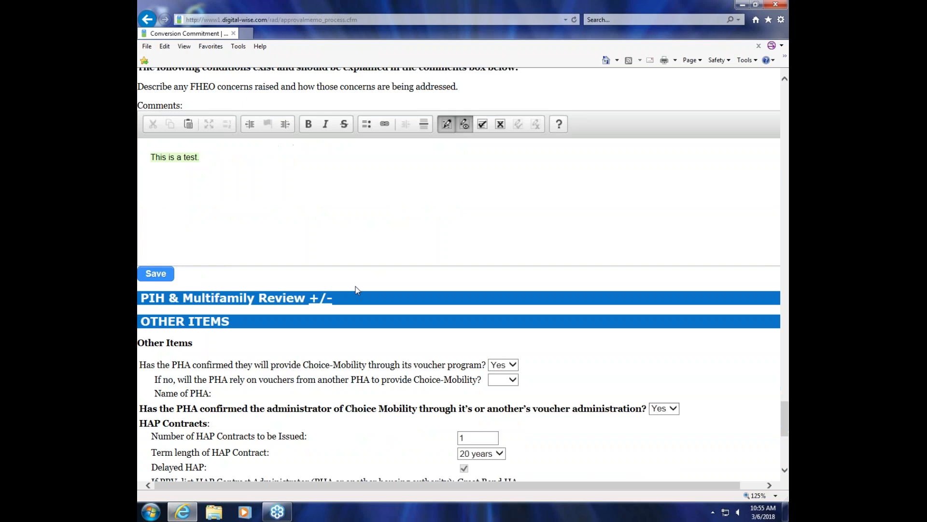
{"action": "right_click", "coordinate": [327, 299]}
{"action": "left_click", "coordinate": [317, 299]}
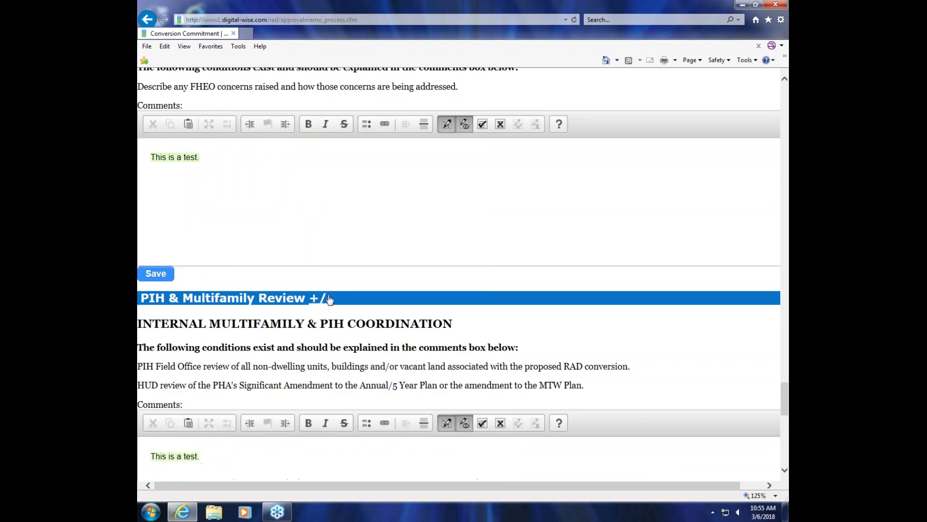
{"action": "scroll", "coordinate": [329, 299], "scroll_direction": "down", "scroll_amount": 4}
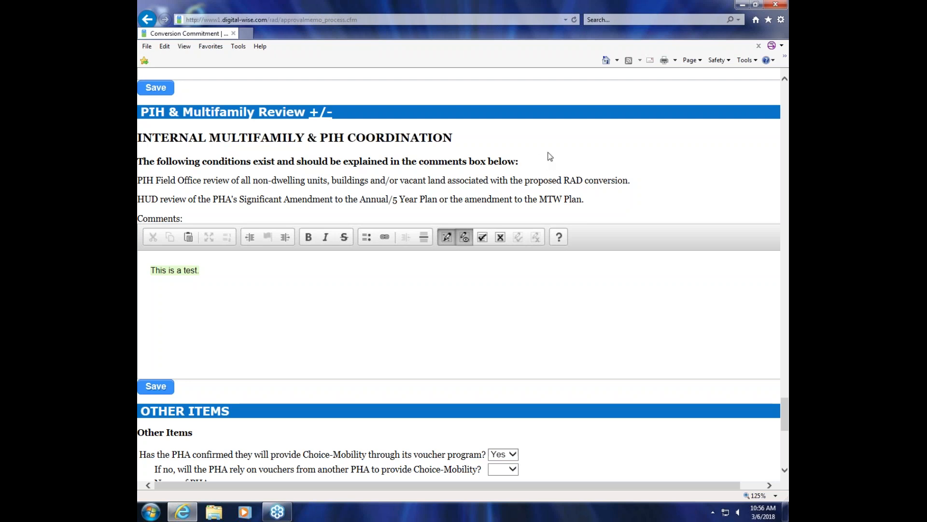
Step: Expand Special Conditions to the RCC and review the special conditions and additional provisions selected for inclusion
{"action": "scroll", "coordinate": [549, 156], "scroll_direction": "down", "scroll_amount": 7}
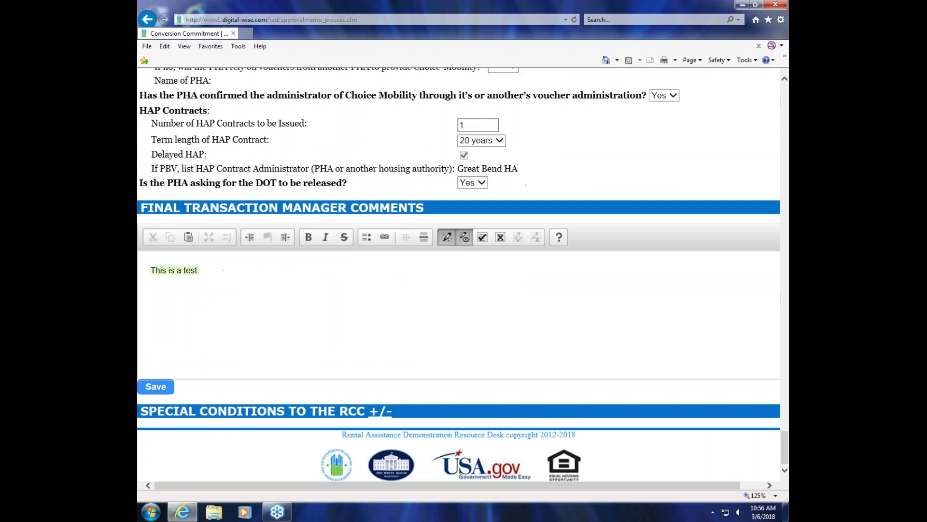
{"action": "left_click", "coordinate": [378, 412]}
{"action": "scroll", "coordinate": [548, 315], "scroll_direction": "down", "scroll_amount": 4}
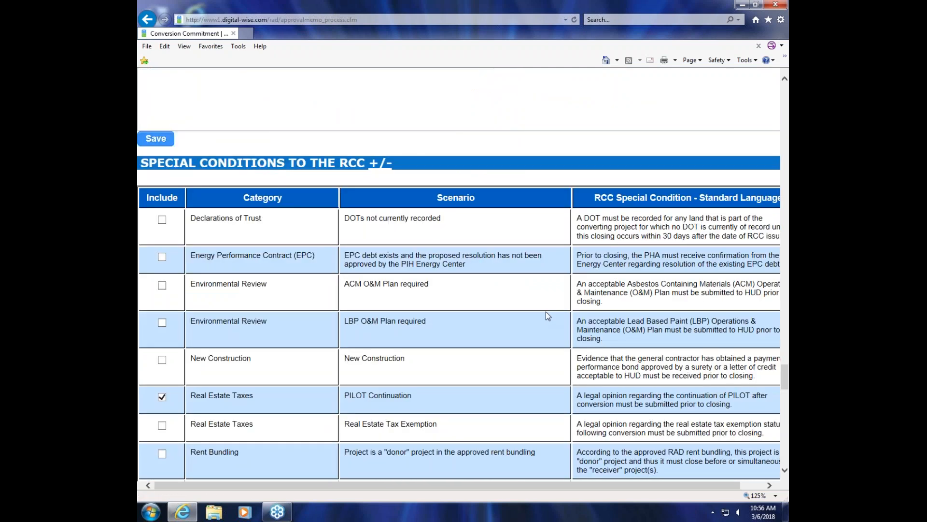
{"action": "scroll", "coordinate": [547, 316], "scroll_direction": "down", "scroll_amount": 4}
{"action": "scroll", "coordinate": [515, 305], "scroll_direction": "down", "scroll_amount": 6}
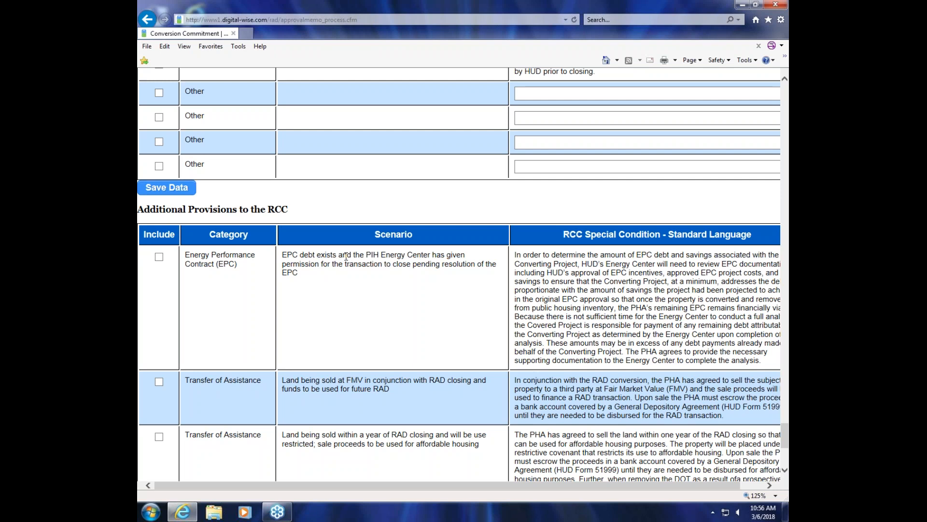
{"action": "scroll", "coordinate": [386, 248], "scroll_direction": "down", "scroll_amount": 5}
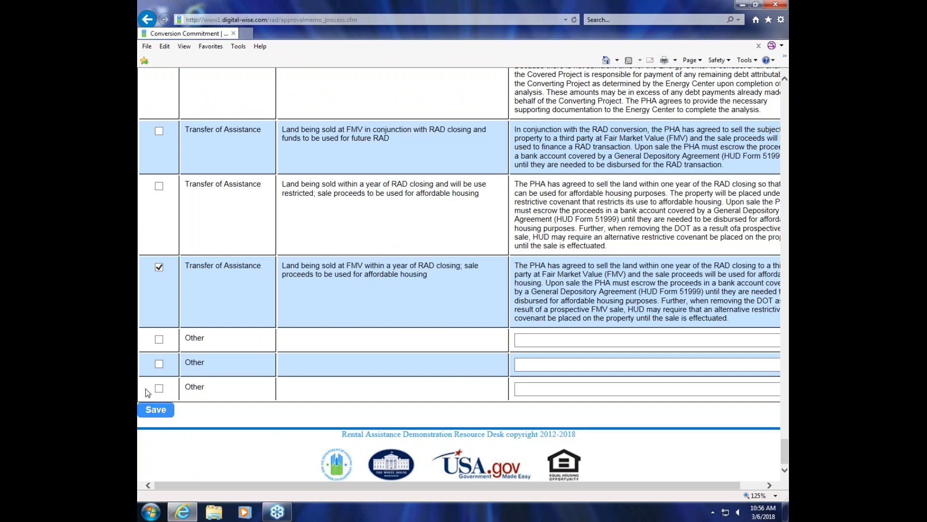
Step: Save the RCC conditions and send the completed approval review to the supervisor
{"action": "left_click", "coordinate": [159, 412]}
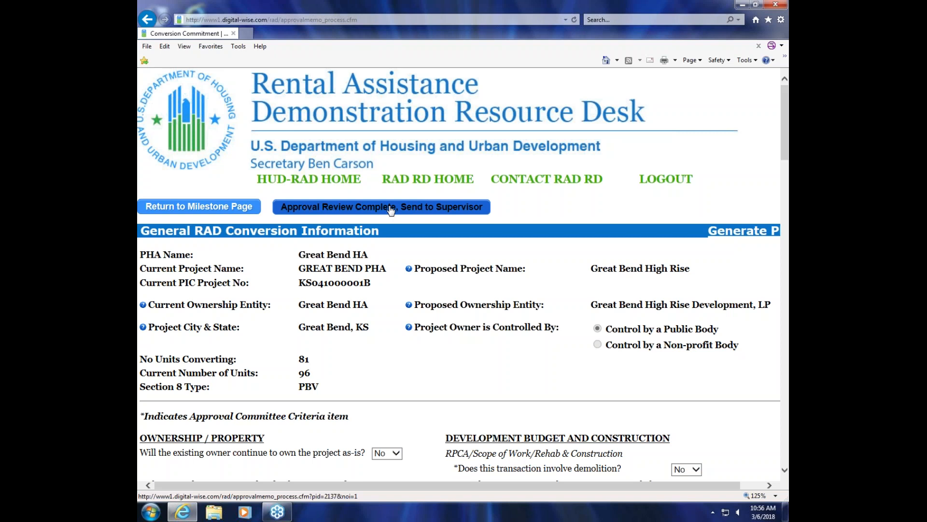
{"action": "left_click", "coordinate": [391, 208]}
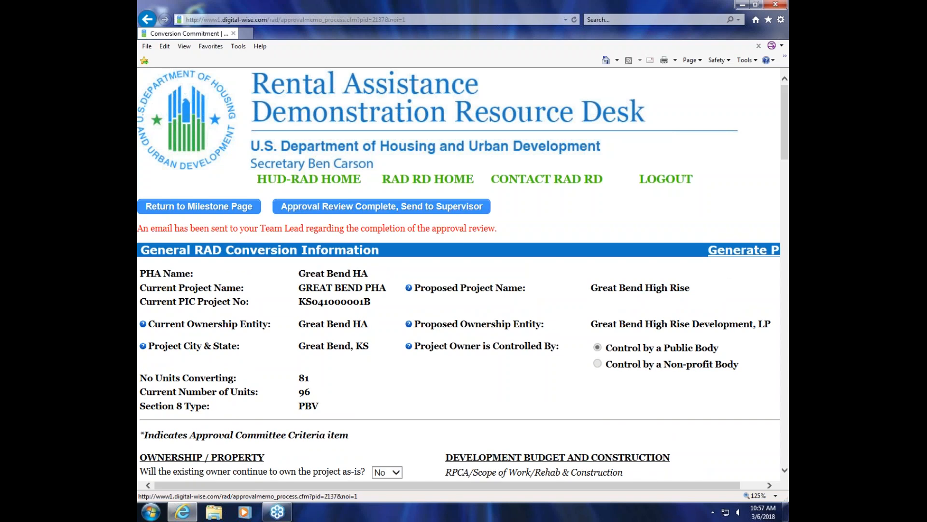
Step: Log out and log back on with the transaction manager's username and password
{"action": "left_click", "coordinate": [671, 183]}
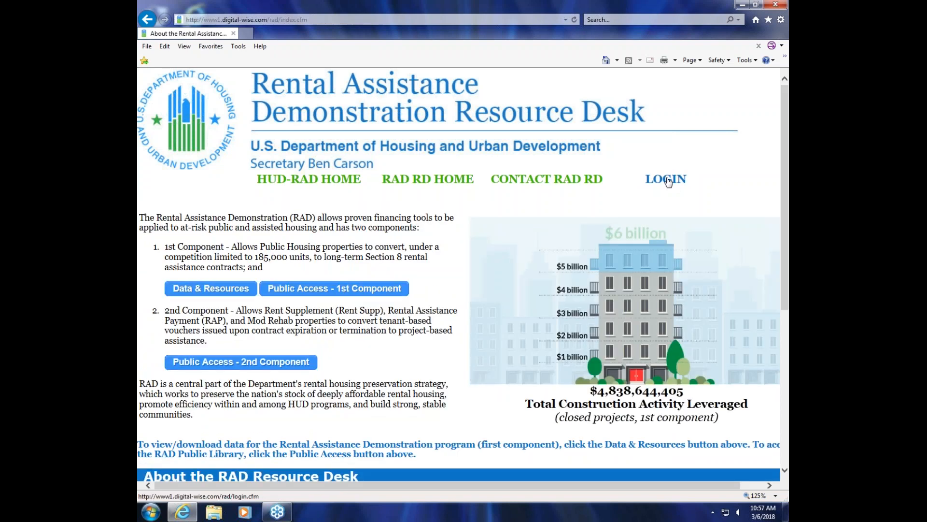
{"action": "left_click", "coordinate": [670, 181]}
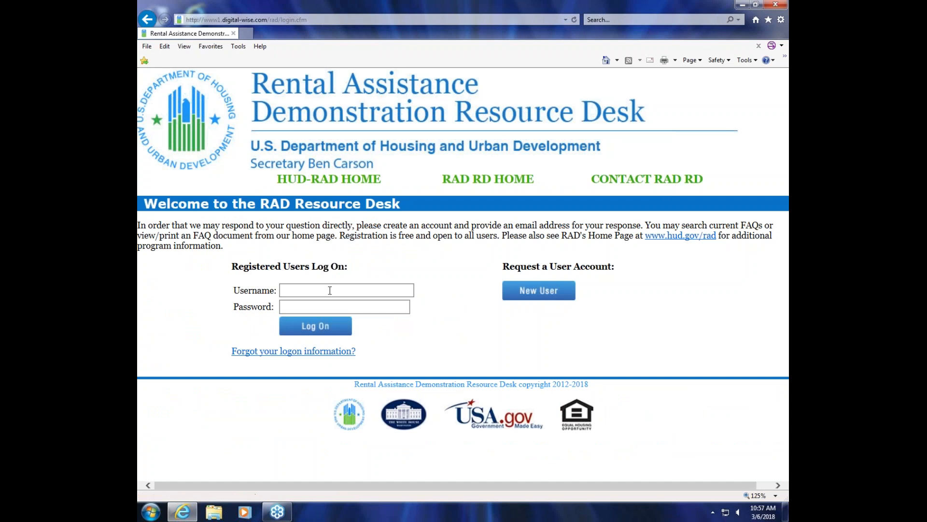
{"action": "left_click", "coordinate": [339, 291]}
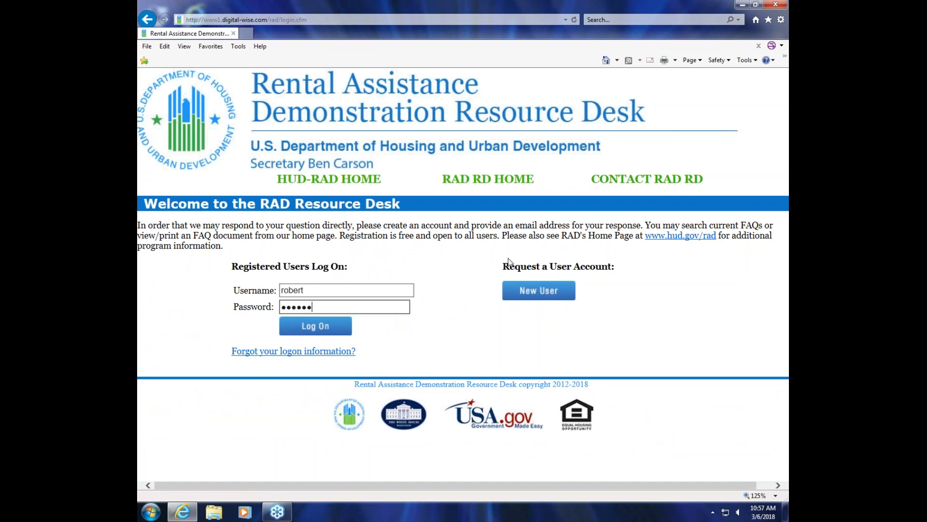
{"action": "left_click", "coordinate": [311, 333]}
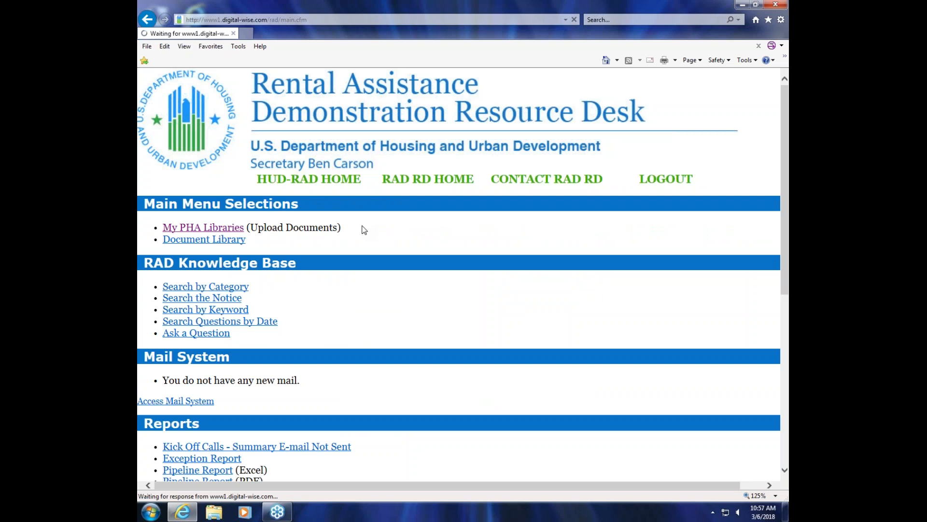
Step: Open the approval processing form for the Great Bend HA property from the assigned PHA libraries
{"action": "left_click", "coordinate": [156, 246]}
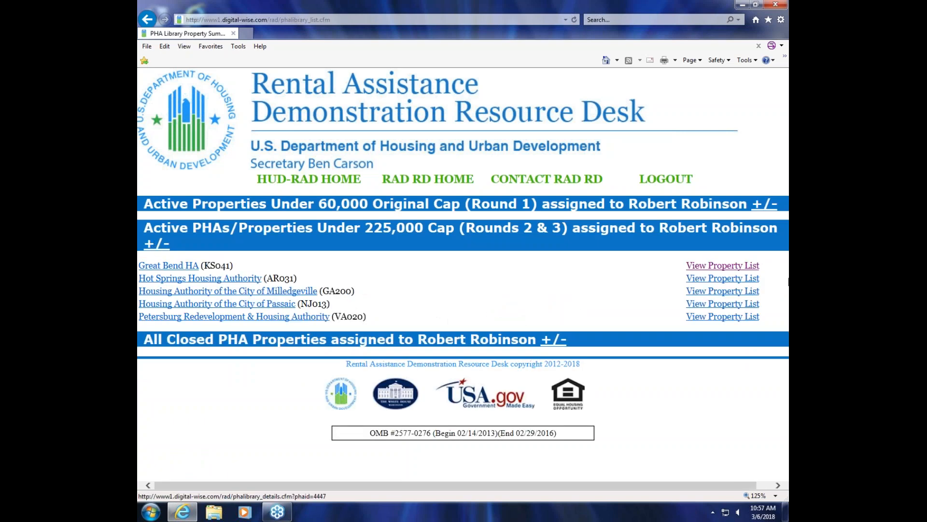
{"action": "left_click", "coordinate": [731, 267]}
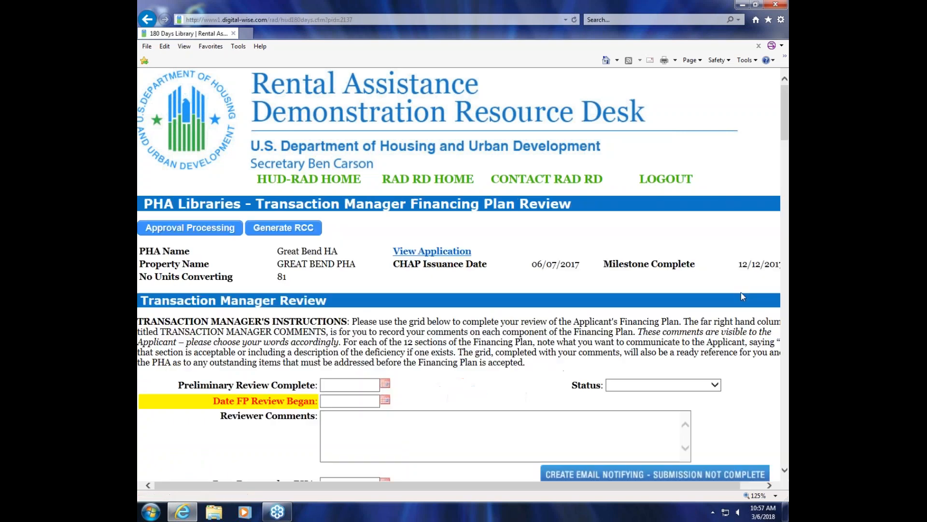
{"action": "left_click", "coordinate": [211, 228]}
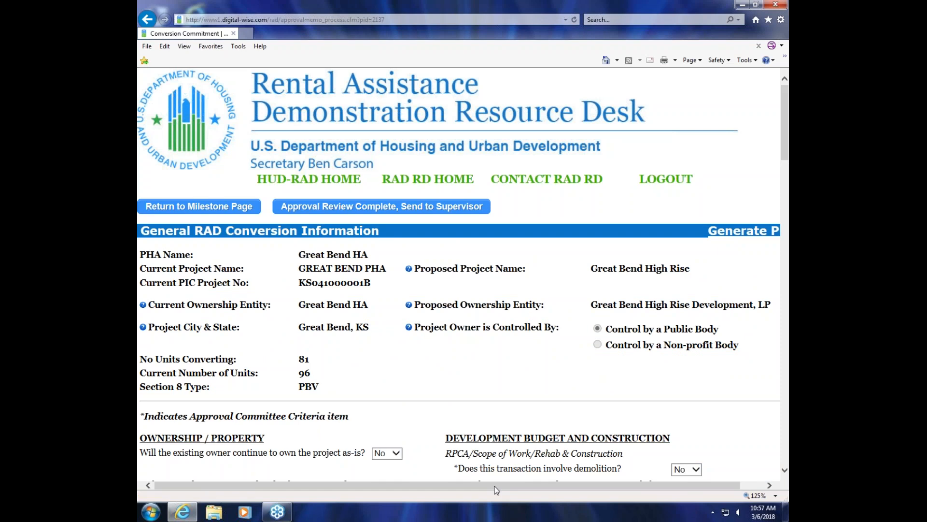
Step: Generate the PDF of the Great Bend approval memo and return to the approval processing form
{"action": "left_click_drag", "start_coordinate": [497, 489], "coordinate": [519, 490]}
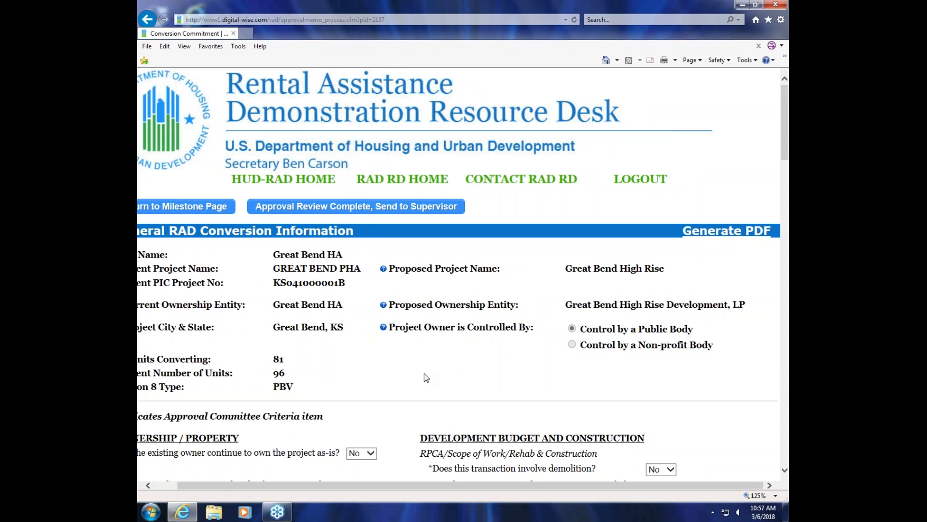
{"action": "left_click", "coordinate": [725, 253]}
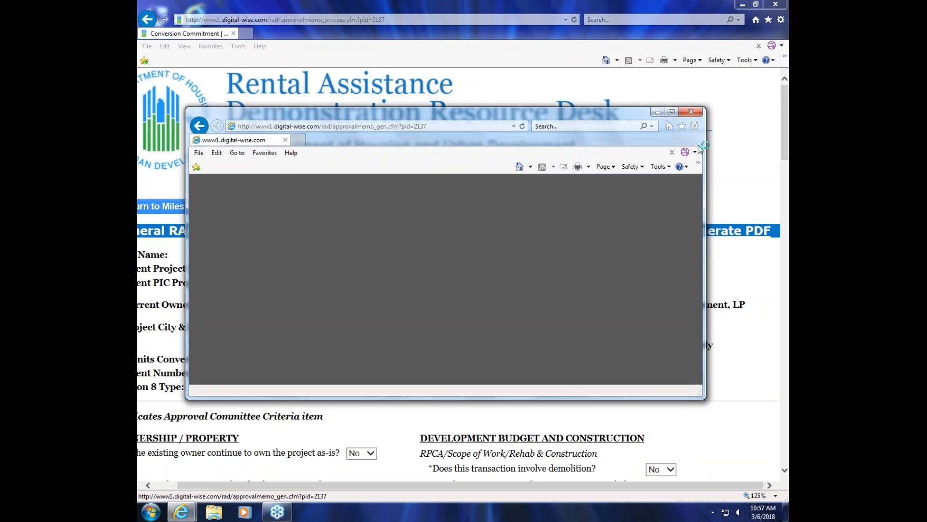
{"action": "left_click", "coordinate": [672, 111]}
{"action": "right_click", "coordinate": [335, 517]}
{"action": "left_click", "coordinate": [180, 517]}
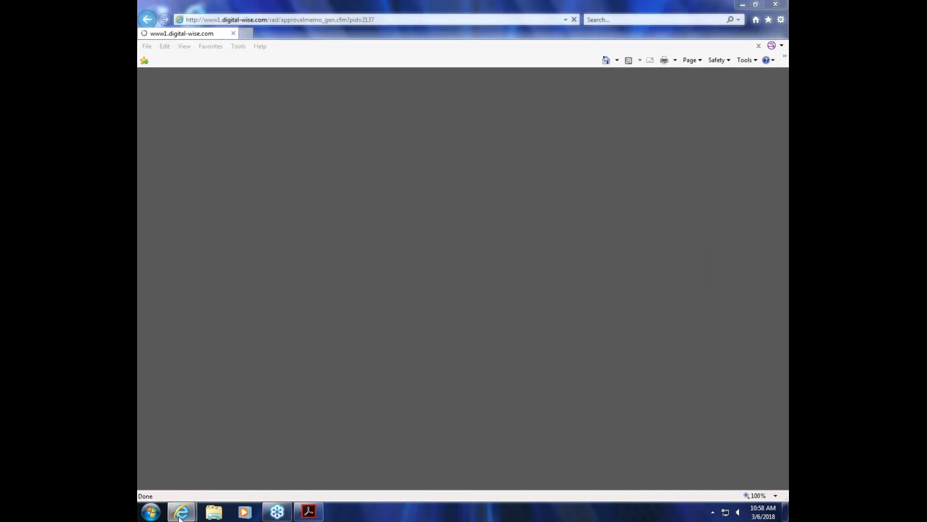
{"action": "left_click", "coordinate": [204, 437]}
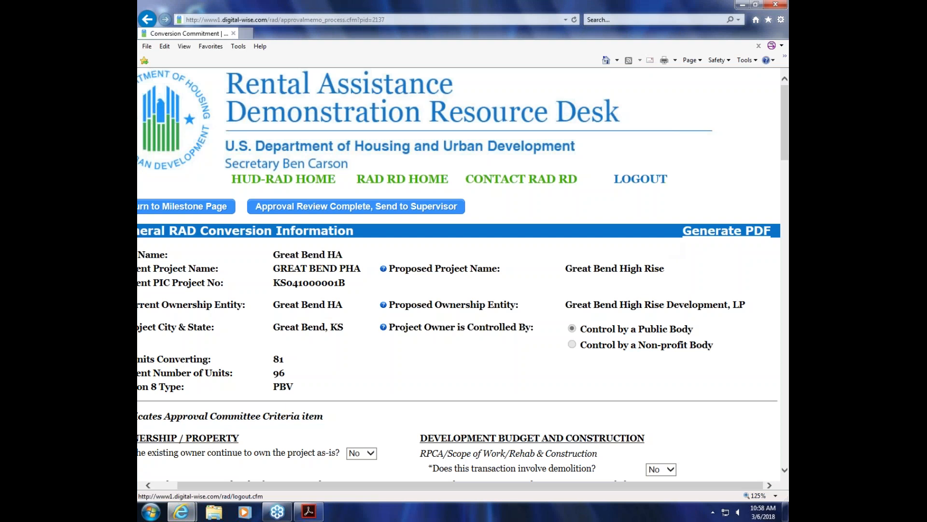
Step: Log out and log on with the supervisor account's username and password
{"action": "left_click", "coordinate": [651, 182]}
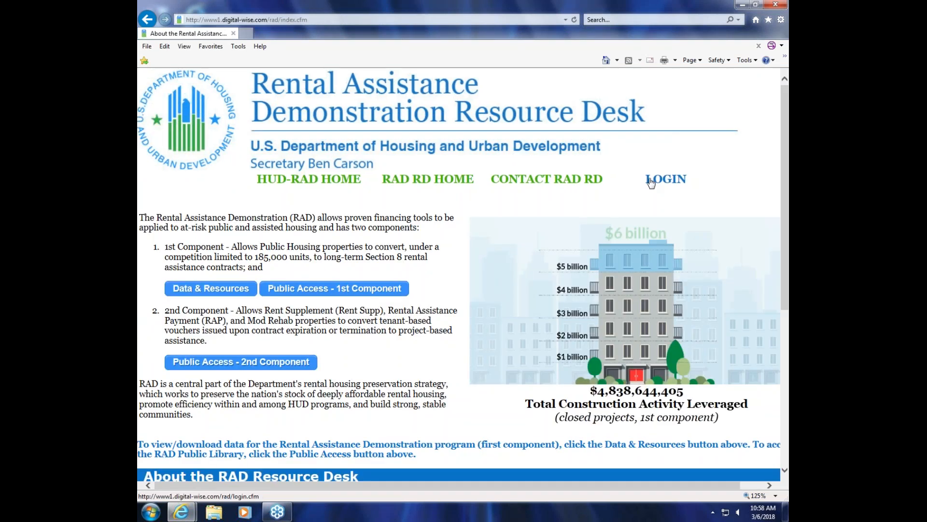
{"action": "left_click", "coordinate": [675, 186]}
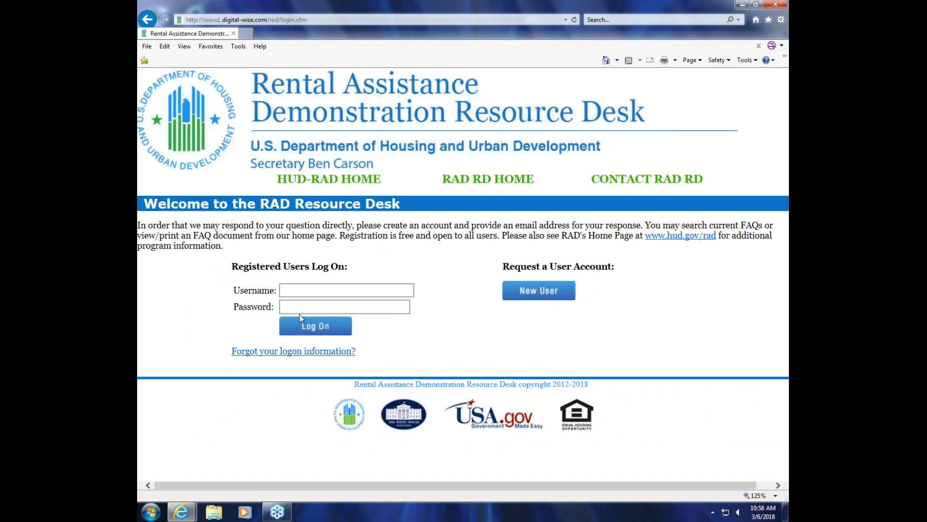
{"action": "left_click", "coordinate": [319, 290]}
{"action": "type", "text": "wpo"}
{"action": "left_click", "coordinate": [322, 307]}
{"action": "type", "text": "*****"}
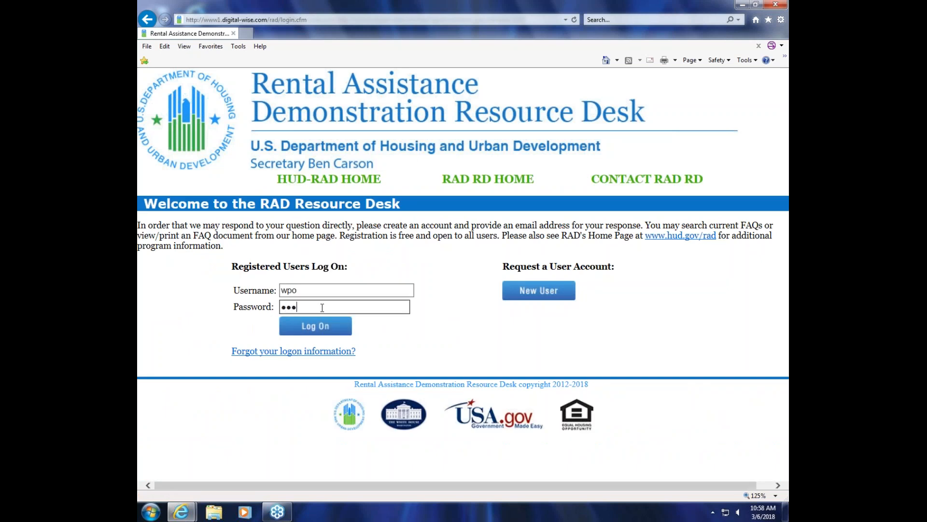
{"action": "key", "text": "Return"}
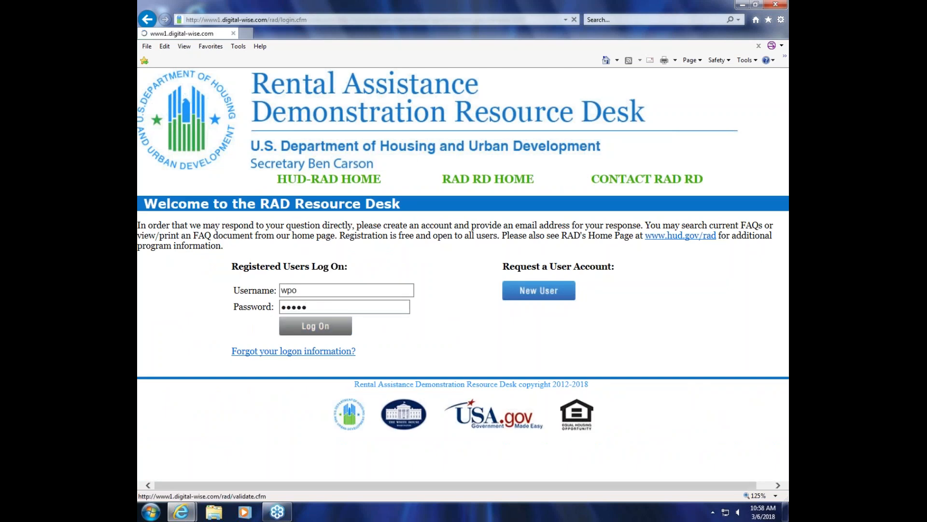
Step: Open the Great Bend PHA approval memo for review from My PHA Libraries
{"action": "left_click", "coordinate": [198, 229]}
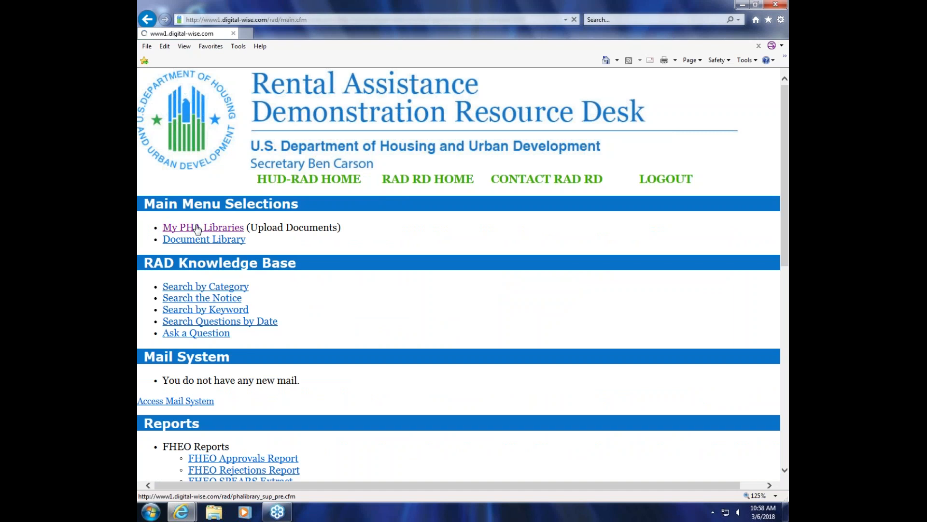
{"action": "scroll", "coordinate": [451, 297], "scroll_direction": "down", "scroll_amount": 8}
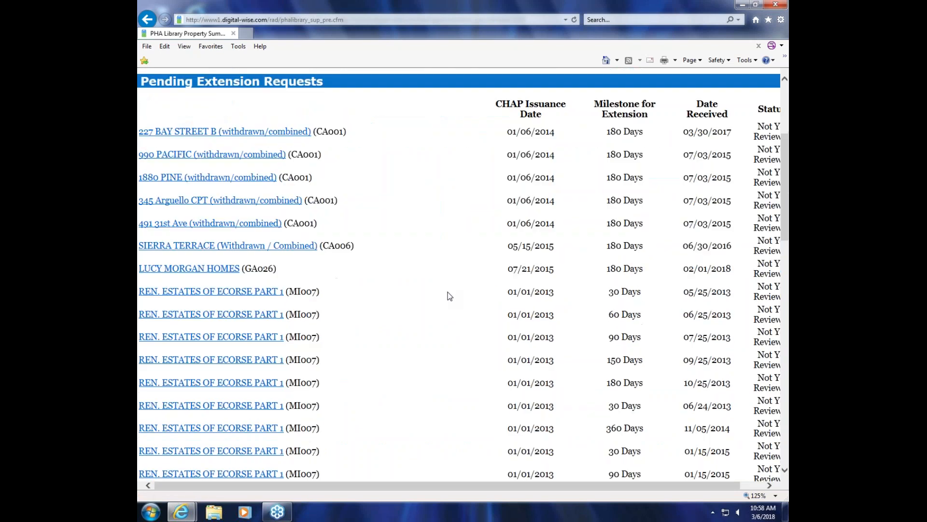
{"action": "scroll", "coordinate": [446, 241], "scroll_direction": "down", "scroll_amount": 3}
{"action": "scroll", "coordinate": [447, 241], "scroll_direction": "down", "scroll_amount": 4}
{"action": "left_click", "coordinate": [319, 323]}
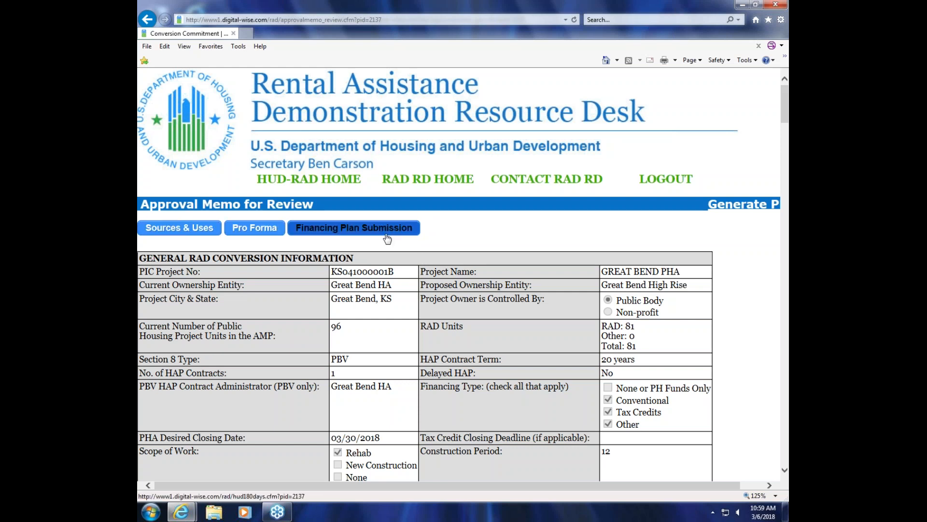
Step: Add the sentence "Please provide additional information." to the end of the Transaction Description
{"action": "scroll", "coordinate": [387, 239], "scroll_direction": "down", "scroll_amount": 2}
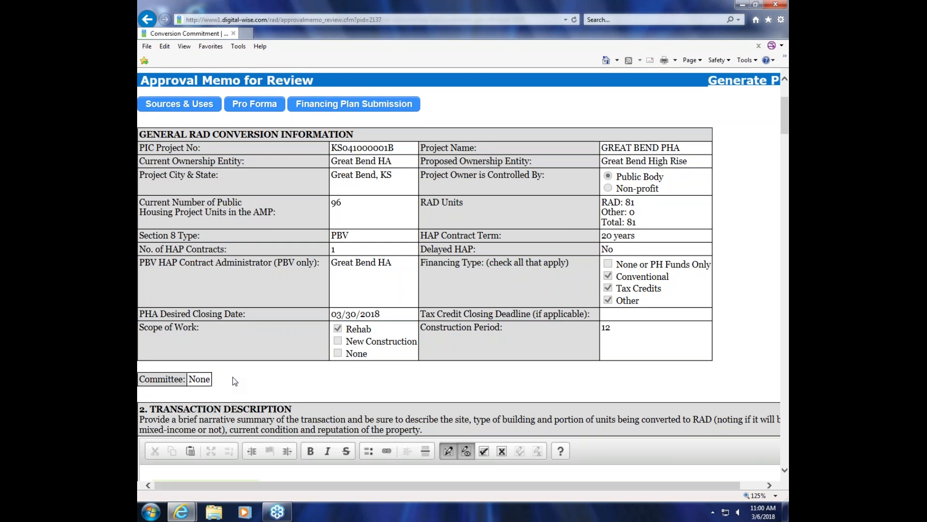
{"action": "scroll", "coordinate": [300, 367], "scroll_direction": "down", "scroll_amount": 3}
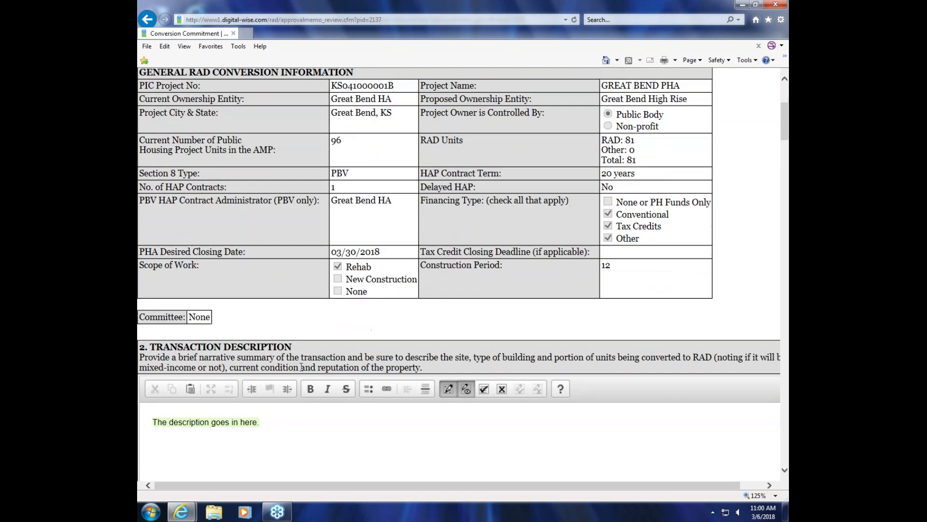
{"action": "scroll", "coordinate": [300, 367], "scroll_direction": "down", "scroll_amount": 1}
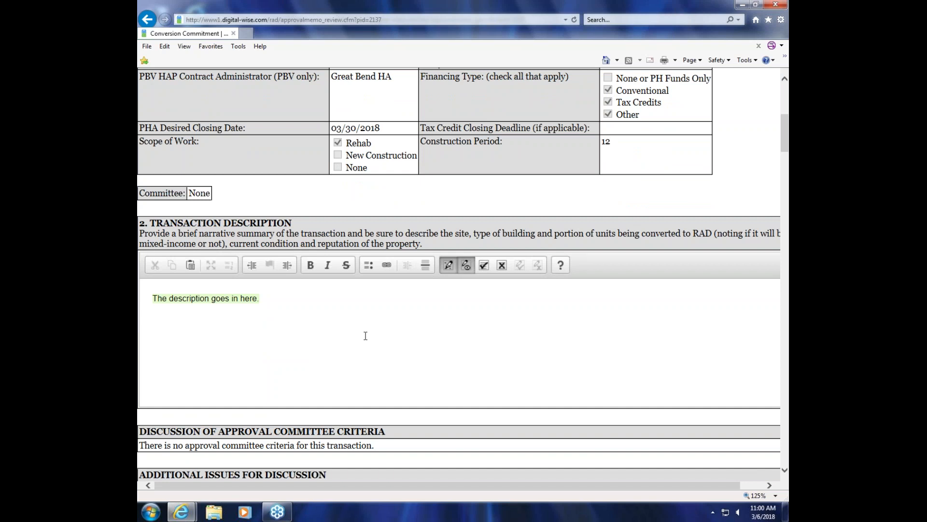
{"action": "type", "text": "Please provide additional information"}
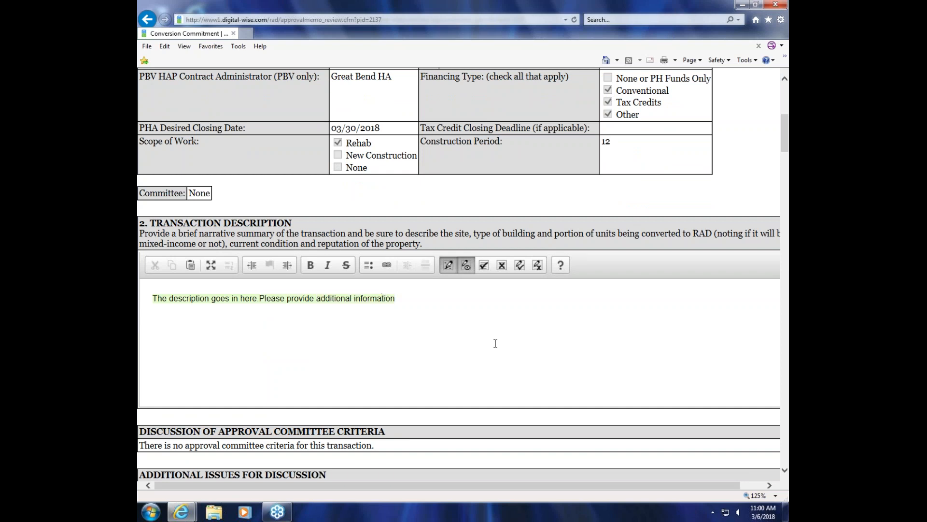
{"action": "type", "text": "."}
Step: Space the added sentence apart from the first one and strike out "in here" in the Transaction Description
{"action": "key", "text": "Left"}
{"action": "key", "text": "Left"}
{"action": "key", "text": "Left"}
{"action": "key", "text": "Left"}
{"action": "key", "text": "Left"}
{"action": "key", "text": "Left"}
{"action": "key", "text": "Left"}
{"action": "key", "text": "Left"}
{"action": "key", "text": "Left"}
{"action": "key", "text": "Left"}
{"action": "key", "text": "Left"}
{"action": "key", "text": "Left"}
{"action": "key", "text": "Left"}
{"action": "key", "text": "Left"}
{"action": "key", "text": "Left"}
{"action": "key", "text": "Left"}
{"action": "key", "text": "Left"}
{"action": "key", "text": "Left"}
{"action": "key", "text": "Left"}
{"action": "key", "text": "Left"}
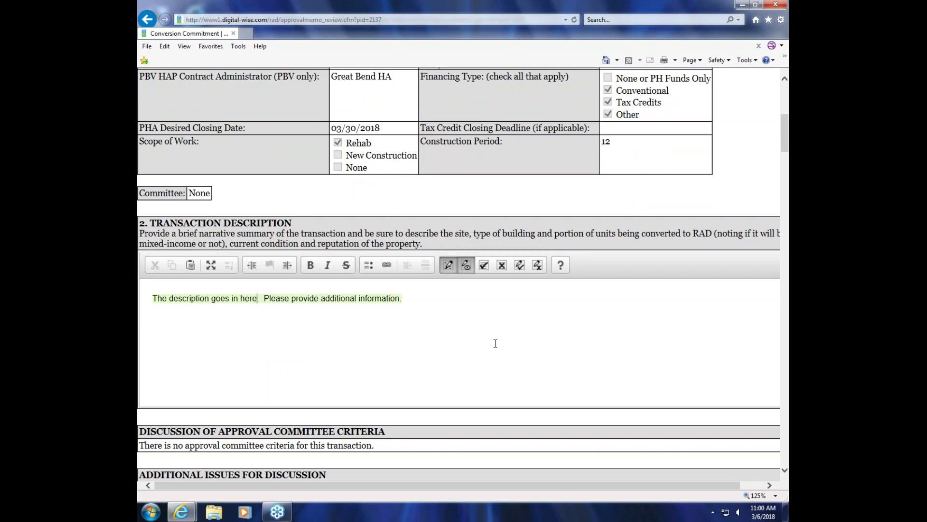
{"action": "key", "text": "Left"}
{"action": "key", "text": "Left"}
{"action": "key", "text": "Left"}
{"action": "key", "text": "shift+Left"}
{"action": "key", "text": "shift+Left"}
{"action": "key", "text": "shift+Left"}
{"action": "key", "text": "shift+Left"}
{"action": "key", "text": "shift+Left"}
{"action": "key", "text": "shift+Left"}
{"action": "key", "text": "shift+Left"}
{"action": "key", "text": "shift+Left"}
{"action": "type", "text": "."}
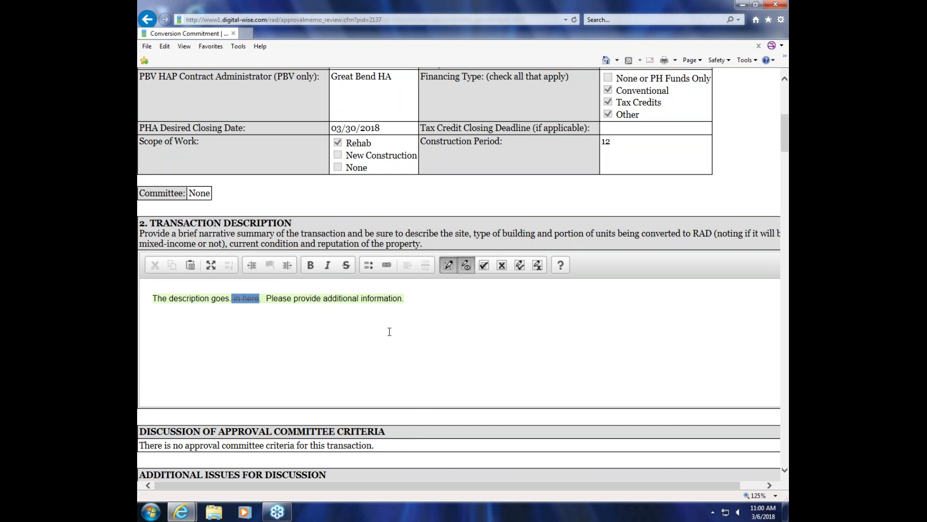
Step: Review the memo sections from Approval Committee Criteria through Environmental Review and Accessibility and Relocation, checking the remarks in each
{"action": "scroll", "coordinate": [389, 329], "scroll_direction": "down", "scroll_amount": 3}
{"action": "scroll", "coordinate": [387, 333], "scroll_direction": "down", "scroll_amount": 5}
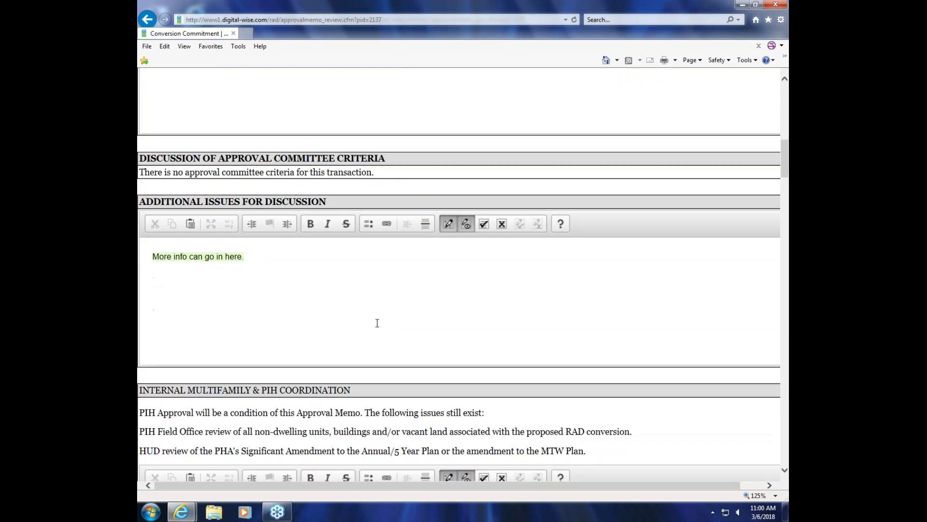
{"action": "scroll", "coordinate": [376, 319], "scroll_direction": "down", "scroll_amount": 3}
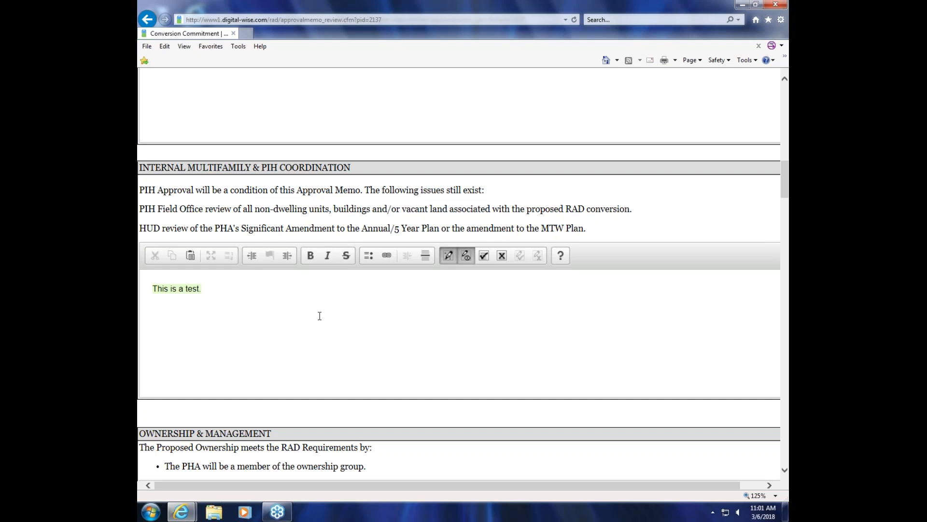
{"action": "scroll", "coordinate": [319, 316], "scroll_direction": "down", "scroll_amount": 5}
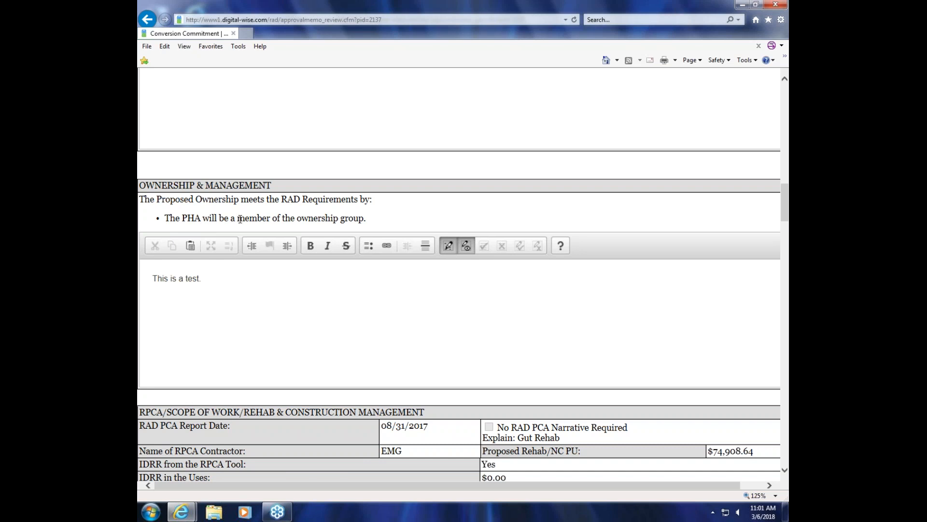
{"action": "scroll", "coordinate": [240, 218], "scroll_direction": "down", "scroll_amount": 5}
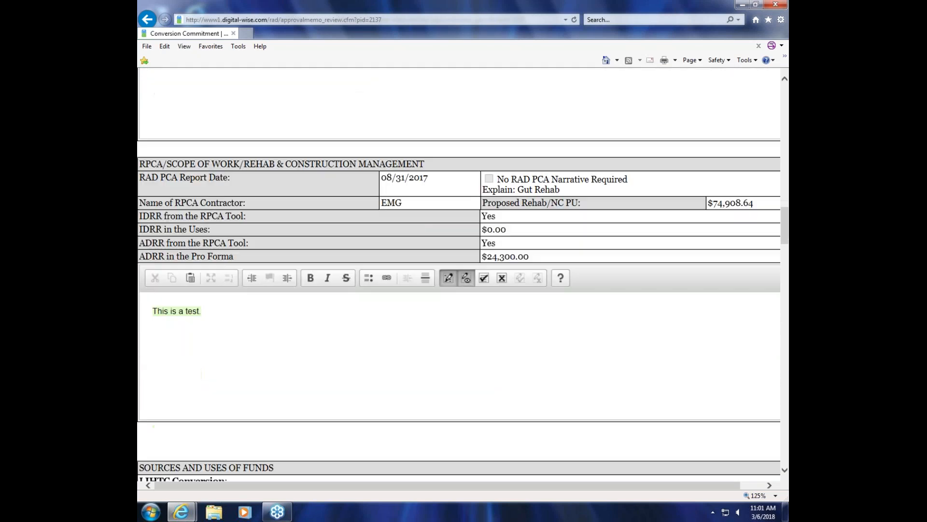
{"action": "scroll", "coordinate": [240, 220], "scroll_direction": "down", "scroll_amount": 1}
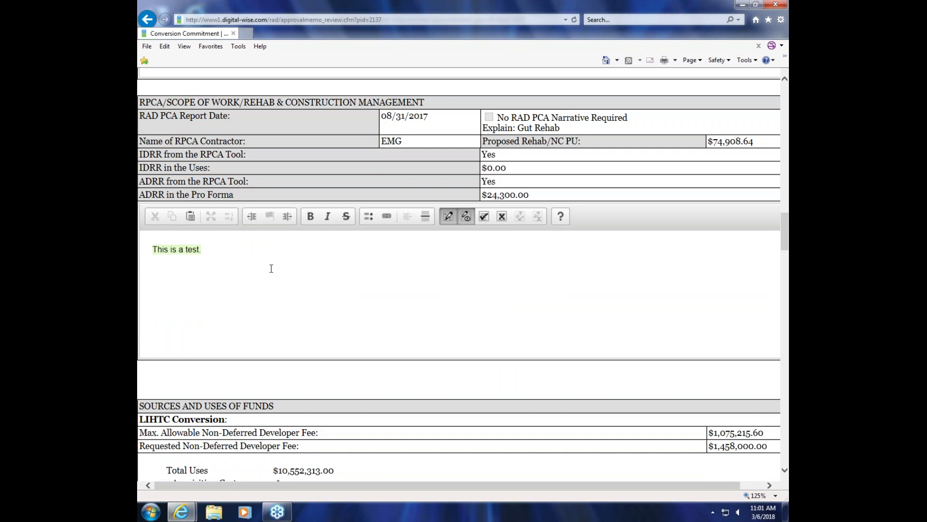
{"action": "scroll", "coordinate": [272, 268], "scroll_direction": "down", "scroll_amount": 5}
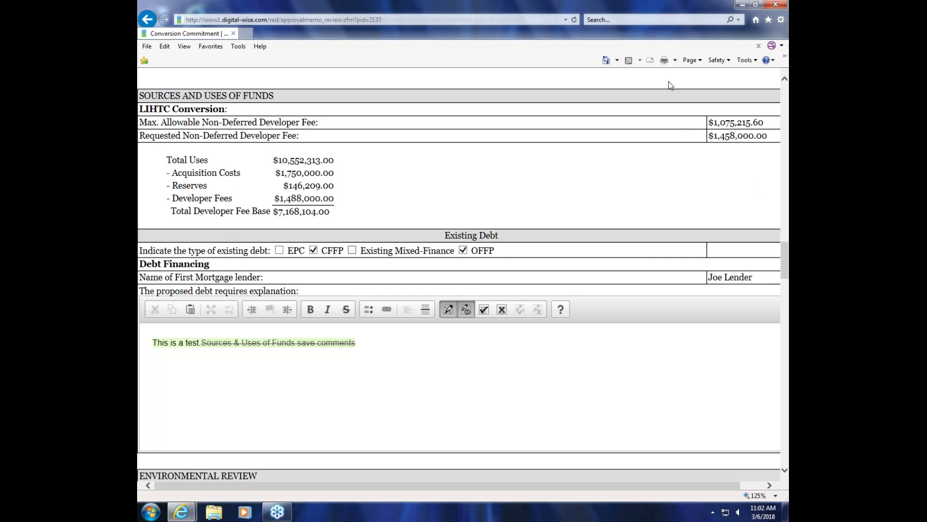
{"action": "scroll", "coordinate": [601, 178], "scroll_direction": "down", "scroll_amount": 3}
{"action": "scroll", "coordinate": [598, 181], "scroll_direction": "down", "scroll_amount": 5}
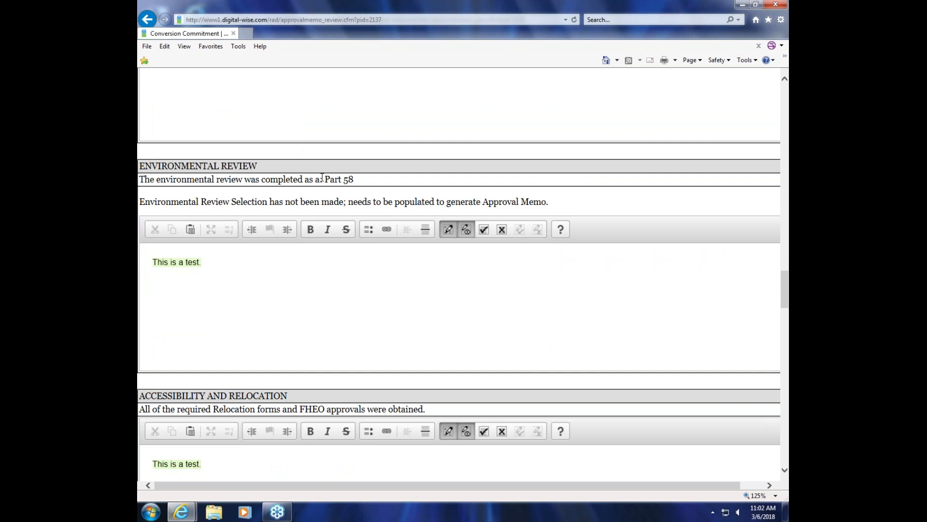
{"action": "left_click_drag", "start_coordinate": [325, 180], "coordinate": [355, 180]}
{"action": "scroll", "coordinate": [276, 269], "scroll_direction": "down", "scroll_amount": 10}
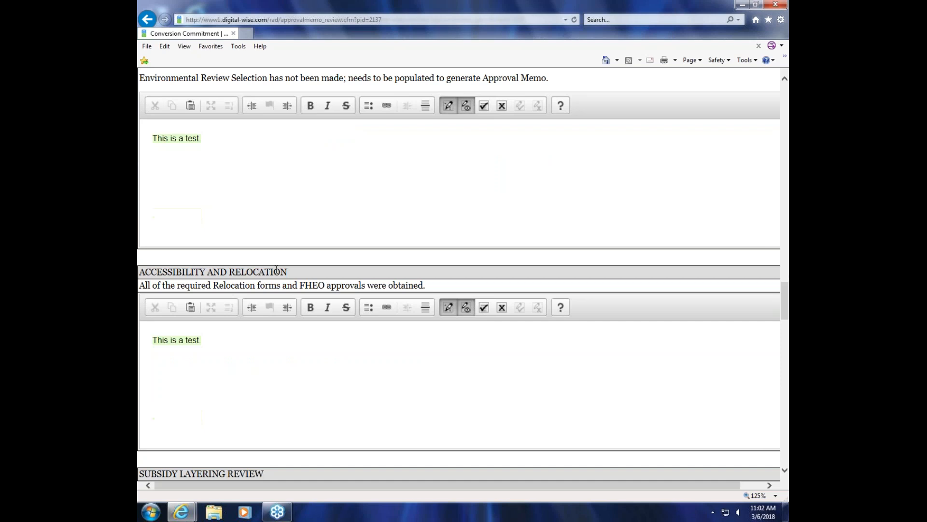
Step: Return the Great Bend PHA approval memo to the Transaction Manager
{"action": "scroll", "coordinate": [561, 281], "scroll_direction": "down", "scroll_amount": 4}
{"action": "left_click_drag", "start_coordinate": [787, 370], "coordinate": [785, 427]}
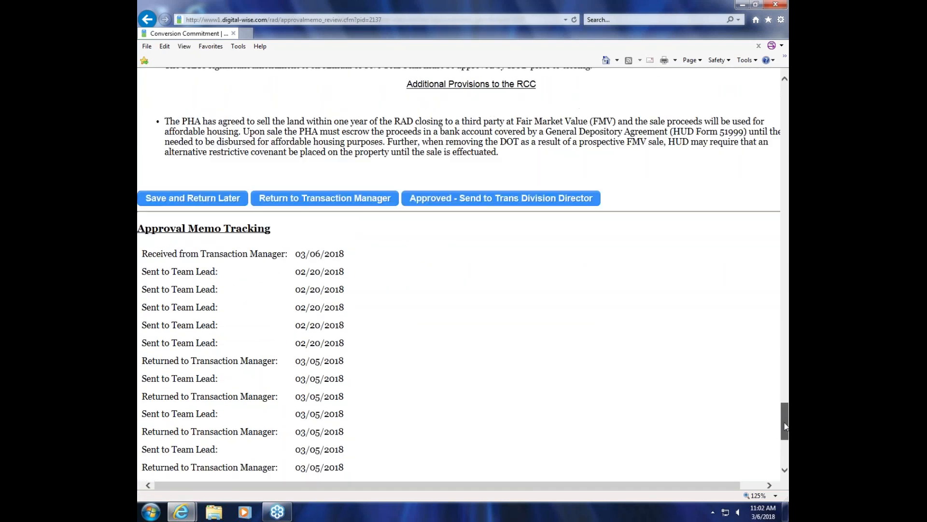
{"action": "left_click", "coordinate": [330, 203]}
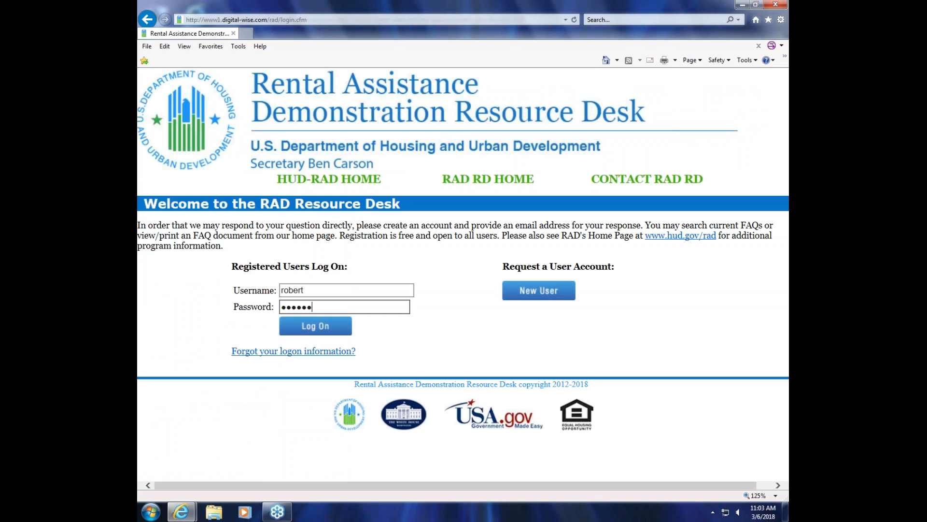
Step: Log on with the transaction manager's account and open Approval Processing for Great Bend PHA from the Rounds 2 & 3 property list
{"action": "left_click", "coordinate": [317, 328]}
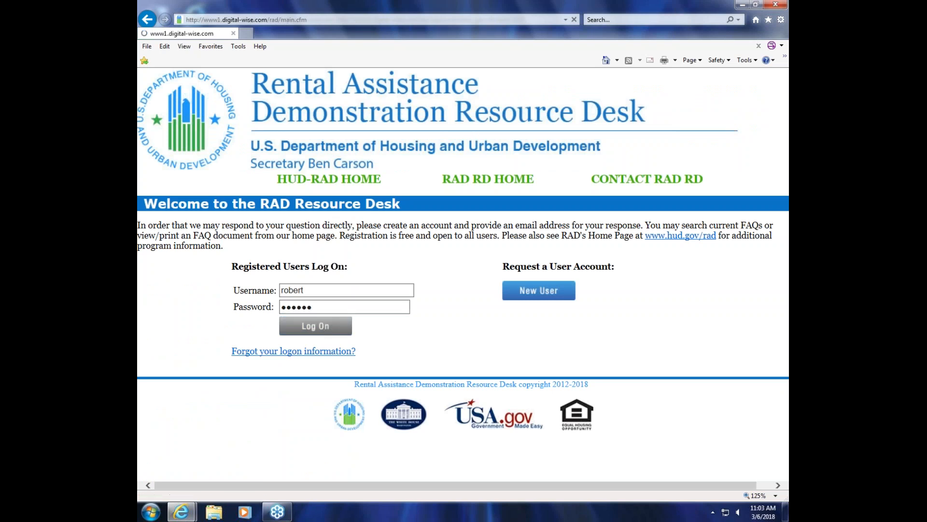
{"action": "left_click", "coordinate": [215, 231]}
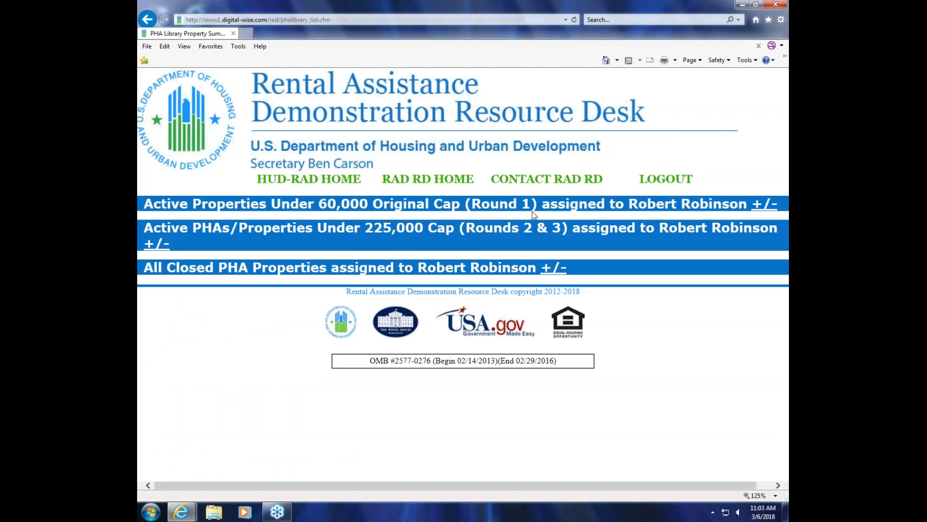
{"action": "left_click", "coordinate": [157, 243]}
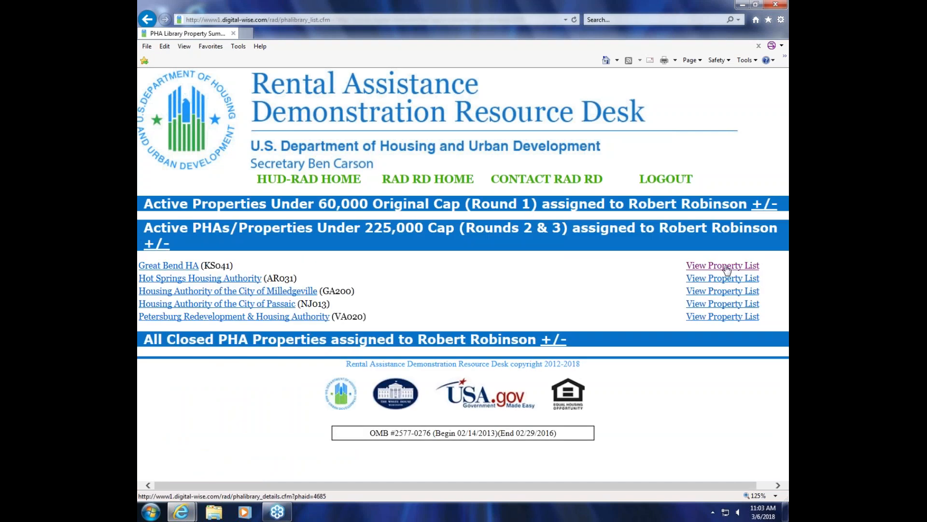
{"action": "left_click", "coordinate": [725, 266]}
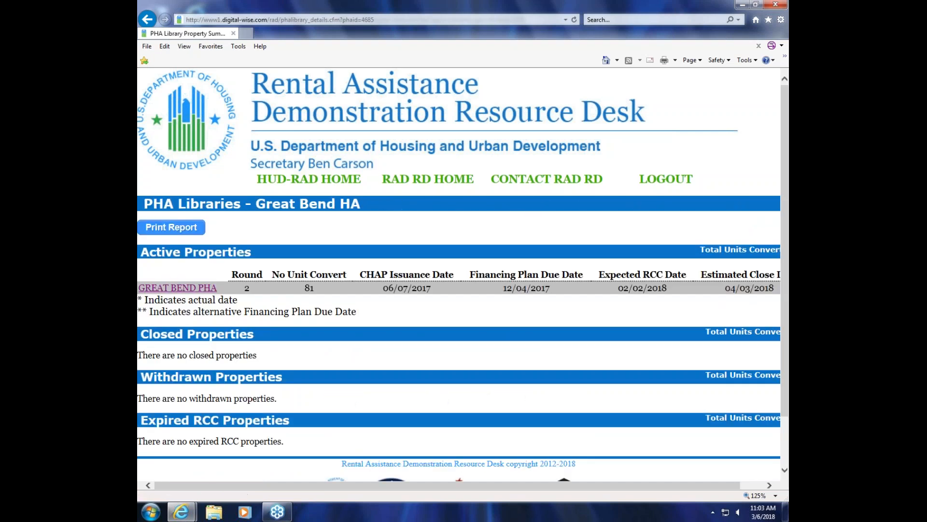
{"action": "left_click", "coordinate": [178, 288]}
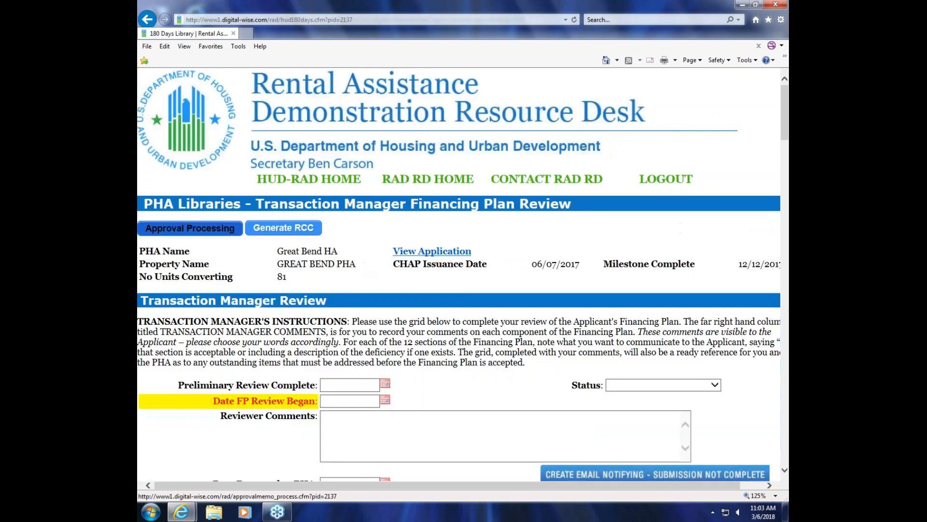
{"action": "left_click", "coordinate": [190, 228]}
Step: Replace "Please provide additional information." in the Transaction Description with "Hope this is better." and update the approval information
{"action": "scroll", "coordinate": [441, 375], "scroll_direction": "down", "scroll_amount": 10}
{"action": "scroll", "coordinate": [442, 375], "scroll_direction": "down", "scroll_amount": 5}
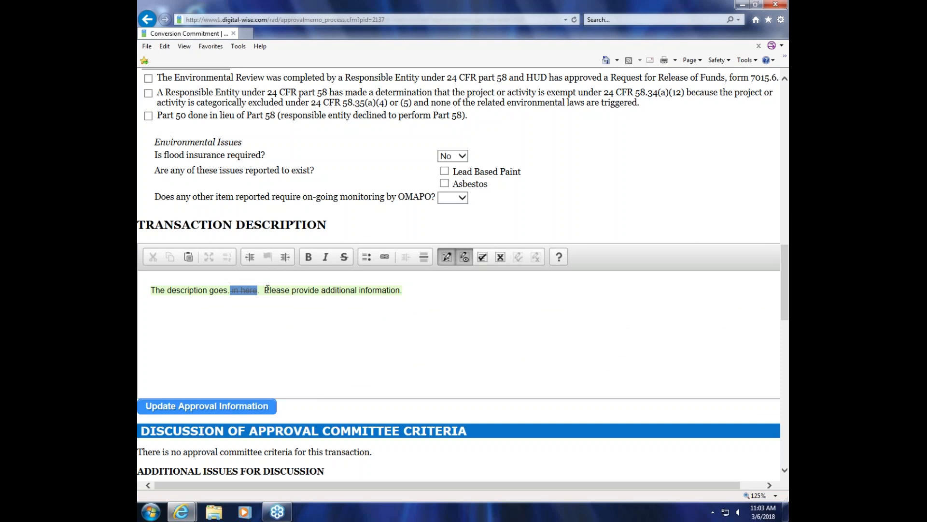
{"action": "left_click_drag", "start_coordinate": [265, 289], "coordinate": [413, 289]}
{"action": "key", "text": "Delete"}
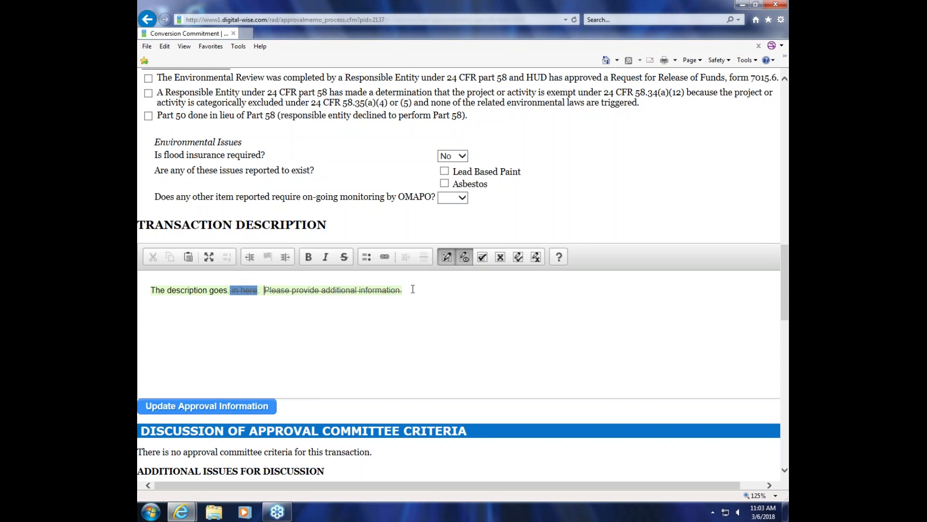
{"action": "type", "text": "Hope this is better."}
{"action": "scroll", "coordinate": [413, 289], "scroll_direction": "down", "scroll_amount": 4}
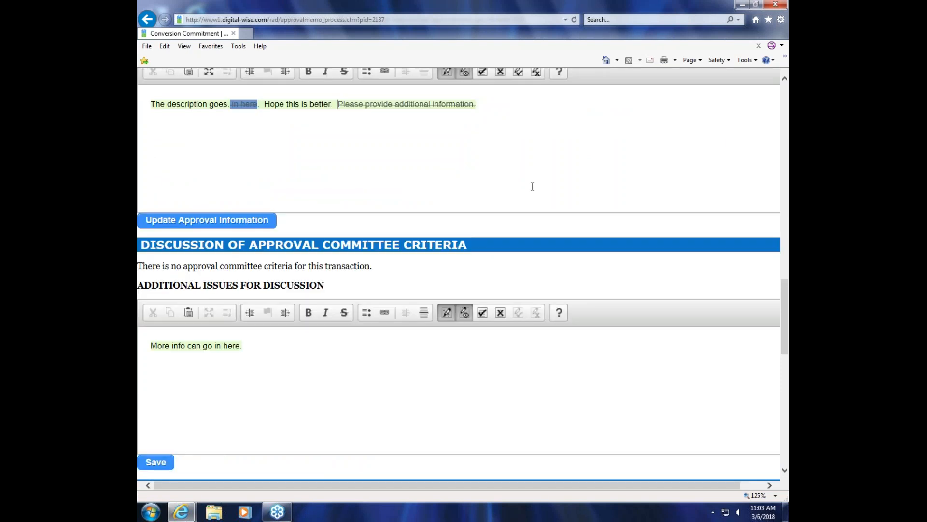
{"action": "scroll", "coordinate": [532, 186], "scroll_direction": "up", "scroll_amount": 7}
{"action": "scroll", "coordinate": [521, 197], "scroll_direction": "down", "scroll_amount": 3}
{"action": "left_click", "coordinate": [229, 410]}
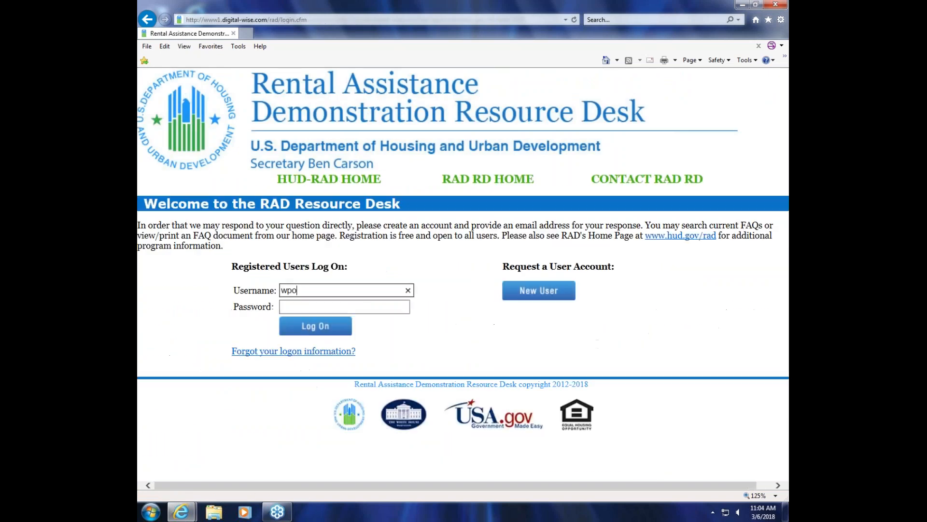
Step: Enter the supervisor account's password and log on
{"action": "left_click", "coordinate": [355, 312]}
{"action": "type", "text": "•••••"}
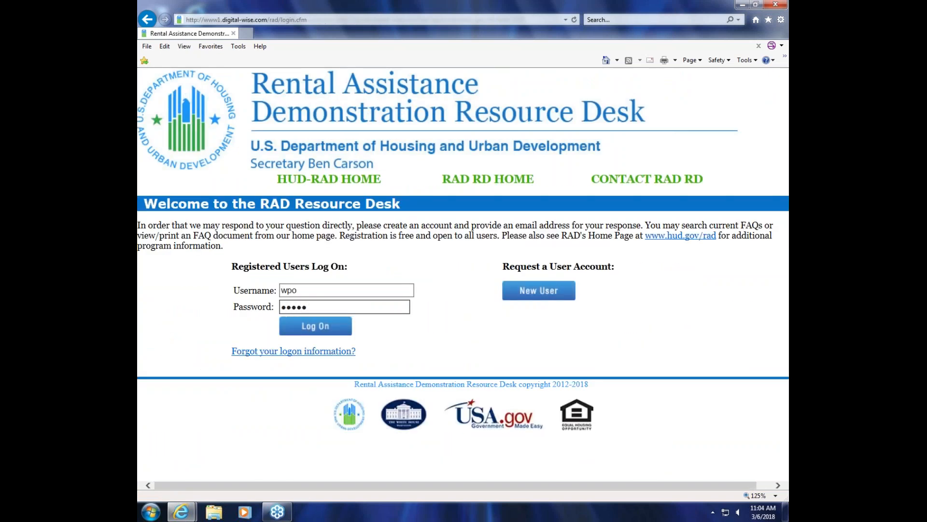
{"action": "left_click", "coordinate": [345, 328]}
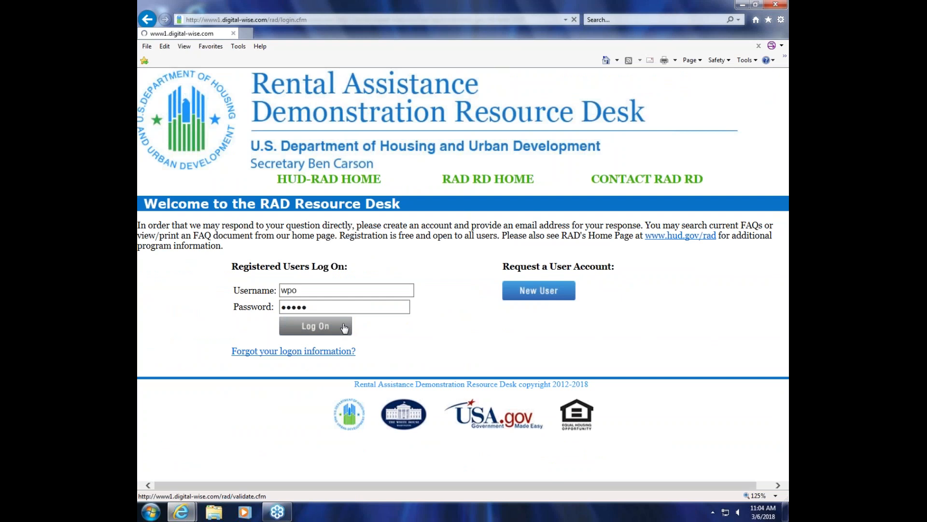
Step: Open the Great Bend PHA approval memo for review from the supervisor's PHA libraries
{"action": "left_click", "coordinate": [198, 229]}
{"action": "scroll", "coordinate": [386, 272], "scroll_direction": "down", "scroll_amount": 15}
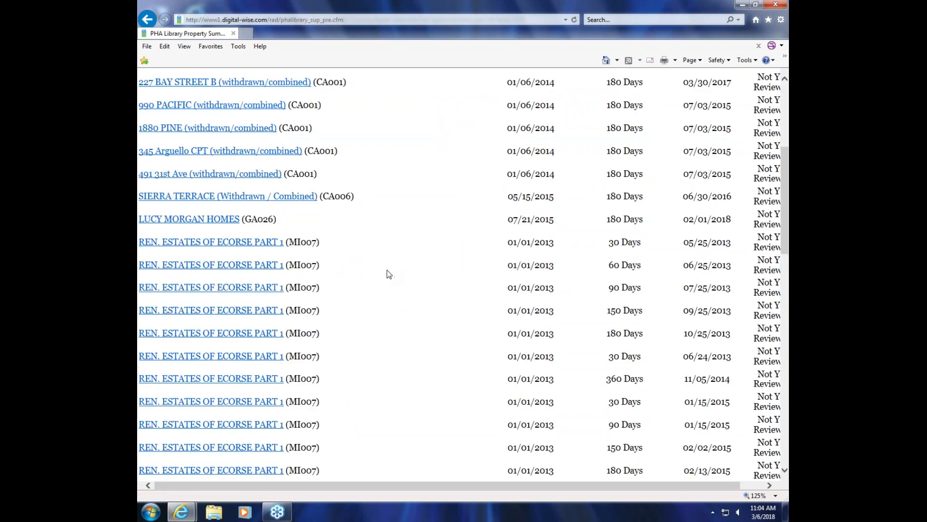
{"action": "left_click", "coordinate": [320, 324]}
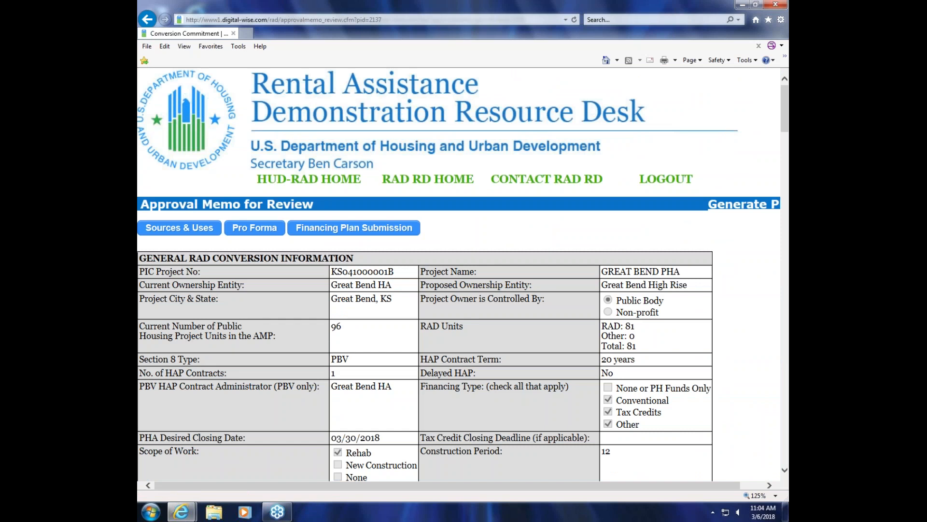
Step: Check the revised Transaction Description, then approve the memo and send it to the Trans Division Director
{"action": "scroll", "coordinate": [634, 304], "scroll_direction": "down", "scroll_amount": 5}
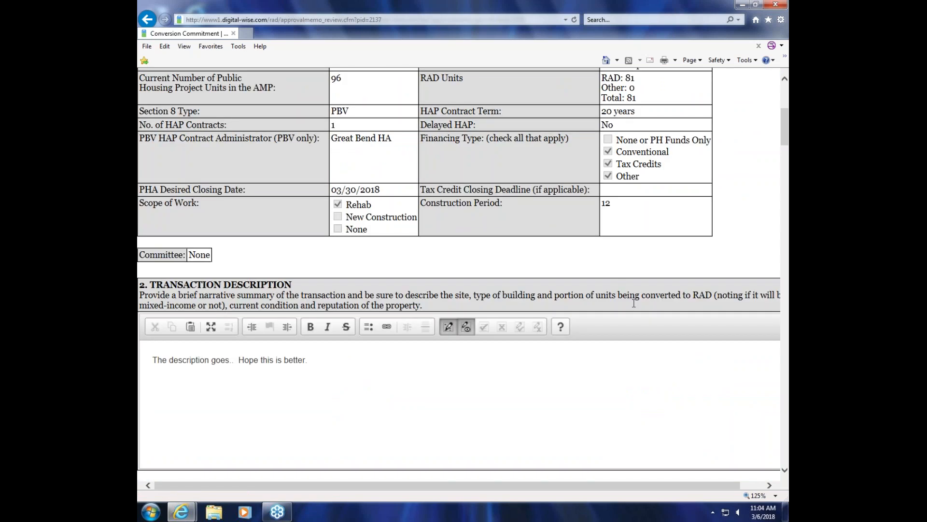
{"action": "scroll", "coordinate": [635, 304], "scroll_direction": "down", "scroll_amount": 20}
{"action": "scroll", "coordinate": [488, 364], "scroll_direction": "up", "scroll_amount": 5}
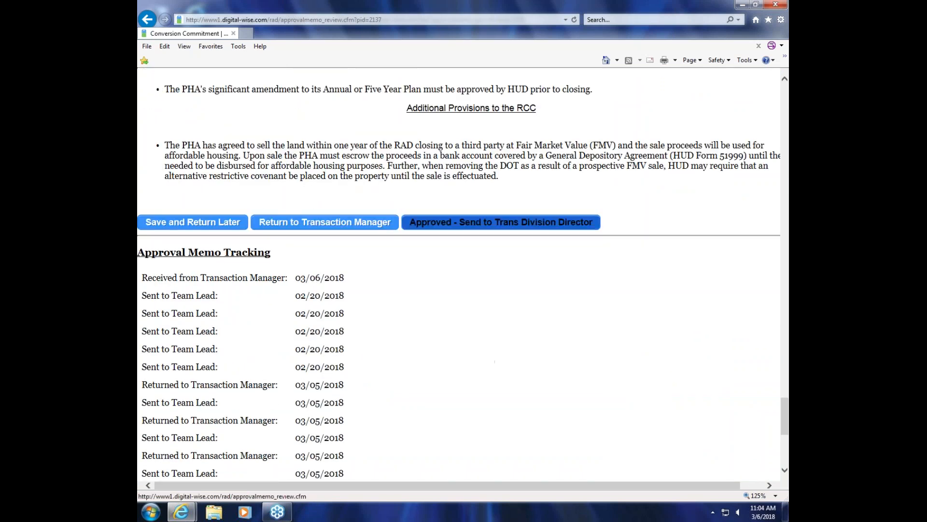
{"action": "left_click", "coordinate": [488, 222]}
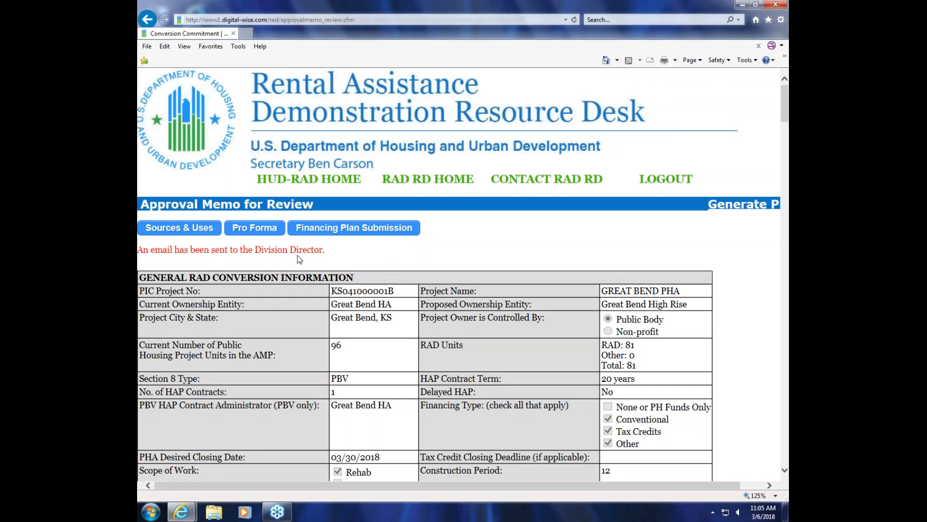
Step: Log out of the supervisor account and start logging on with the division director's account
{"action": "left_click", "coordinate": [666, 179]}
{"action": "left_click", "coordinate": [666, 180]}
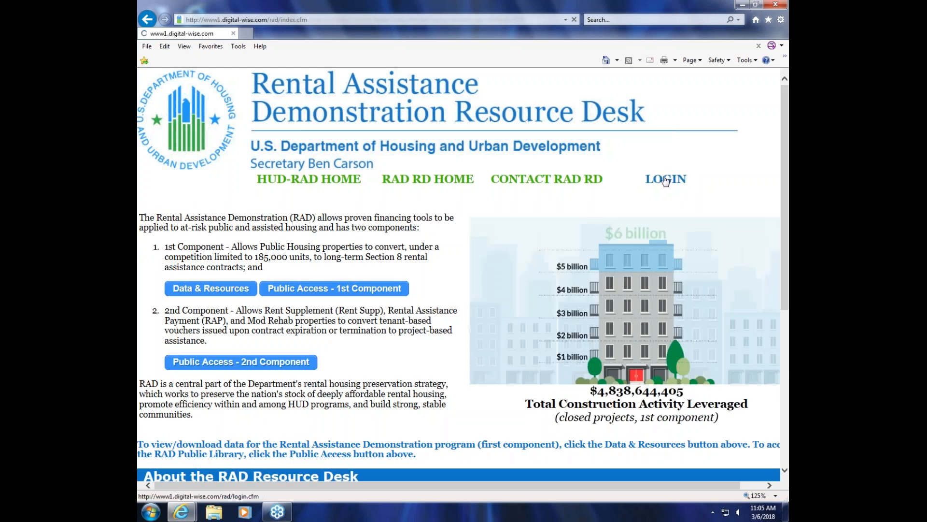
{"action": "left_click", "coordinate": [357, 293]}
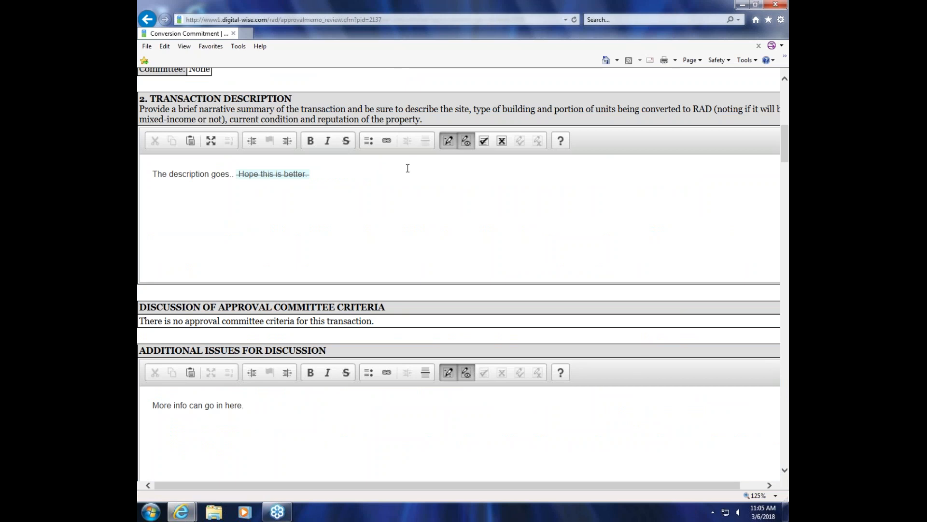
Step: Examine the tracked change in the Transaction Description and the approval options at the end of the memo
{"action": "scroll", "coordinate": [504, 232], "scroll_direction": "up", "scroll_amount": 2}
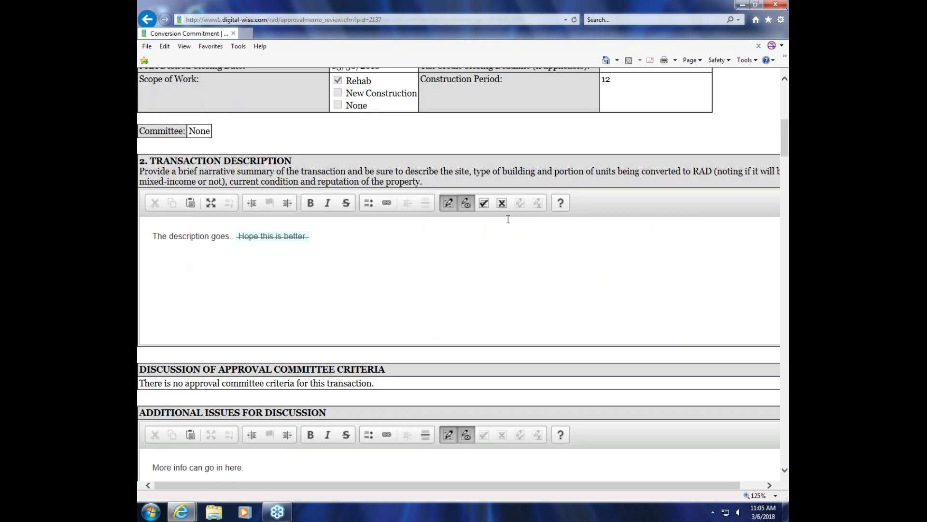
{"action": "scroll", "coordinate": [486, 205], "scroll_direction": "up", "scroll_amount": 10}
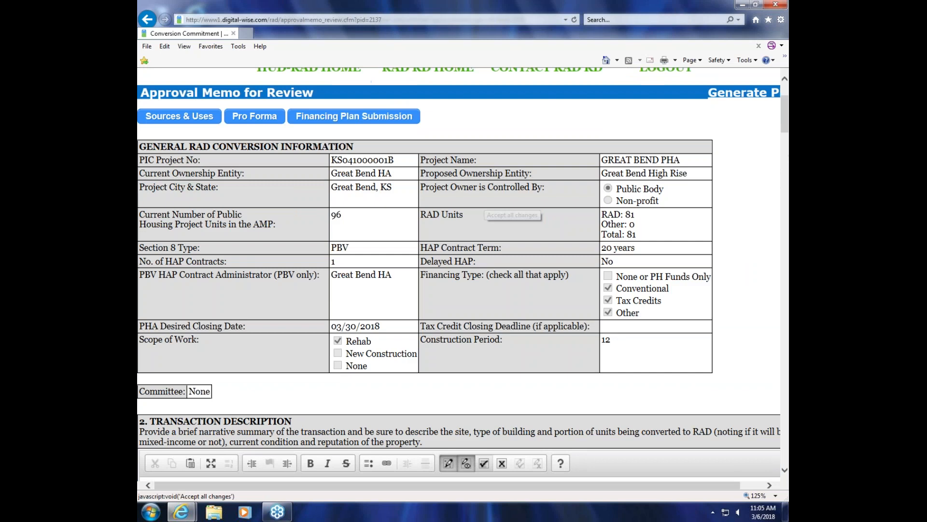
{"action": "scroll", "coordinate": [506, 215], "scroll_direction": "down", "scroll_amount": 15}
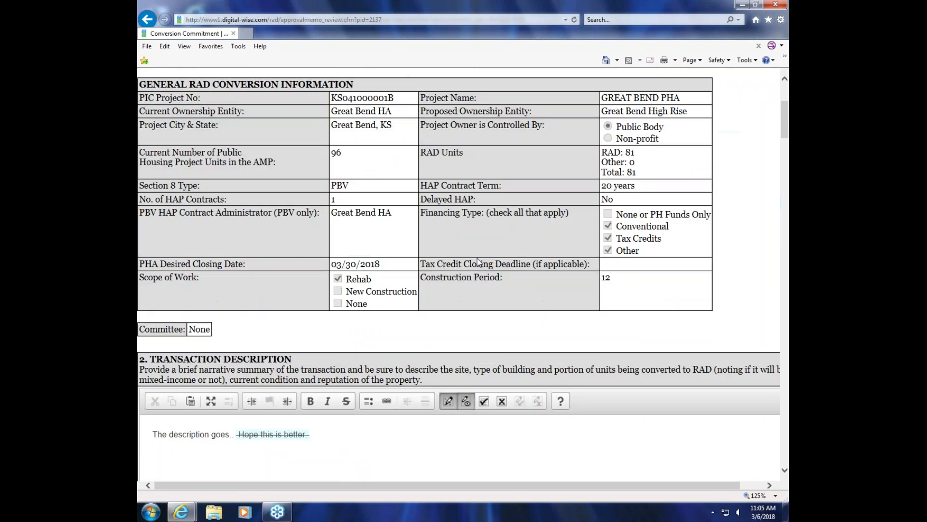
{"action": "left_click_drag", "start_coordinate": [787, 172], "coordinate": [787, 428]}
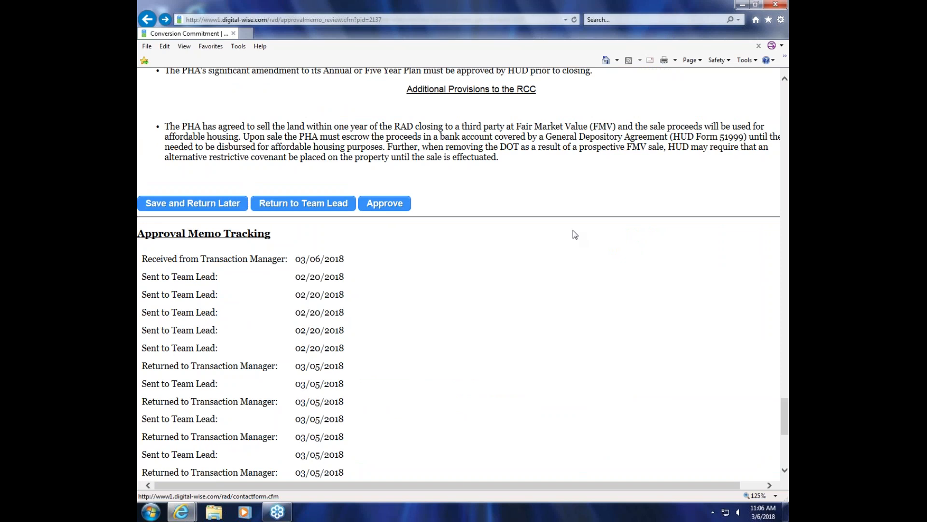
Step: Generate a PDF of the Great Bend PHA approval memo
{"action": "scroll", "coordinate": [573, 231], "scroll_direction": "up", "scroll_amount": 15}
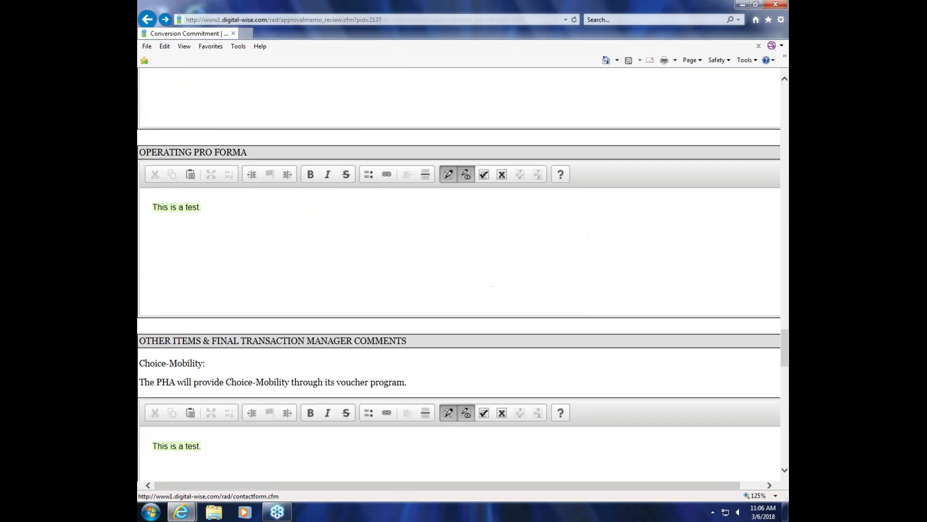
{"action": "left_click_drag", "start_coordinate": [610, 486], "coordinate": [645, 486]}
{"action": "scroll", "coordinate": [706, 383], "scroll_direction": "up", "scroll_amount": 5}
{"action": "scroll", "coordinate": [705, 385], "scroll_direction": "up", "scroll_amount": 20}
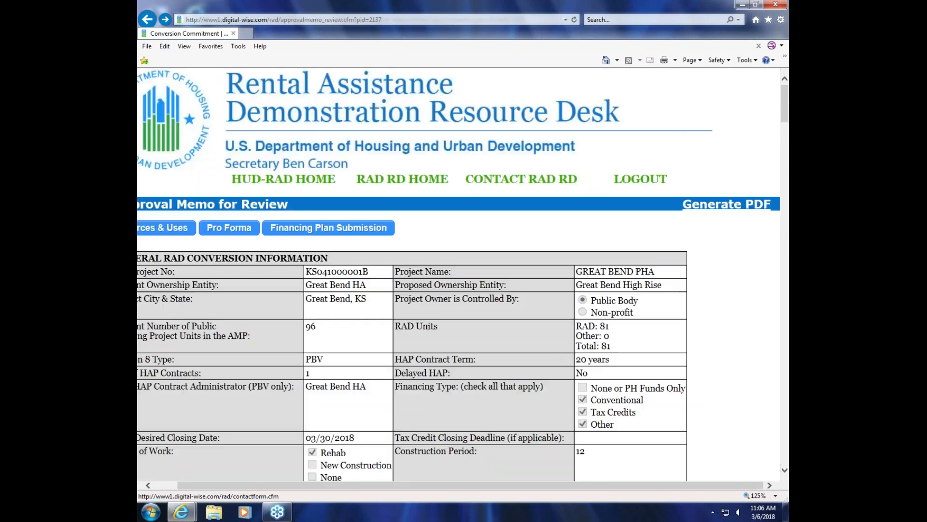
{"action": "left_click", "coordinate": [732, 205]}
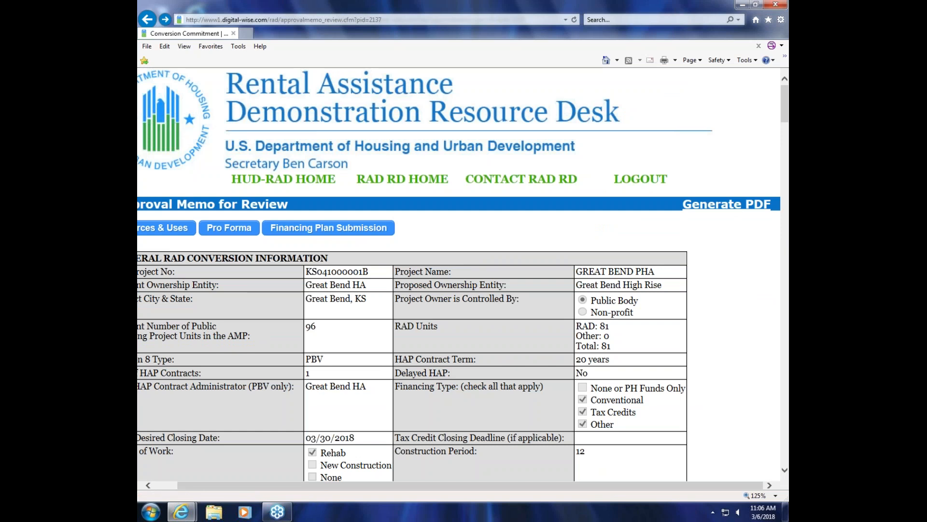
Step: Open the memo's Financing Plan Submission in a maximized window and locate the Upload TM Relocation Checklist field
{"action": "left_click", "coordinate": [370, 231]}
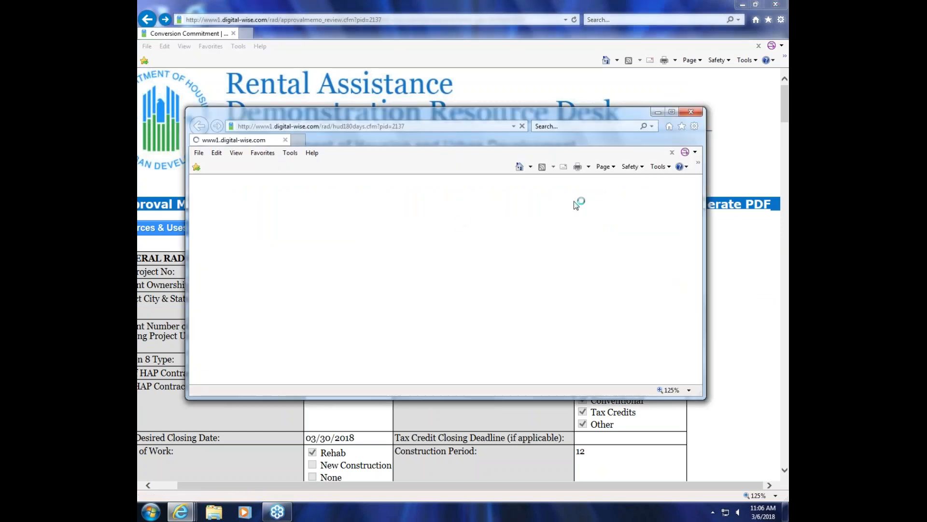
{"action": "left_click", "coordinate": [672, 112]}
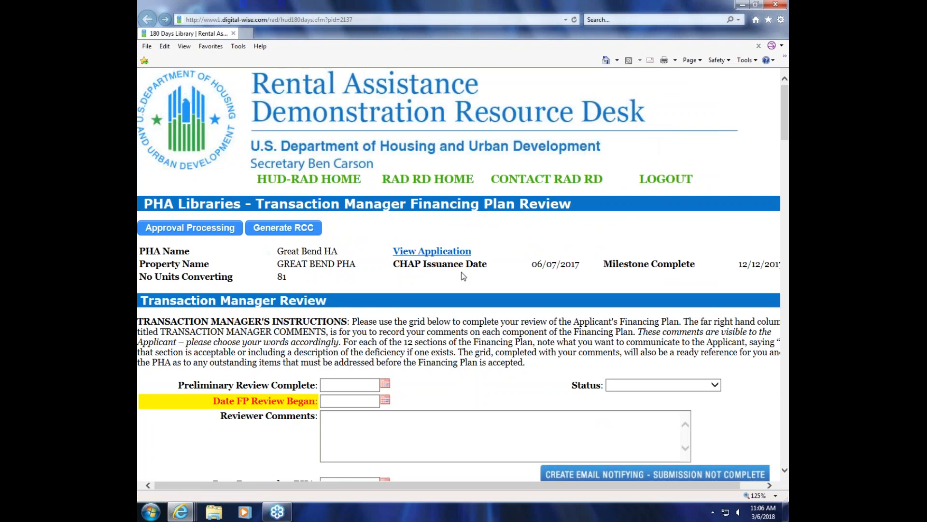
{"action": "scroll", "coordinate": [461, 272], "scroll_direction": "down", "scroll_amount": 10}
{"action": "scroll", "coordinate": [528, 252], "scroll_direction": "down", "scroll_amount": 3}
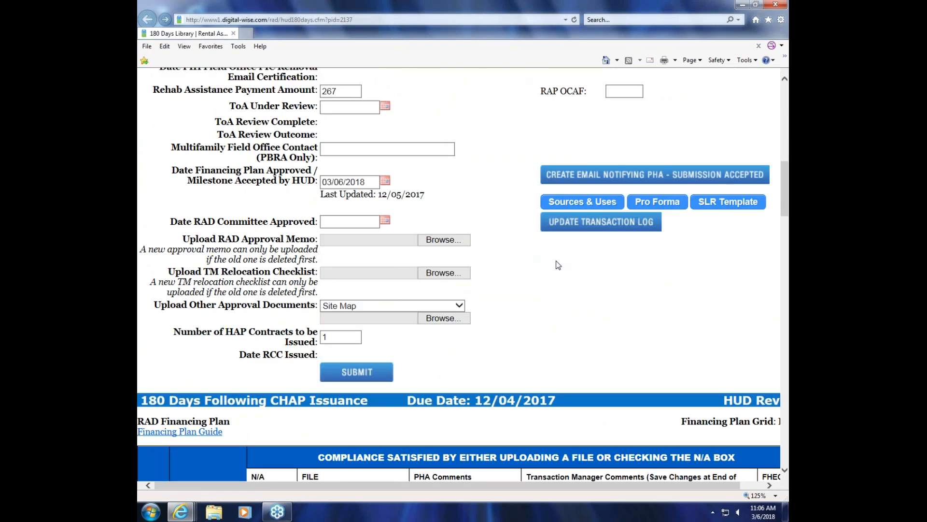
{"action": "left_click_drag", "start_coordinate": [169, 272], "coordinate": [367, 279]}
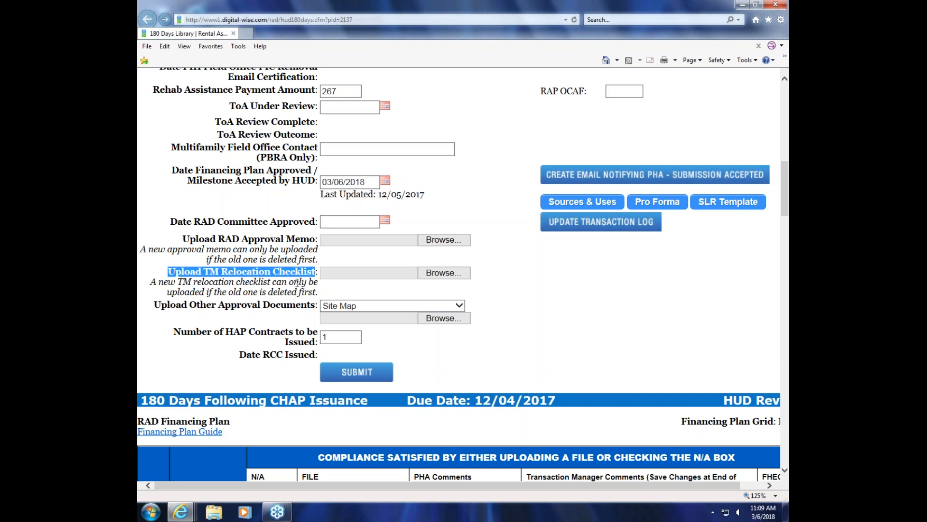
{"action": "left_click", "coordinate": [785, 18]}
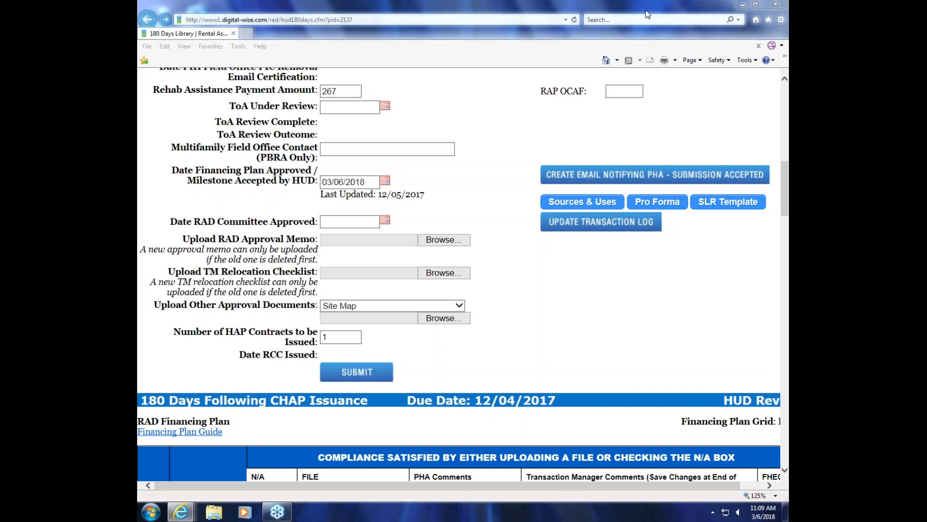
{"action": "left_click", "coordinate": [634, 38]}
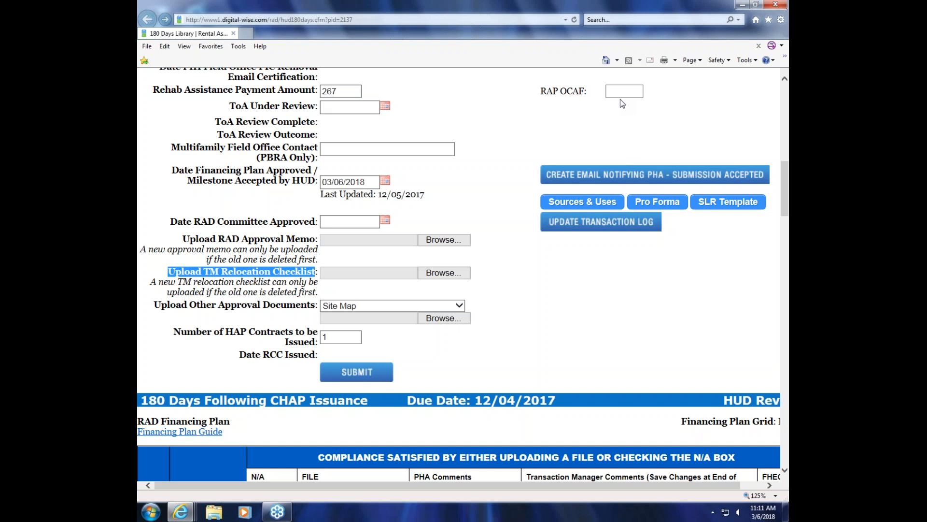
Step: Log out of the division director account and log on with the transaction manager's username and password
{"action": "scroll", "coordinate": [614, 164], "scroll_direction": "up", "scroll_amount": 12}
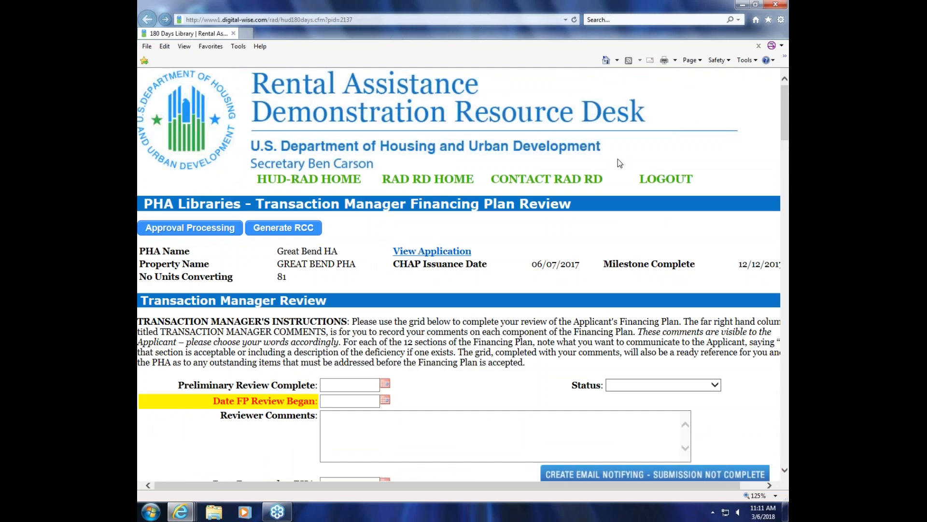
{"action": "left_click", "coordinate": [679, 183]}
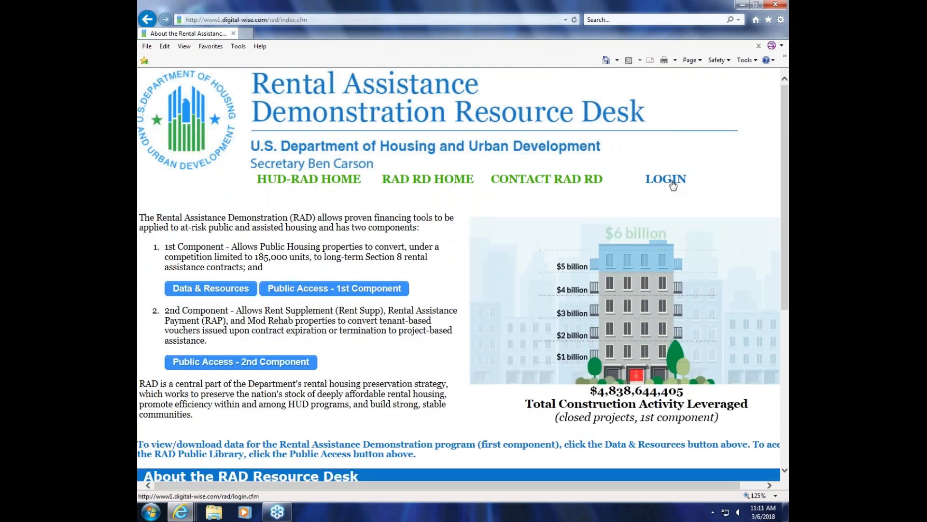
{"action": "left_click", "coordinate": [673, 183]}
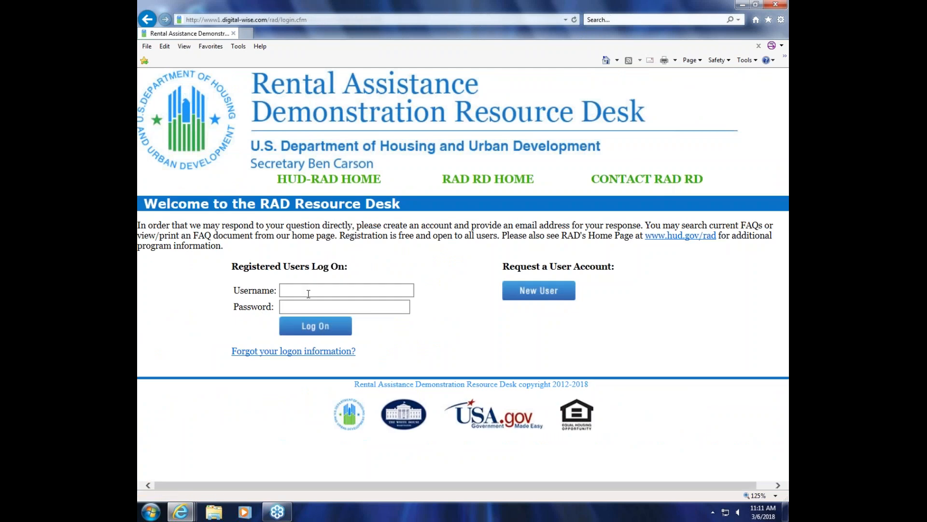
{"action": "left_click", "coordinate": [308, 290]}
{"action": "type", "text": "robert"}
{"action": "key", "text": "Tab"}
{"action": "type", "text": "***"}
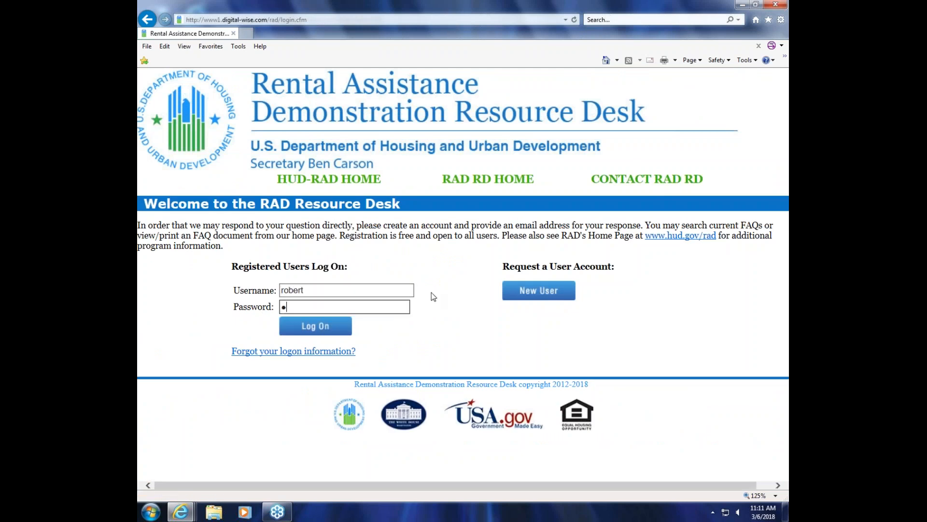
{"action": "type", "text": "***"}
{"action": "left_click", "coordinate": [329, 330]}
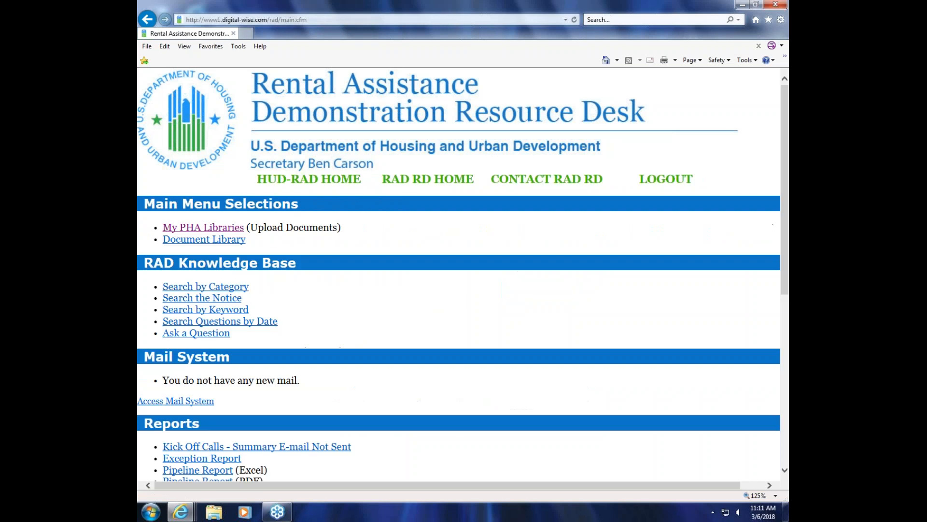
Step: Open Great Bend PHA's Financing Plan HUD review, view its RAD Conversion Commitment page and return to the milestone
{"action": "left_click", "coordinate": [230, 232]}
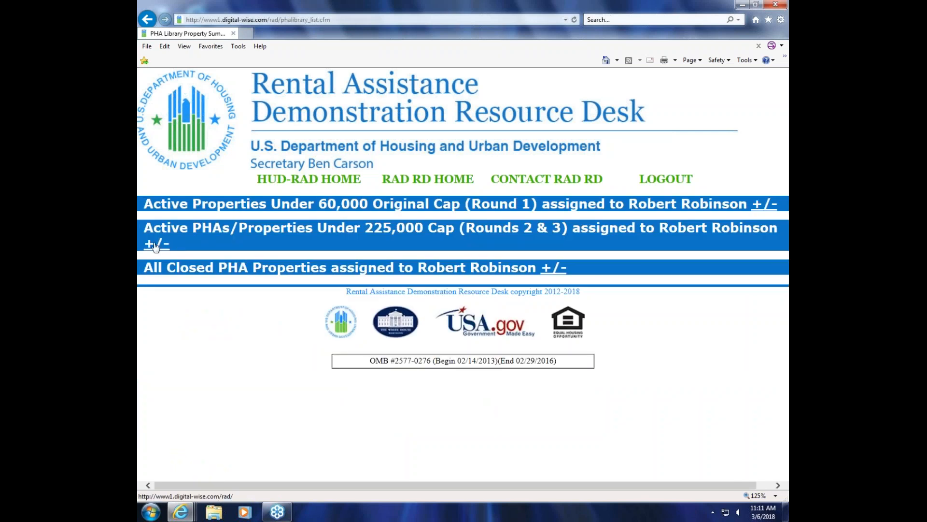
{"action": "left_click", "coordinate": [156, 244]}
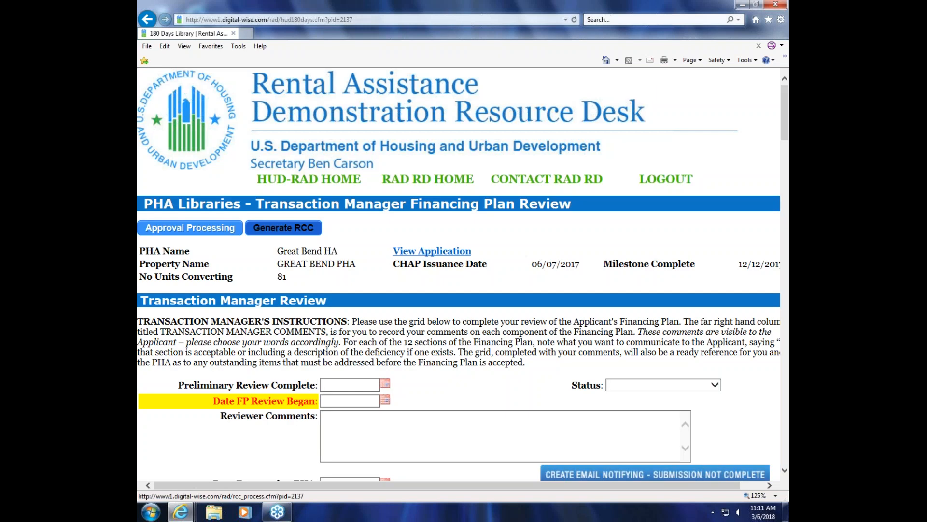
{"action": "left_click", "coordinate": [284, 228]}
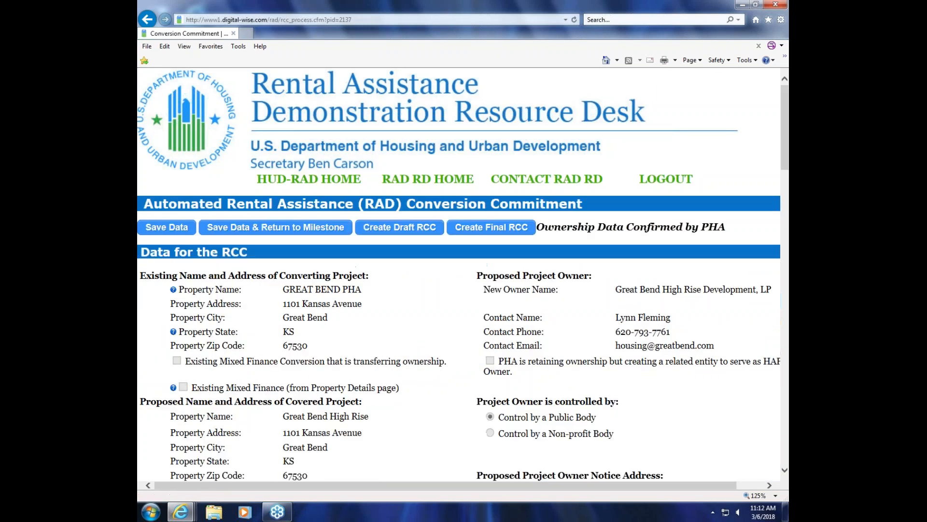
{"action": "left_click", "coordinate": [250, 230]}
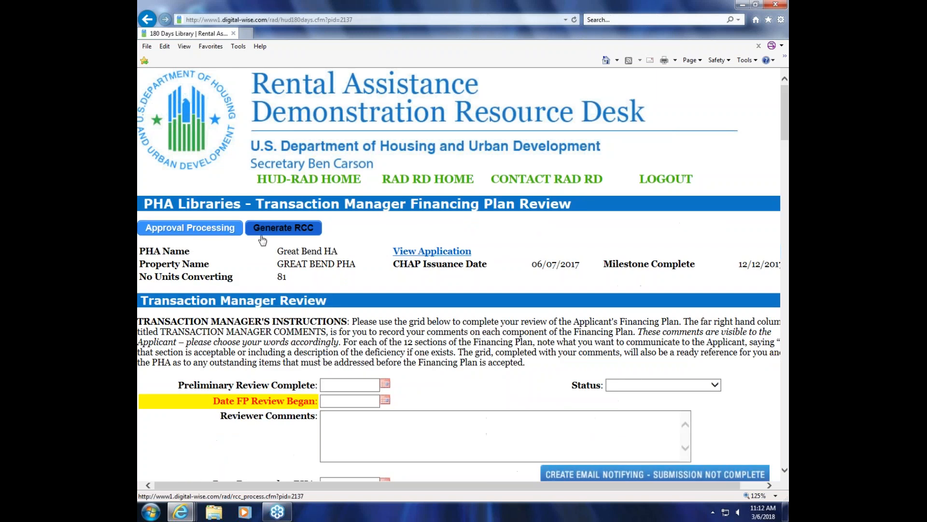
Step: Open the approval processing page for Great Bend PHA, look over its general conversion information and return to the milestone page
{"action": "scroll", "coordinate": [369, 277], "scroll_direction": "down", "scroll_amount": 3}
{"action": "scroll", "coordinate": [184, 229], "scroll_direction": "up", "scroll_amount": 3}
{"action": "left_click", "coordinate": [183, 229]}
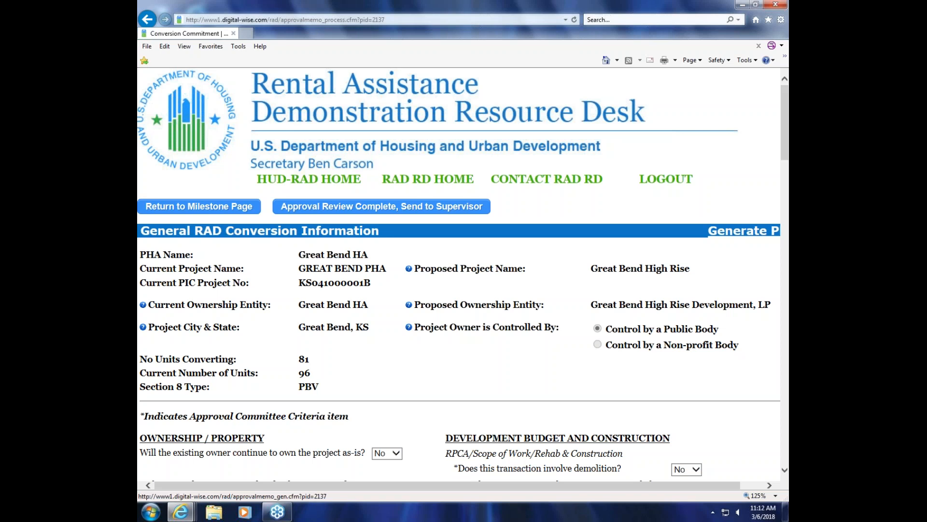
{"action": "scroll", "coordinate": [628, 240], "scroll_direction": "down", "scroll_amount": 3}
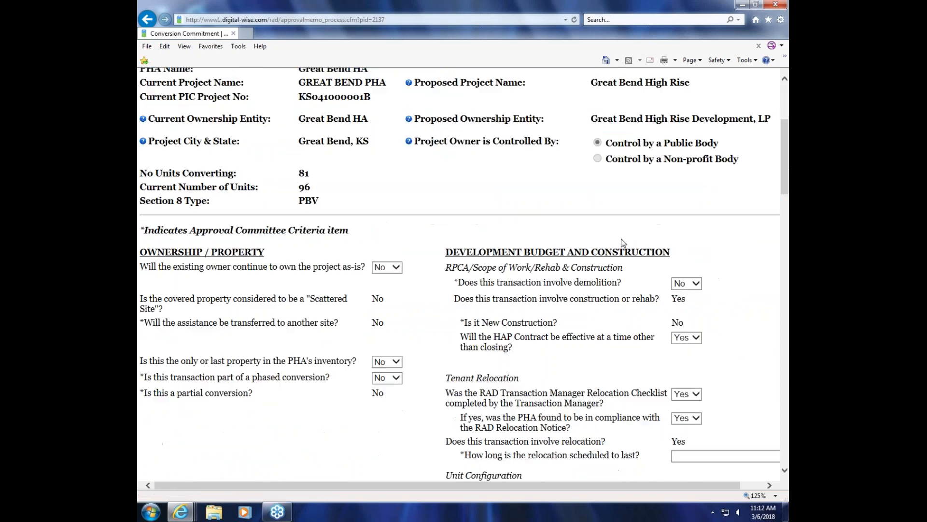
{"action": "scroll", "coordinate": [618, 241], "scroll_direction": "up", "scroll_amount": 3}
{"action": "left_click", "coordinate": [217, 212]}
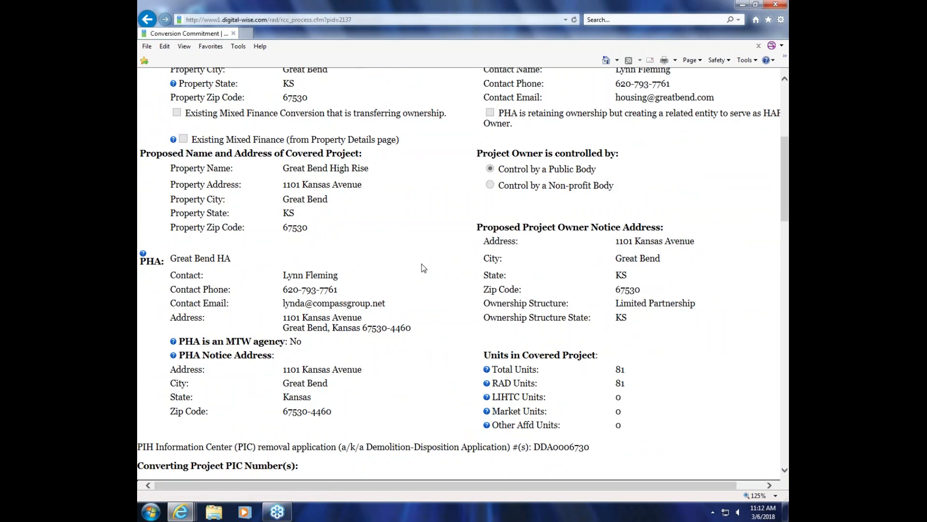
Step: Examine the RCC data page from the project and owner details through key features to the signature blocks and exhibits
{"action": "scroll", "coordinate": [434, 274], "scroll_direction": "down", "scroll_amount": 3}
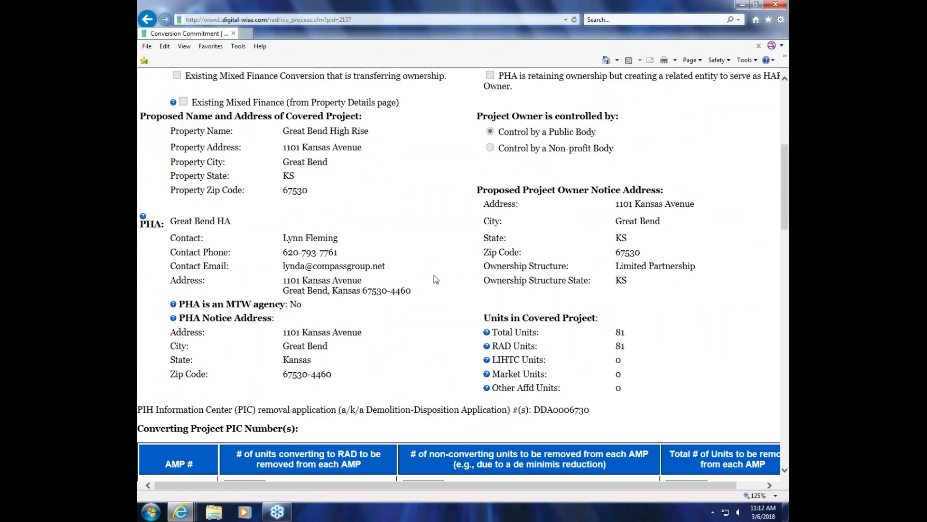
{"action": "scroll", "coordinate": [434, 275], "scroll_direction": "down", "scroll_amount": 10}
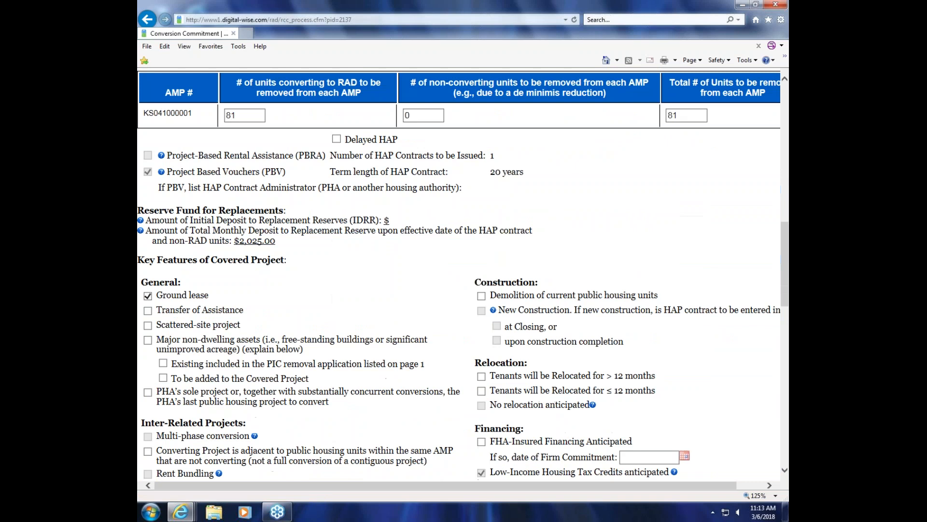
{"action": "scroll", "coordinate": [459, 274], "scroll_direction": "down", "scroll_amount": 10}
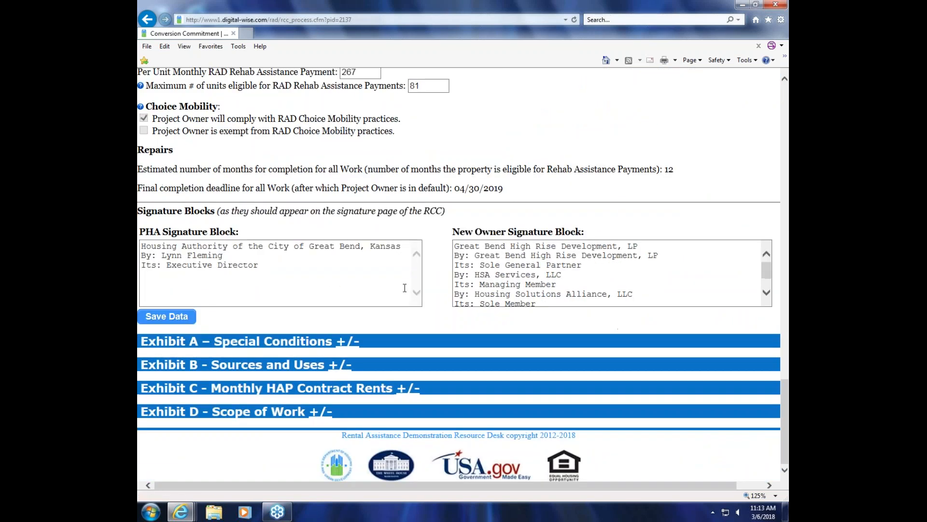
{"action": "scroll", "coordinate": [404, 288], "scroll_direction": "up", "scroll_amount": 10}
{"action": "scroll", "coordinate": [463, 276], "scroll_direction": "up", "scroll_amount": 4}
{"action": "scroll", "coordinate": [463, 274], "scroll_direction": "up", "scroll_amount": 8}
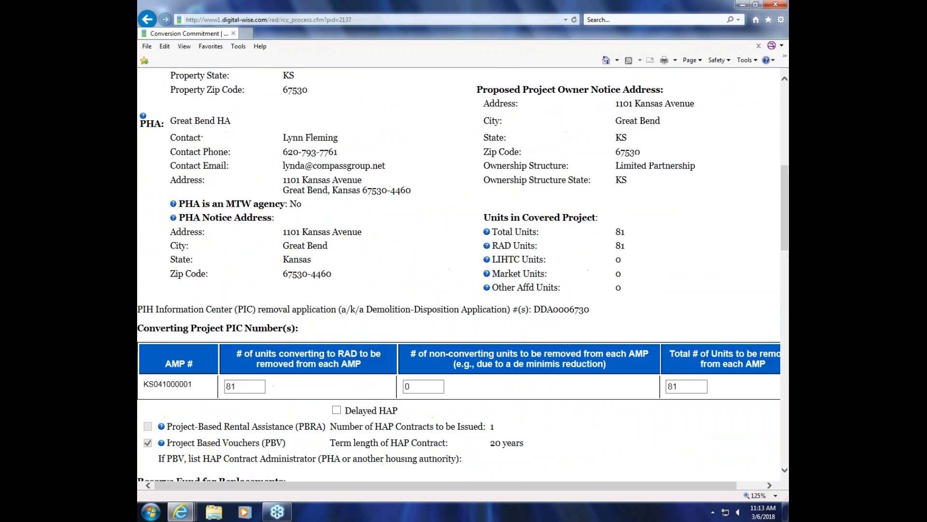
{"action": "scroll", "coordinate": [463, 274], "scroll_direction": "down", "scroll_amount": 1}
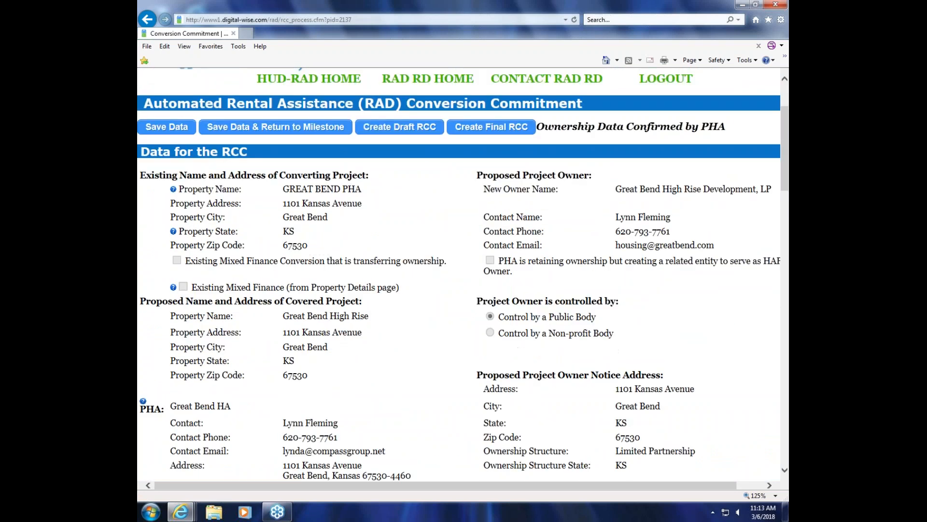
{"action": "scroll", "coordinate": [647, 195], "scroll_direction": "down", "scroll_amount": 3}
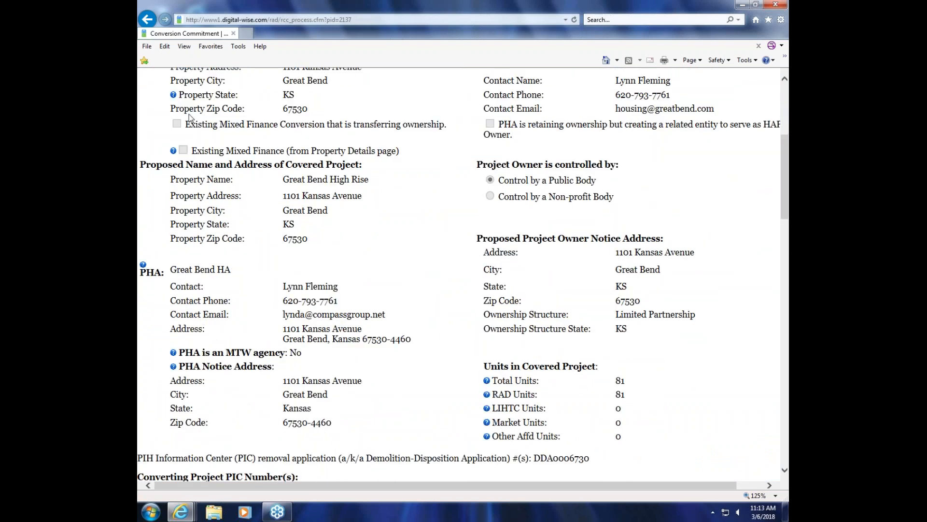
{"action": "scroll", "coordinate": [472, 136], "scroll_direction": "up", "scroll_amount": 3}
{"action": "left_click", "coordinate": [147, 20]}
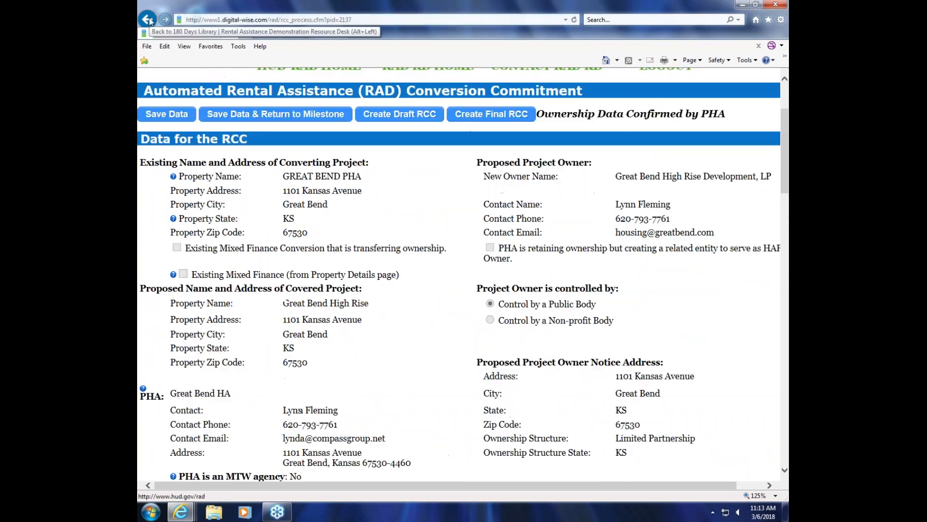
Step: Reopen the approval memo and examine its sections from Ownership / Property and Development Budget through Transaction Description
{"action": "scroll", "coordinate": [210, 176], "scroll_direction": "down", "scroll_amount": 1}
{"action": "left_click", "coordinate": [203, 173]}
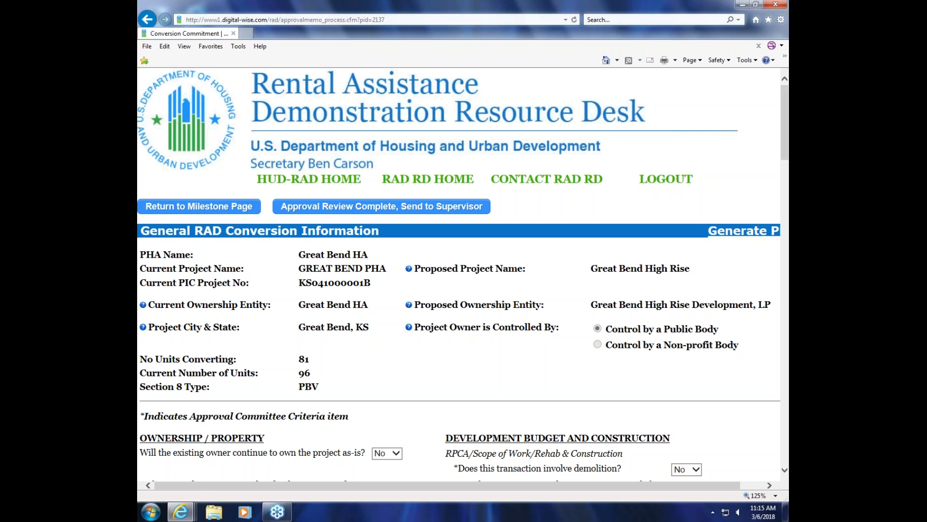
{"action": "scroll", "coordinate": [263, 226], "scroll_direction": "down", "scroll_amount": 5}
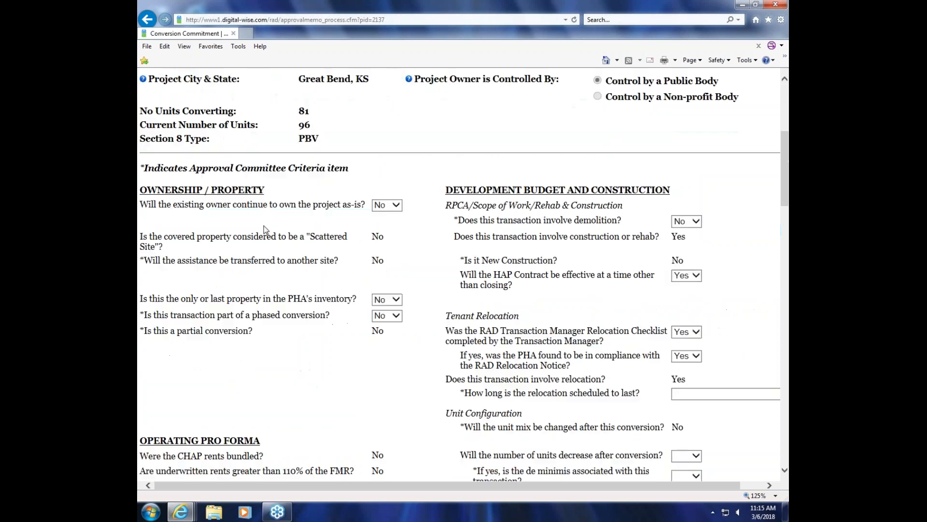
{"action": "scroll", "coordinate": [264, 226], "scroll_direction": "down", "scroll_amount": 4}
{"action": "scroll", "coordinate": [264, 225], "scroll_direction": "down", "scroll_amount": 9}
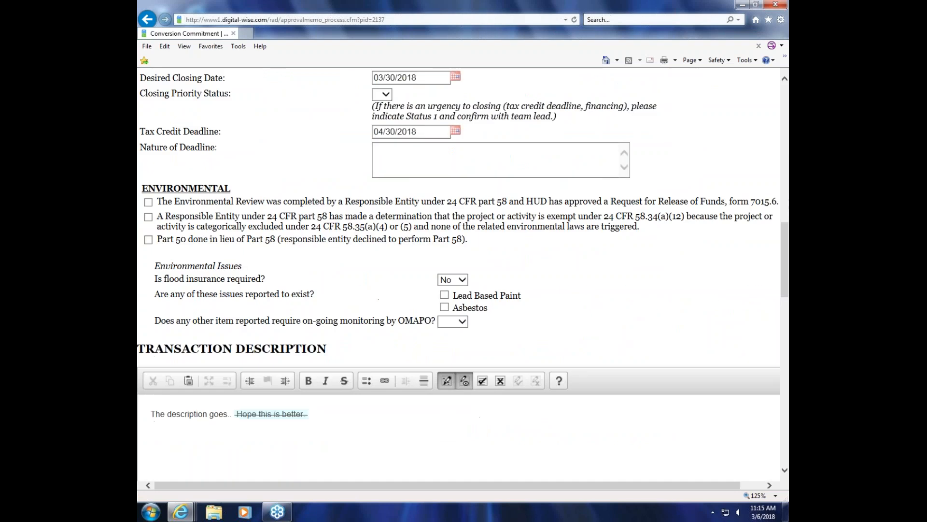
{"action": "scroll", "coordinate": [320, 298], "scroll_direction": "up", "scroll_amount": 3}
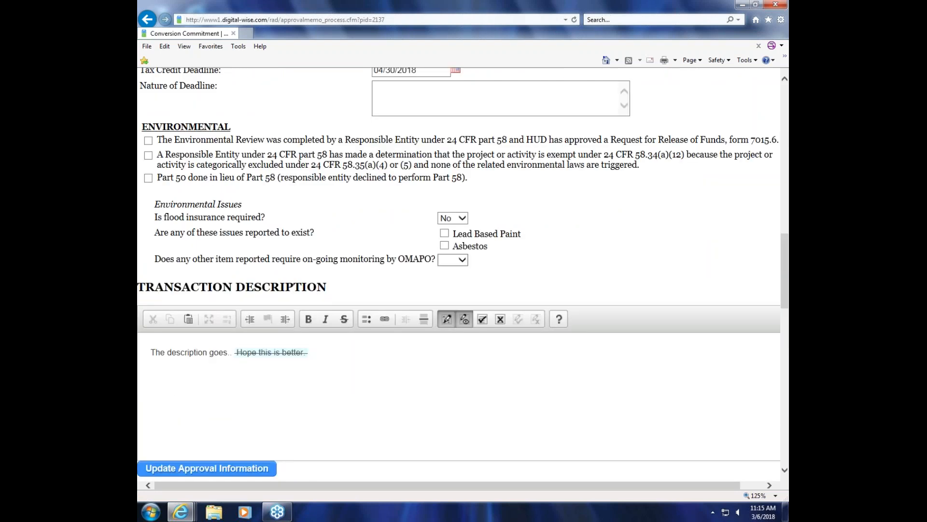
{"action": "scroll", "coordinate": [645, 212], "scroll_direction": "up", "scroll_amount": 10}
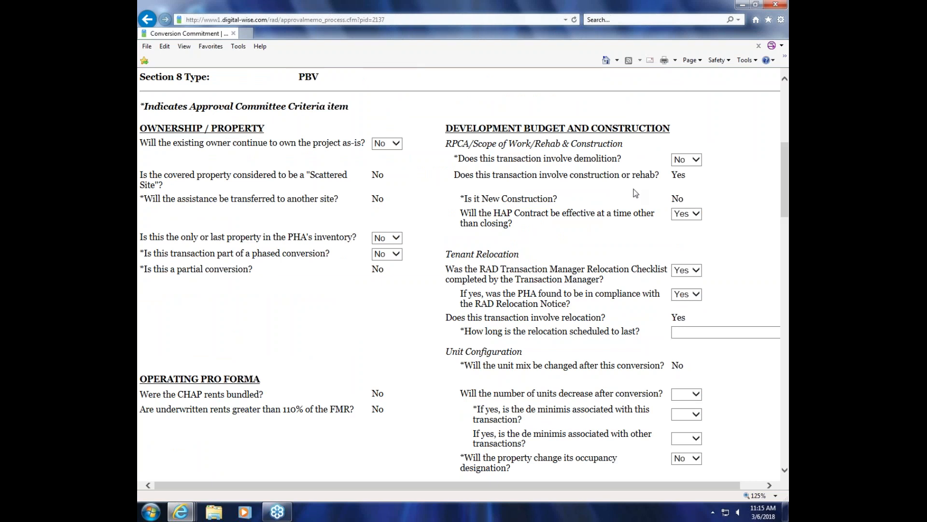
{"action": "scroll", "coordinate": [629, 189], "scroll_direction": "up", "scroll_amount": 6}
{"action": "scroll", "coordinate": [629, 190], "scroll_direction": "down", "scroll_amount": 2}
{"action": "scroll", "coordinate": [628, 190], "scroll_direction": "down", "scroll_amount": 5}
{"action": "scroll", "coordinate": [459, 271], "scroll_direction": "down", "scroll_amount": 2}
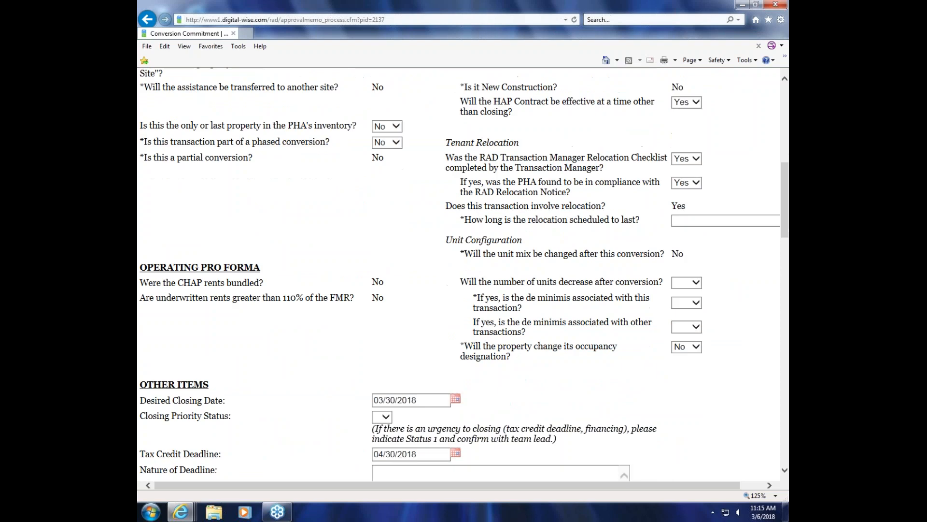
{"action": "scroll", "coordinate": [459, 270], "scroll_direction": "down", "scroll_amount": 2}
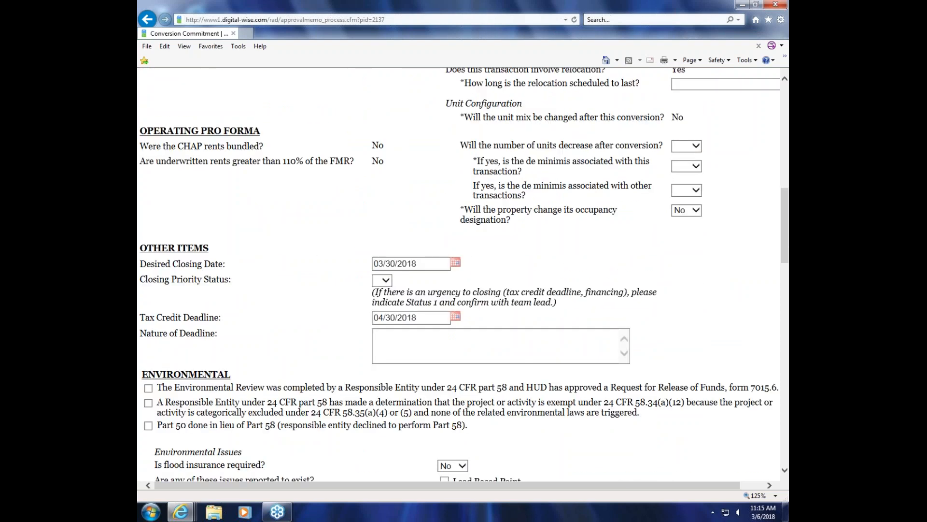
{"action": "scroll", "coordinate": [459, 270], "scroll_direction": "up", "scroll_amount": 5}
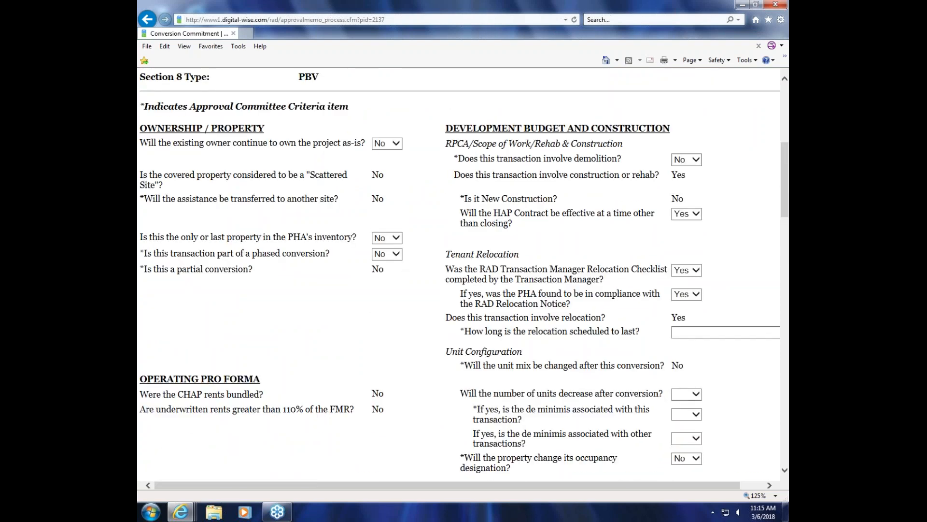
Step: Highlight the answer to "Is it New Construction?" under Development Budget and Construction
{"action": "double_click", "coordinate": [678, 197]}
{"action": "left_click", "coordinate": [642, 194]}
{"action": "double_click", "coordinate": [675, 199]}
Step: Return to the property listing, mark Great Bend PHA as new construction (NC) in the PHA Property Summary and save it
{"action": "scroll", "coordinate": [237, 114], "scroll_direction": "up", "scroll_amount": 5}
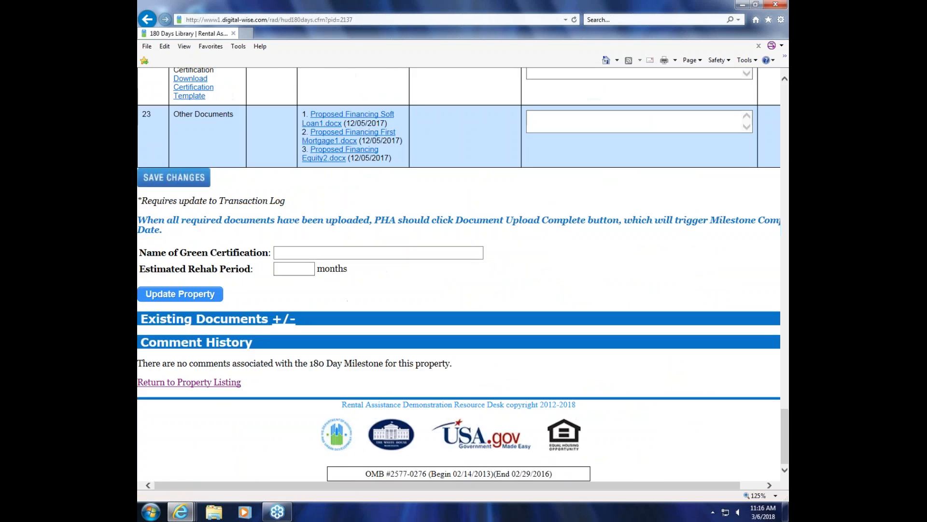
{"action": "left_click", "coordinate": [189, 382]}
{"action": "left_click", "coordinate": [308, 381]}
{"action": "scroll", "coordinate": [547, 350], "scroll_direction": "down", "scroll_amount": 3}
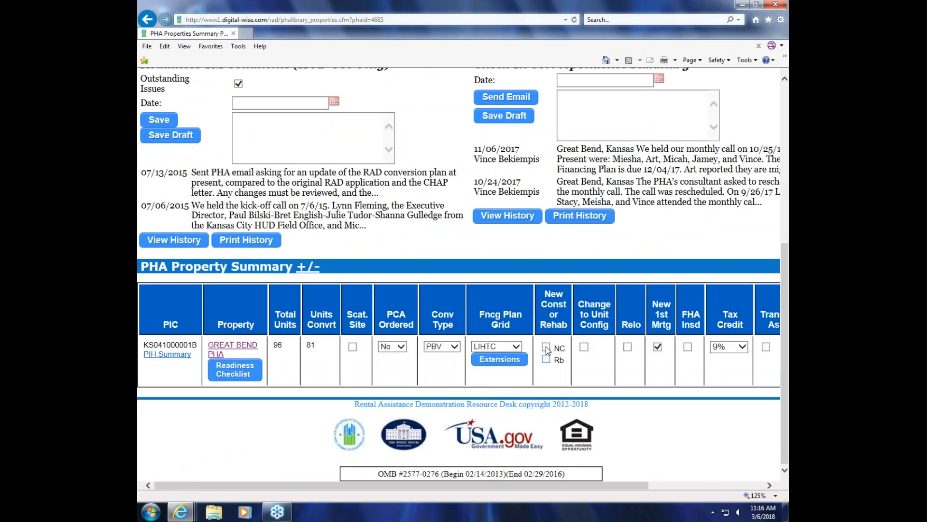
{"action": "left_click", "coordinate": [546, 347]}
{"action": "left_click", "coordinate": [247, 240]}
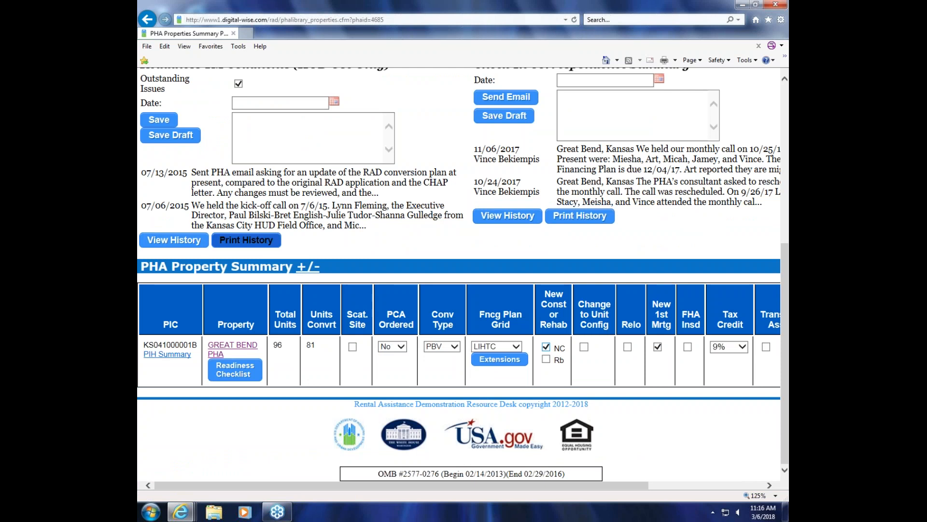
{"action": "left_click_drag", "start_coordinate": [619, 484], "coordinate": [748, 489]}
{"action": "left_click", "coordinate": [757, 348]}
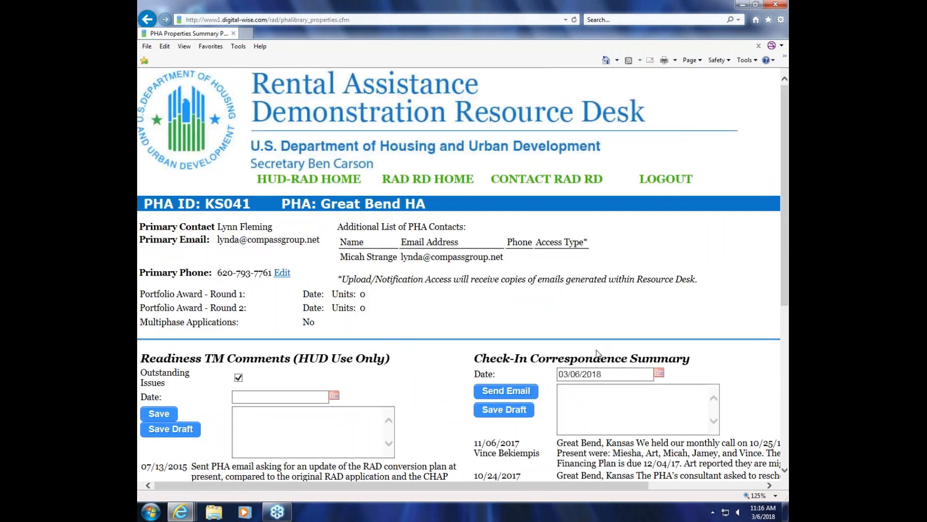
Step: Reopen Great Bend PHA's approval memo and check the "Is it New Construction?" answer
{"action": "scroll", "coordinate": [604, 372], "scroll_direction": "down", "scroll_amount": 6}
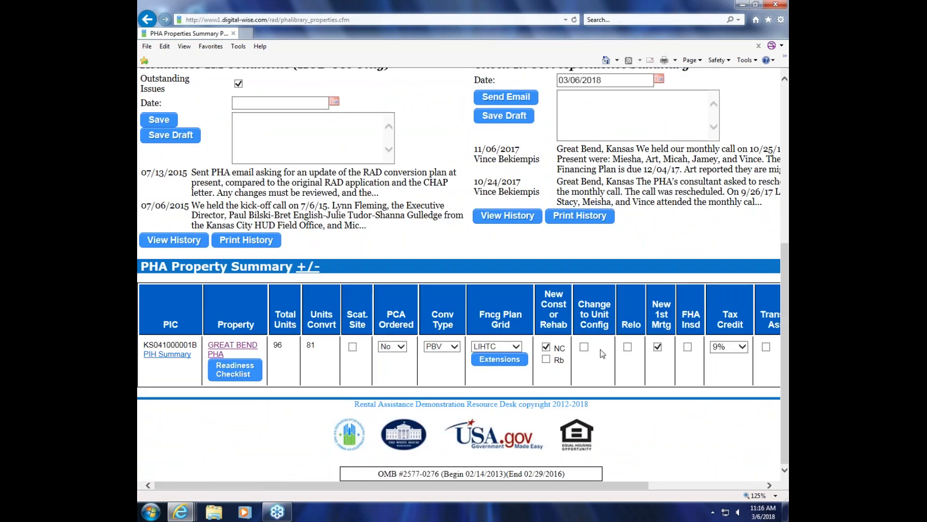
{"action": "left_click", "coordinate": [232, 345]}
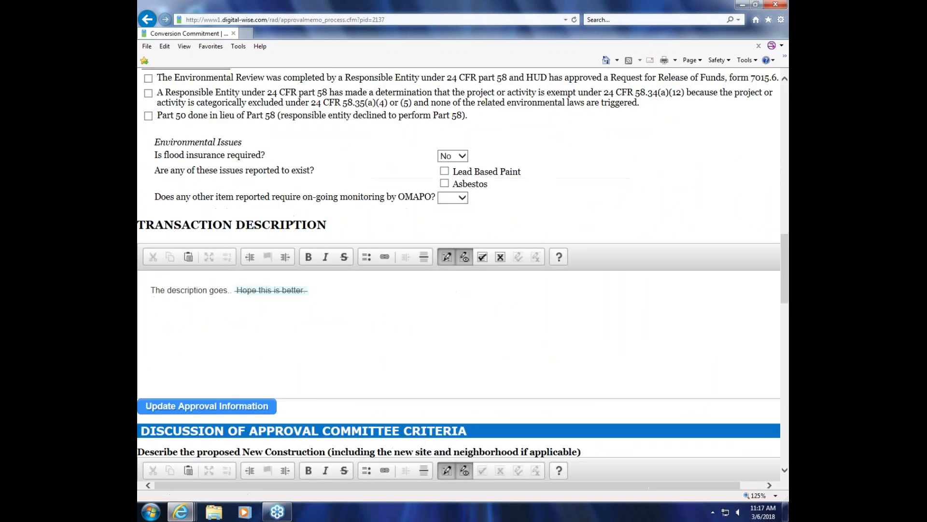
{"action": "scroll", "coordinate": [459, 275], "scroll_direction": "down", "scroll_amount": 1}
{"action": "scroll", "coordinate": [555, 239], "scroll_direction": "down", "scroll_amount": 4}
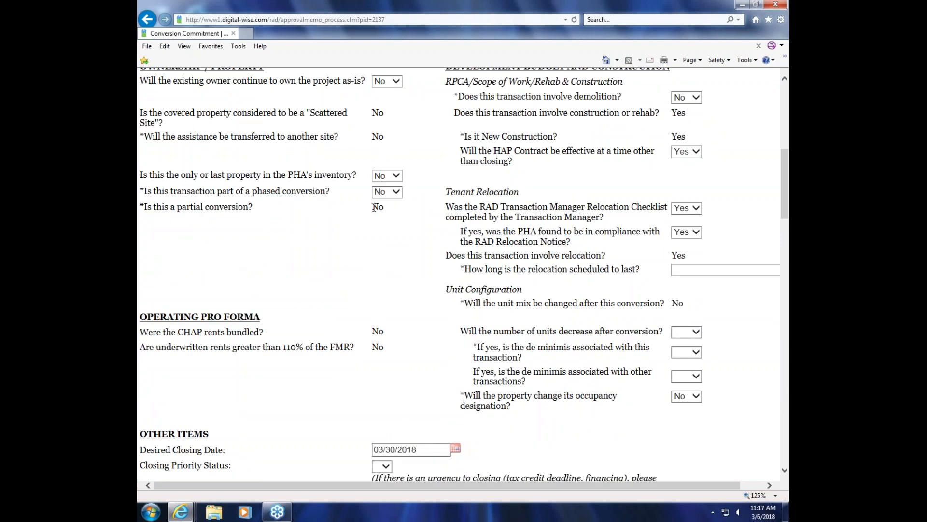
Step: Highlight the answer to "Is this a partial conversion?" and look over the memo sections from Operating Pro Forma through Environmental
{"action": "double_click", "coordinate": [377, 207]}
{"action": "scroll", "coordinate": [377, 206], "scroll_direction": "down", "scroll_amount": 3}
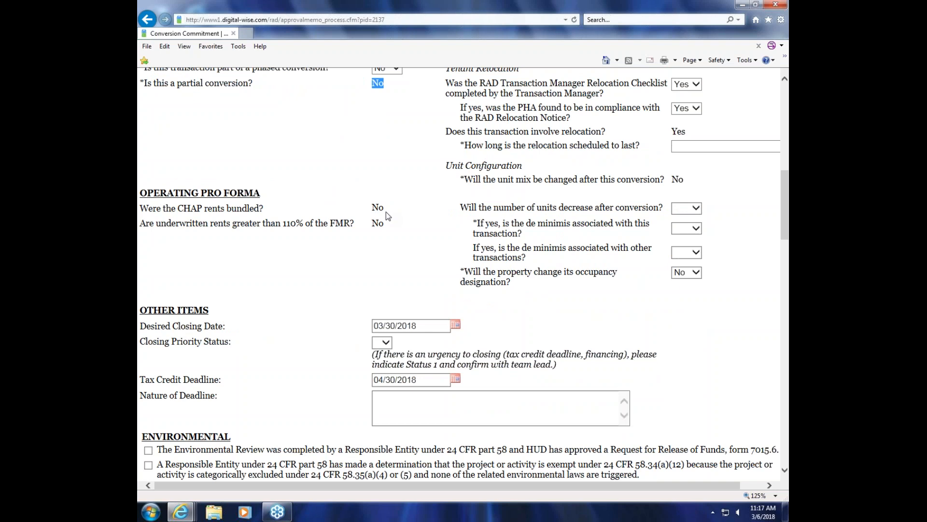
{"action": "scroll", "coordinate": [387, 212], "scroll_direction": "up", "scroll_amount": 1}
{"action": "scroll", "coordinate": [386, 211], "scroll_direction": "down", "scroll_amount": 1}
{"action": "scroll", "coordinate": [384, 210], "scroll_direction": "down", "scroll_amount": 10}
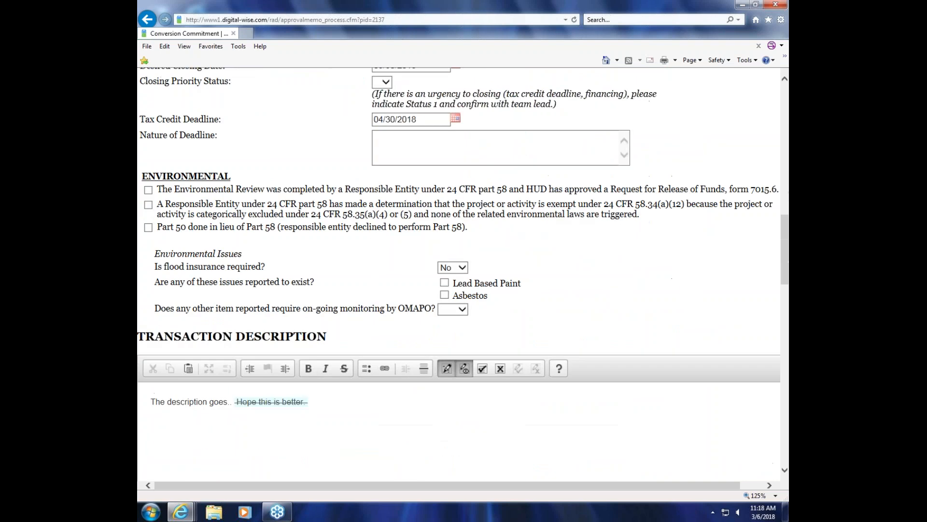
Step: Enter "These are my notes." as the description of the proposed New Construction under Discussion of Approval Committee Criteria
{"action": "scroll", "coordinate": [386, 223], "scroll_direction": "down", "scroll_amount": 3}
{"action": "left_click", "coordinate": [184, 316]}
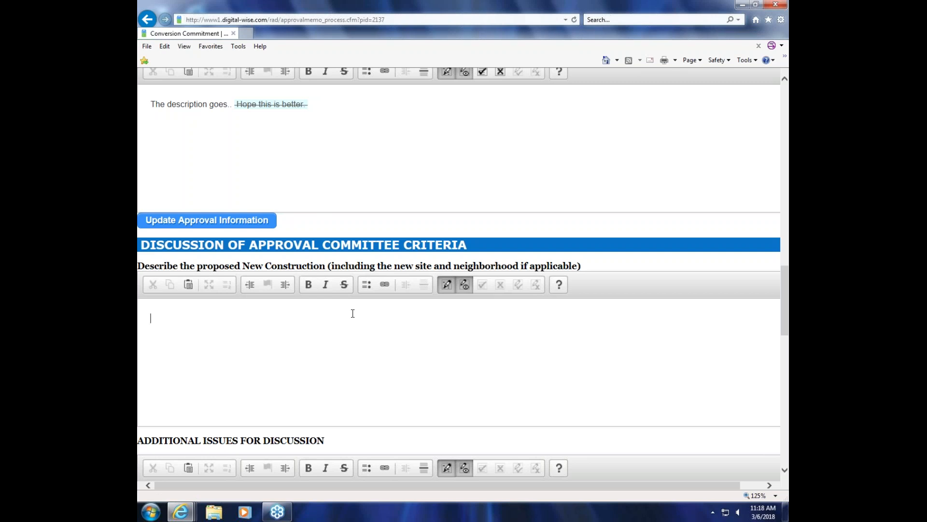
{"action": "type", "text": "These are my note"}
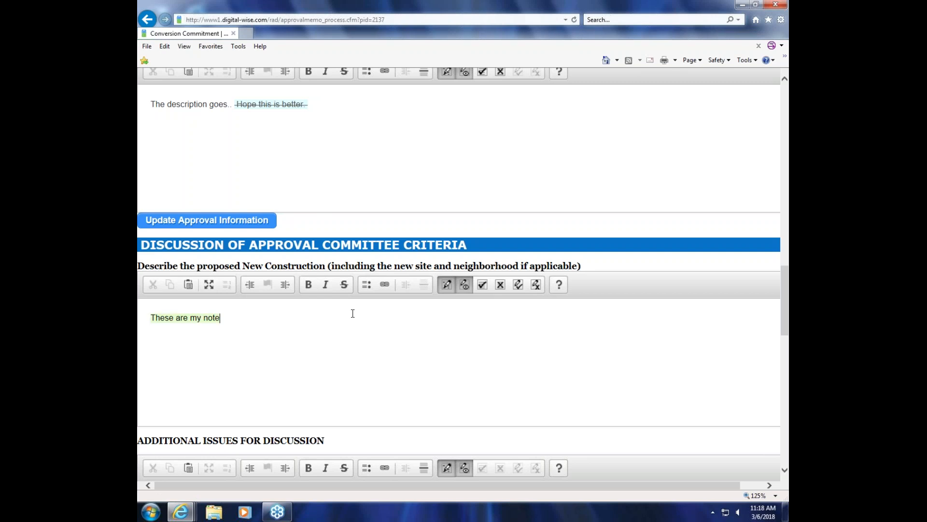
{"action": "type", "text": "s."}
{"action": "left_click", "coordinate": [779, 20]}
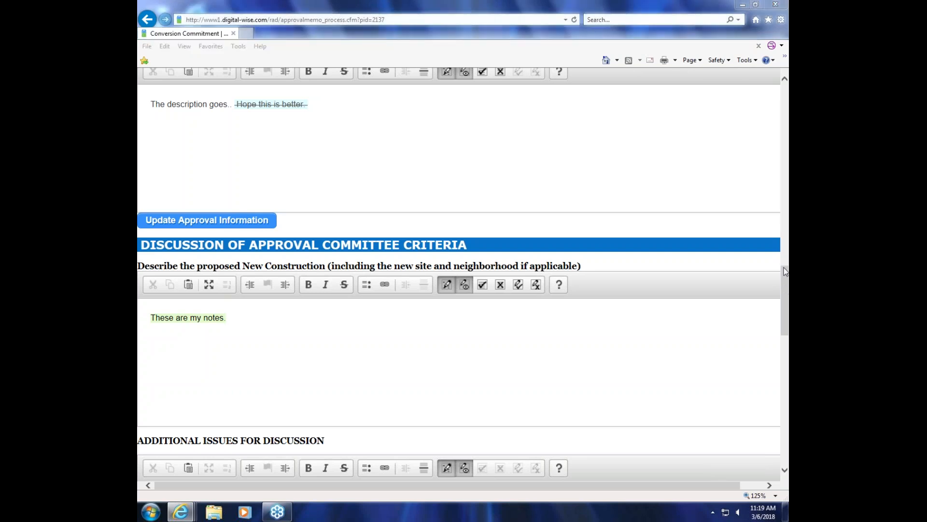
{"action": "left_click", "coordinate": [636, 25]}
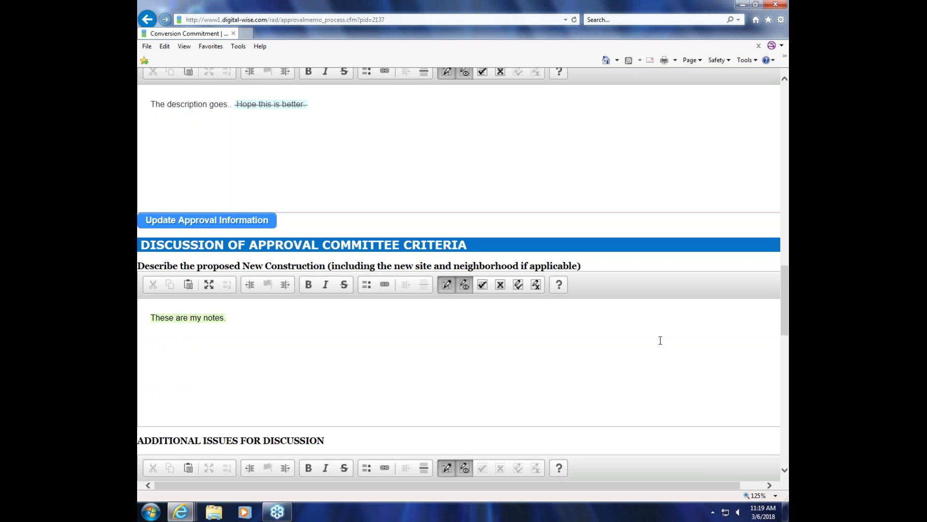
Step: Return to Great Bend PHA's milestone page and examine the Transaction Manager Review fields through the approval document uploads
{"action": "scroll", "coordinate": [459, 276], "scroll_direction": "up", "scroll_amount": 15}
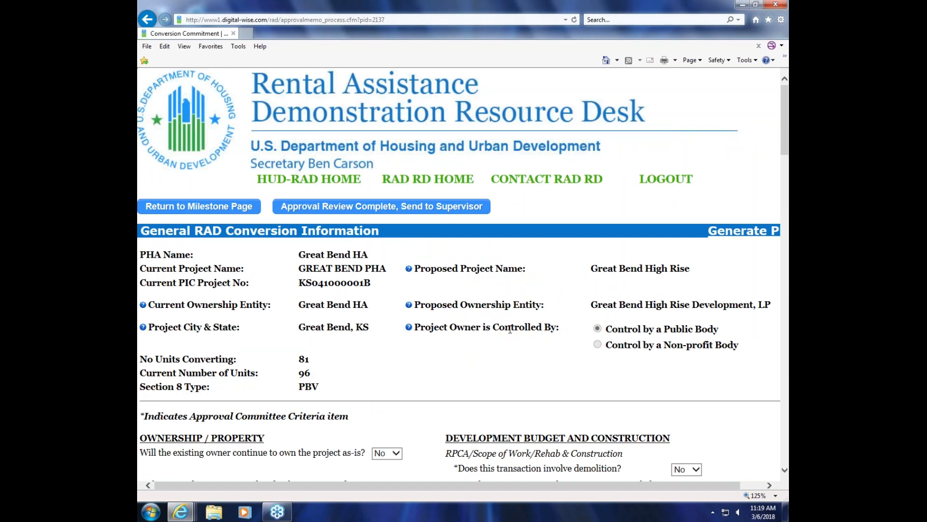
{"action": "left_click", "coordinate": [218, 210]}
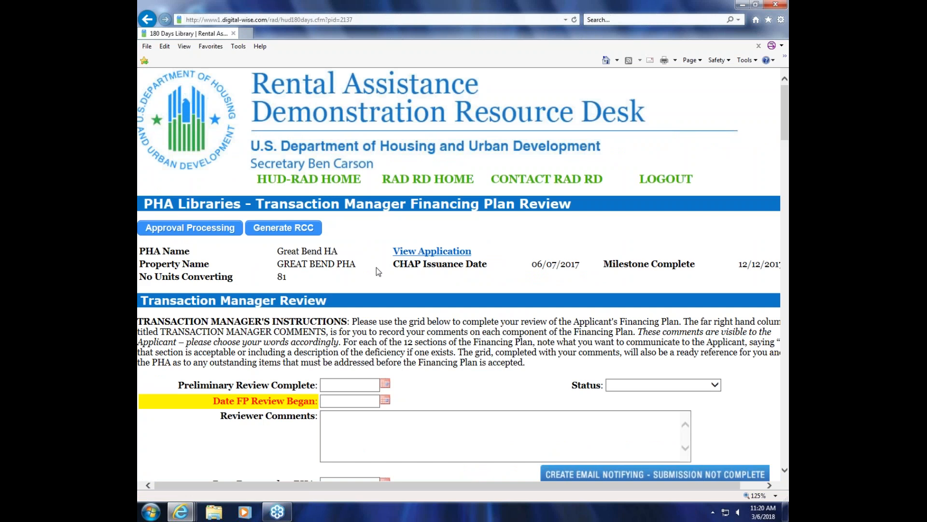
{"action": "scroll", "coordinate": [376, 268], "scroll_direction": "down", "scroll_amount": 7}
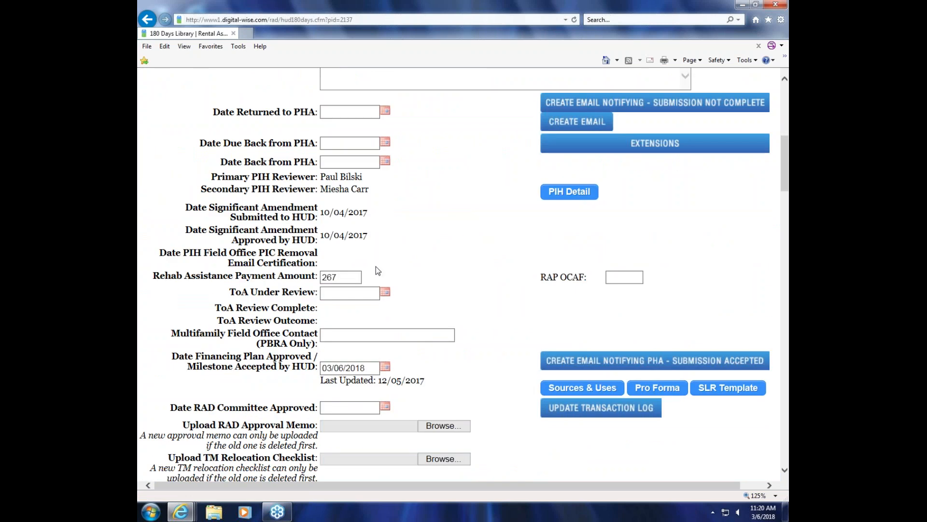
{"action": "scroll", "coordinate": [376, 266], "scroll_direction": "up", "scroll_amount": 1}
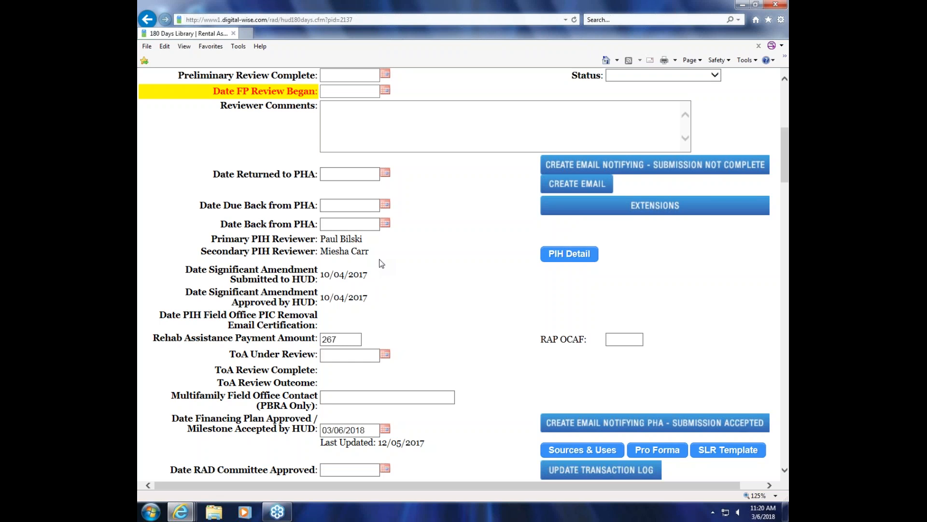
{"action": "scroll", "coordinate": [466, 263], "scroll_direction": "down", "scroll_amount": 3}
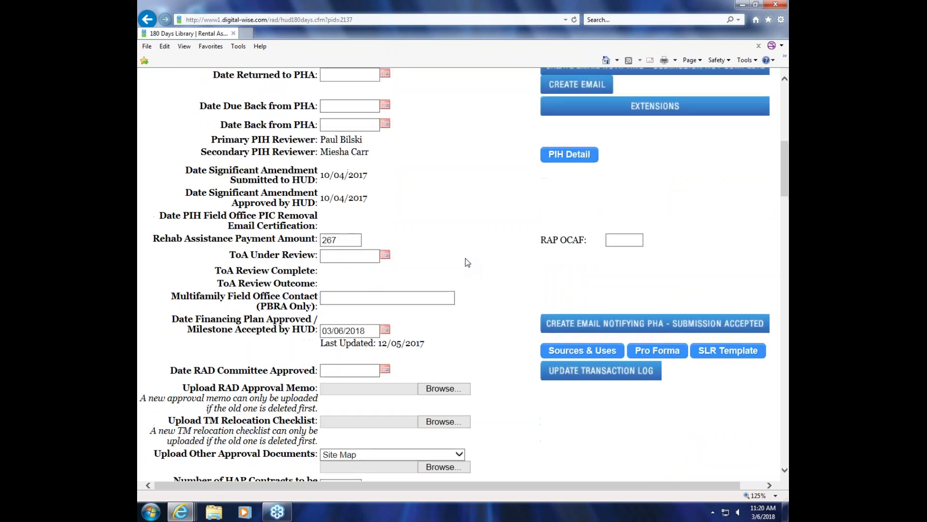
{"action": "scroll", "coordinate": [467, 262], "scroll_direction": "down", "scroll_amount": 2}
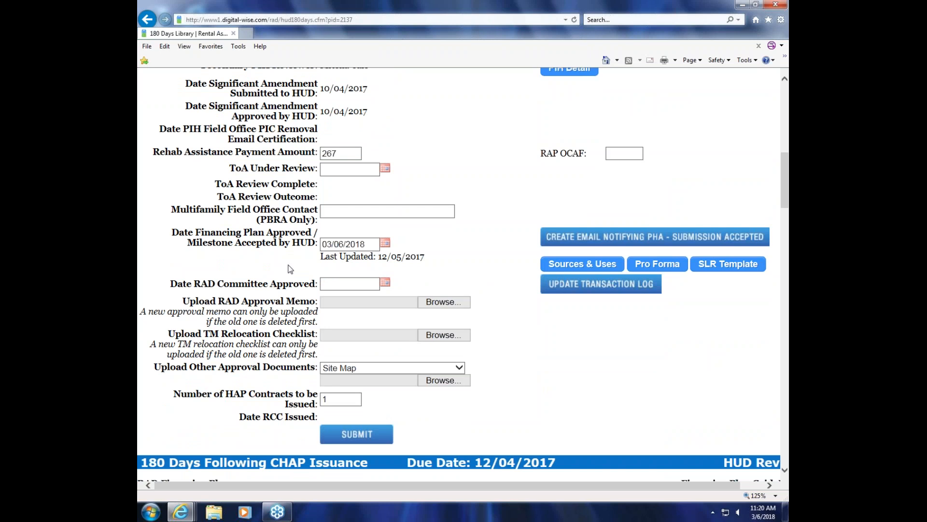
Step: Highlight the Financing Plan Approved / Milestone Accepted by HUD date and select the Date RAD Committee Approved field
{"action": "left_click", "coordinate": [338, 283]}
{"action": "left_click_drag", "start_coordinate": [367, 243], "coordinate": [315, 244]}
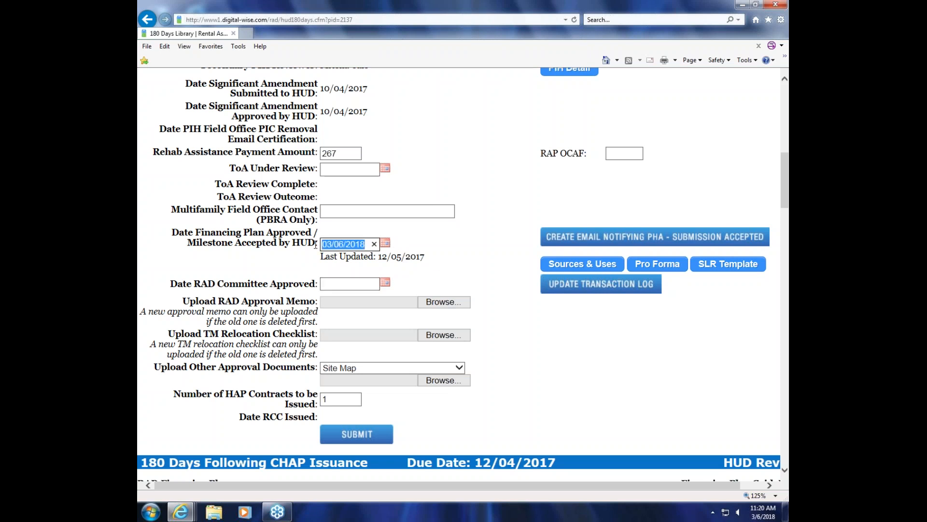
{"action": "left_click", "coordinate": [341, 284]}
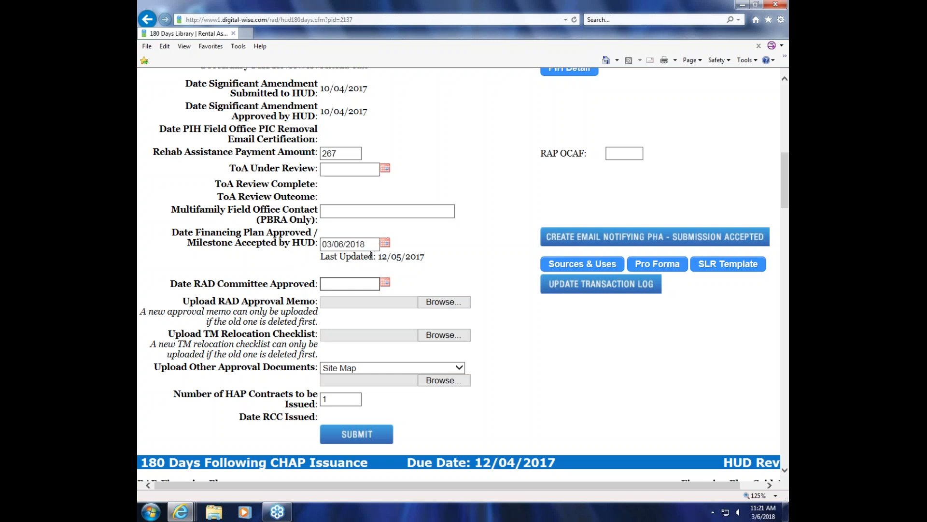
{"action": "scroll", "coordinate": [386, 258], "scroll_direction": "up", "scroll_amount": 8}
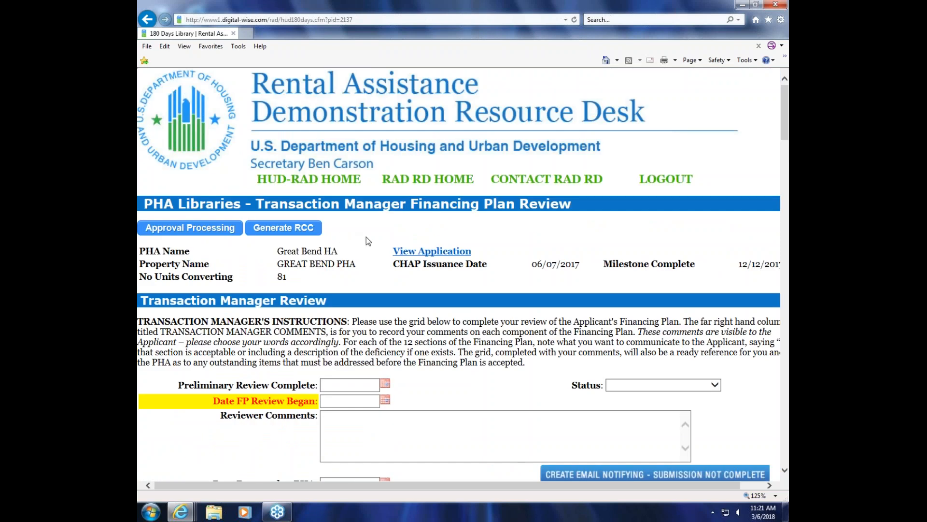
{"action": "scroll", "coordinate": [490, 246], "scroll_direction": "down", "scroll_amount": 8}
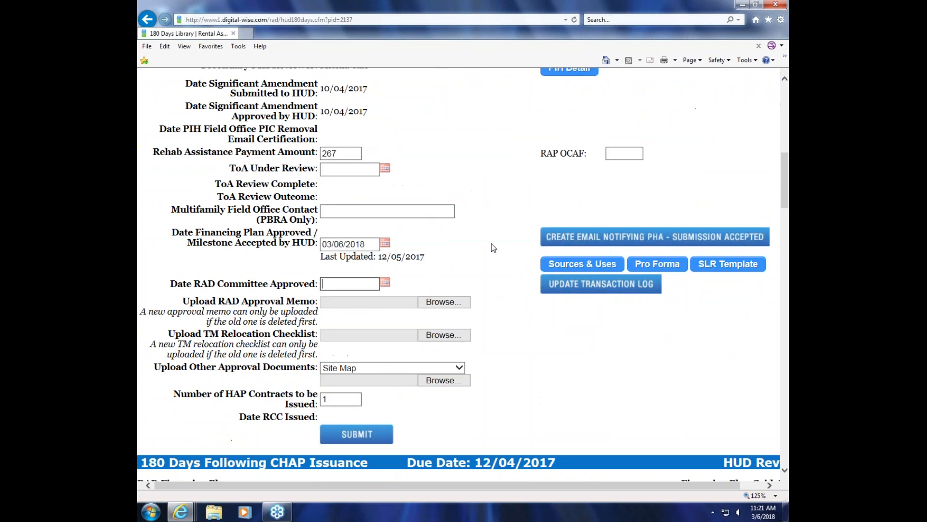
Step: Look through the document types for Upload Other Approval Documents, keeping Site Map selected
{"action": "scroll", "coordinate": [492, 246], "scroll_direction": "up", "scroll_amount": 3}
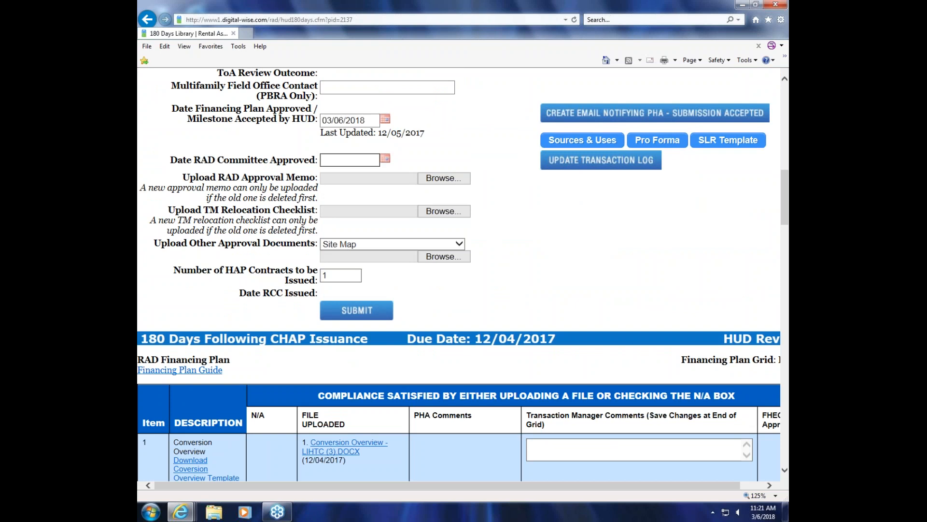
{"action": "left_click", "coordinate": [460, 245]}
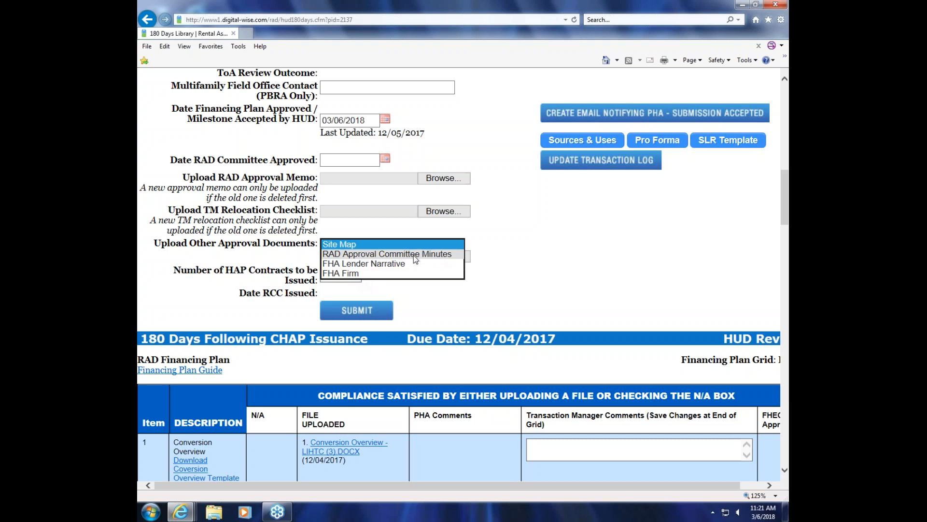
{"action": "left_click", "coordinate": [373, 244]}
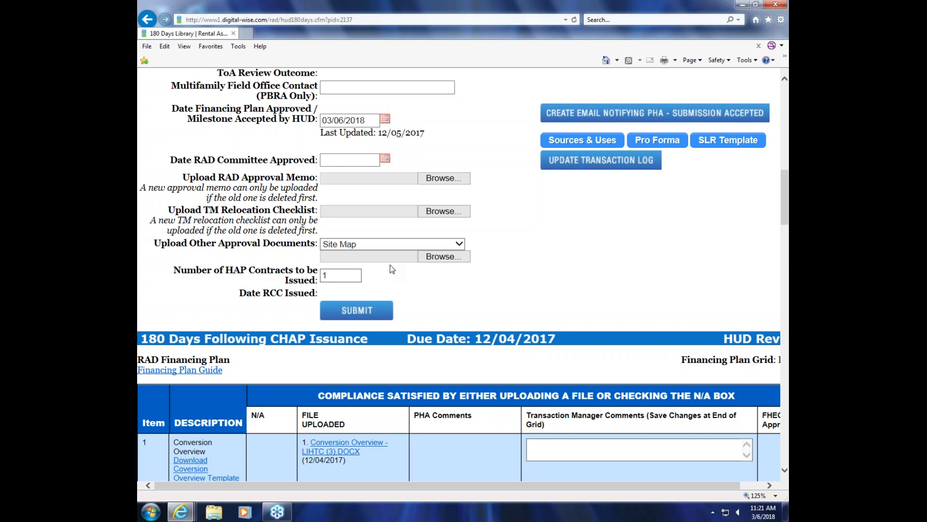
Step: Highlight the Upload RAD Approval Memo label in the Transaction Manager Review
{"action": "scroll", "coordinate": [544, 279], "scroll_direction": "up", "scroll_amount": 3}
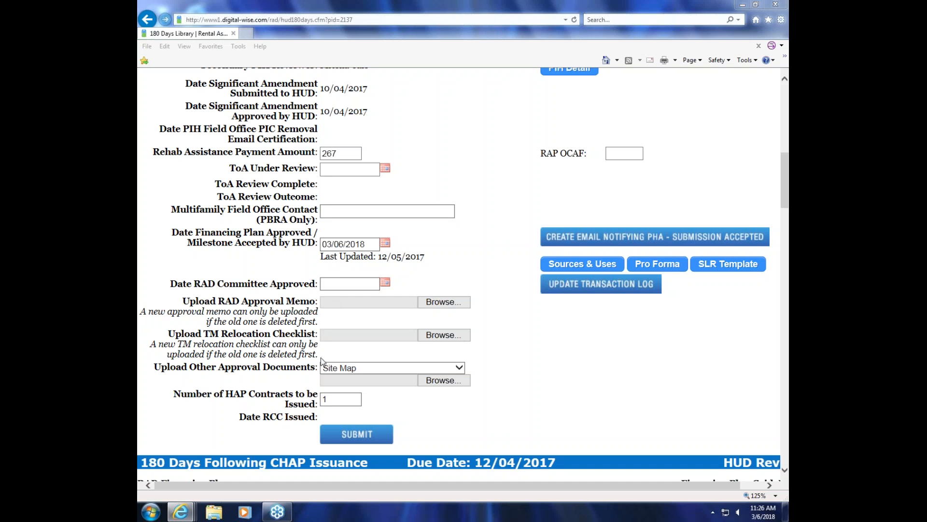
{"action": "left_click_drag", "start_coordinate": [182, 302], "coordinate": [303, 300]}
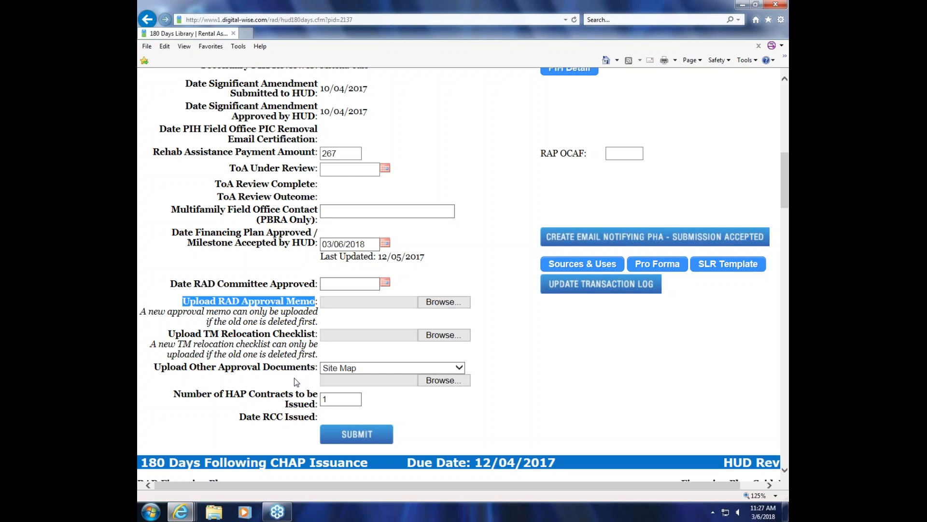
{"action": "left_click", "coordinate": [789, 276]}
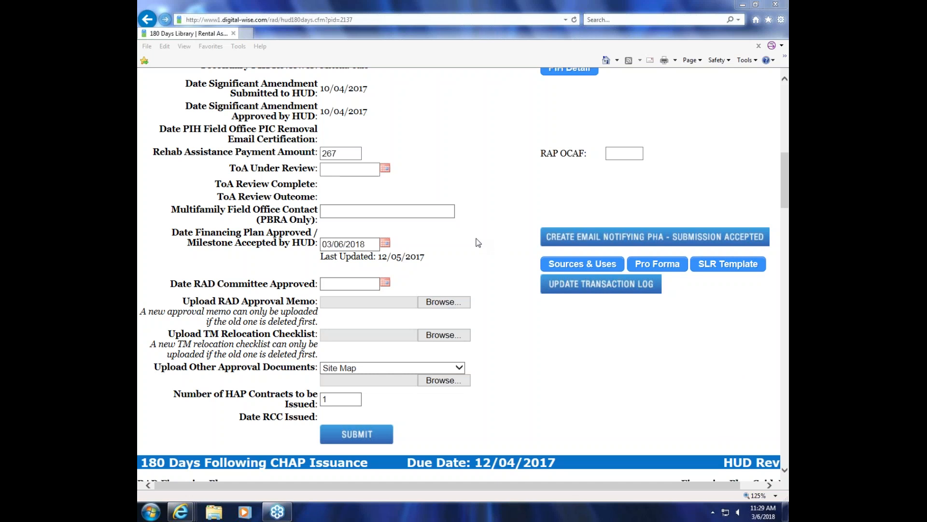
Step: Reopen Great Bend PHA's approval memo from the milestone page and go to the Ownership / Property and Development Budget sections
{"action": "left_click", "coordinate": [446, 150]}
{"action": "scroll", "coordinate": [447, 150], "scroll_direction": "up", "scroll_amount": 8}
{"action": "left_click", "coordinate": [195, 233]}
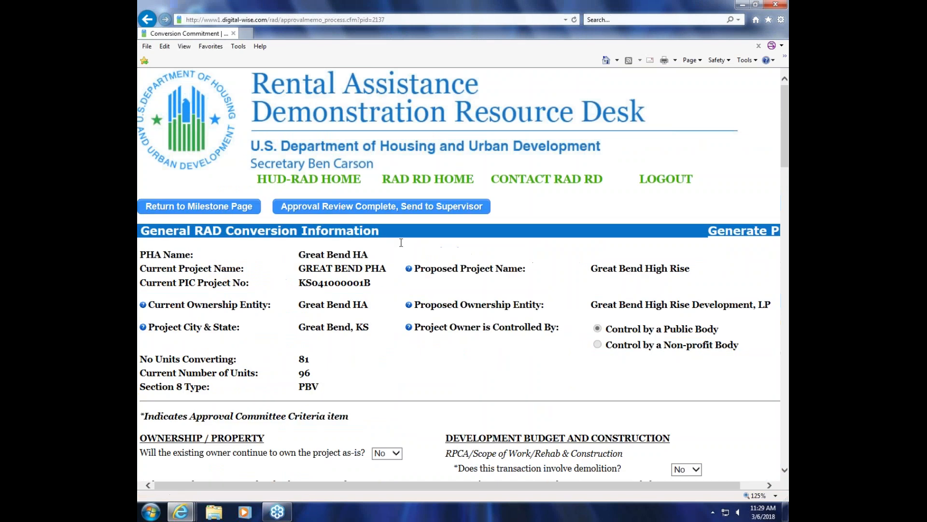
{"action": "scroll", "coordinate": [471, 285], "scroll_direction": "down", "scroll_amount": 4}
{"action": "scroll", "coordinate": [471, 285], "scroll_direction": "down", "scroll_amount": 1}
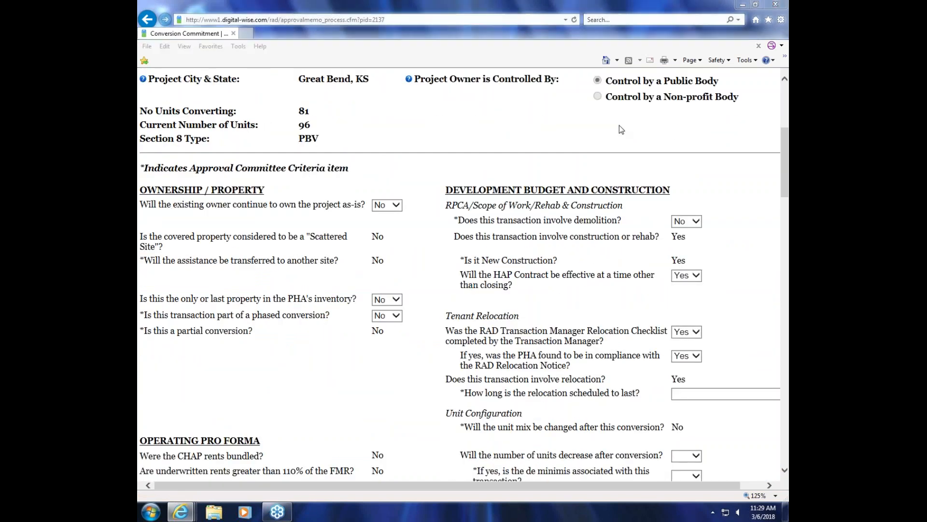
{"action": "left_click", "coordinate": [639, 18]}
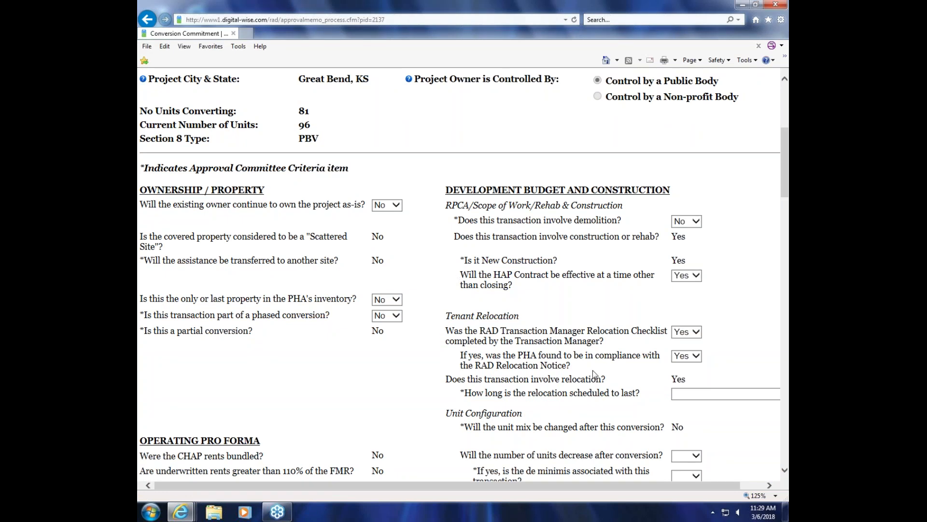
Step: Answer "How long is the relocation scheduled to last?" under Tenant Relocation with "More than 12 months"
{"action": "scroll", "coordinate": [598, 384], "scroll_direction": "down", "scroll_amount": 2}
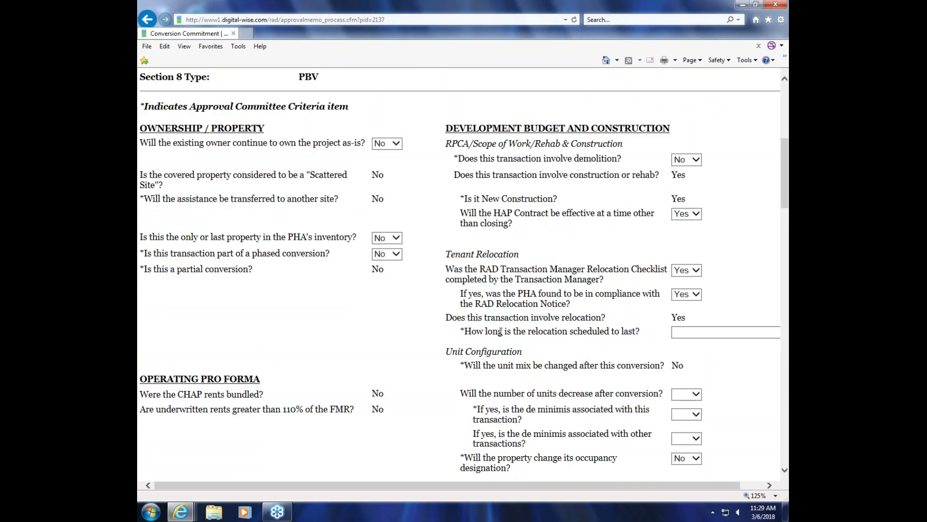
{"action": "left_click_drag", "start_coordinate": [587, 488], "coordinate": [610, 488]}
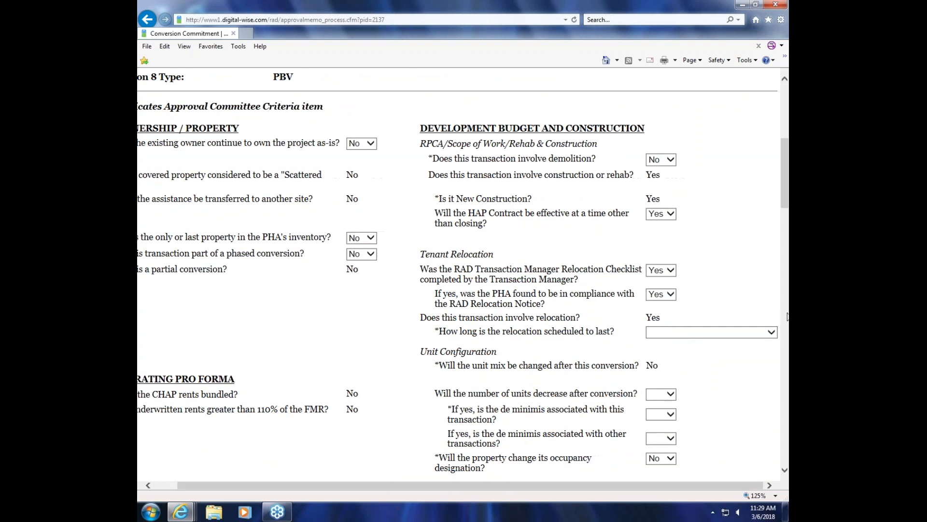
{"action": "left_click", "coordinate": [772, 334]}
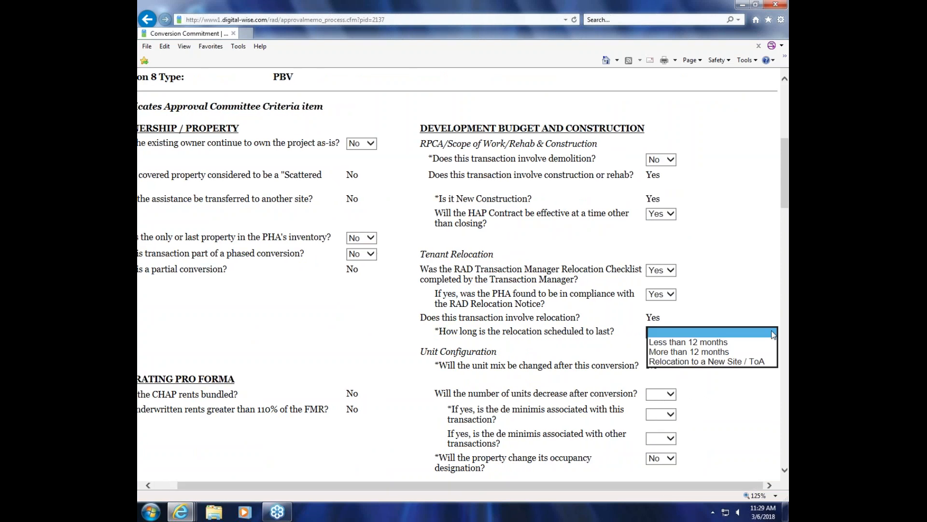
{"action": "left_click", "coordinate": [697, 353]}
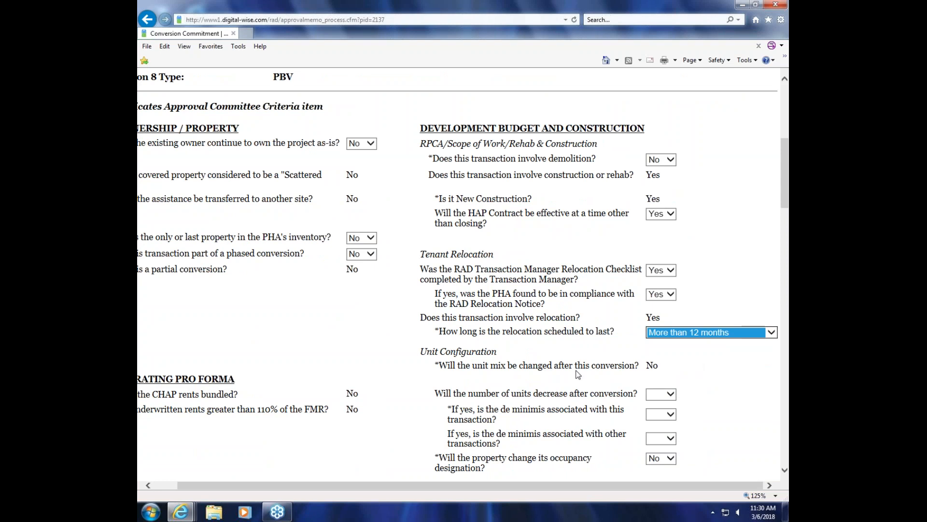
{"action": "scroll", "coordinate": [578, 375], "scroll_direction": "down", "scroll_amount": 1}
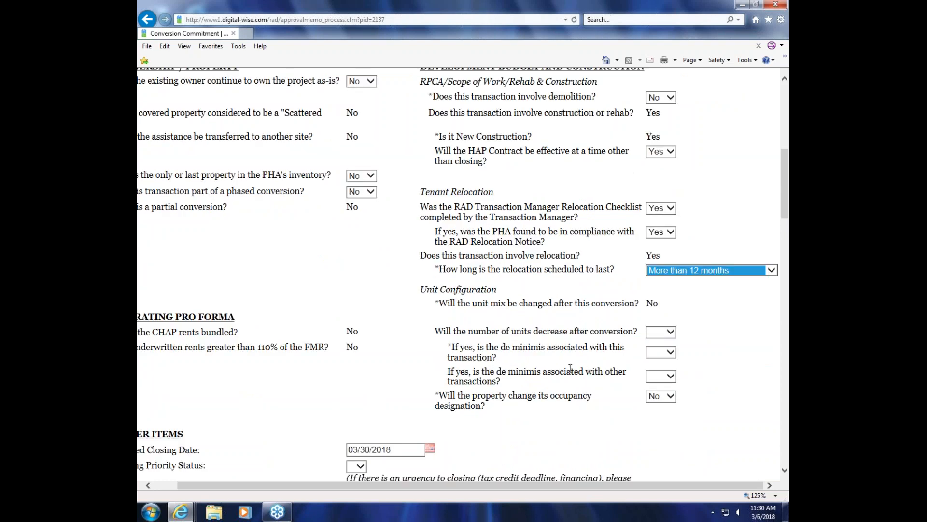
{"action": "scroll", "coordinate": [570, 368], "scroll_direction": "up", "scroll_amount": 2}
{"action": "scroll", "coordinate": [463, 276], "scroll_direction": "down", "scroll_amount": 1}
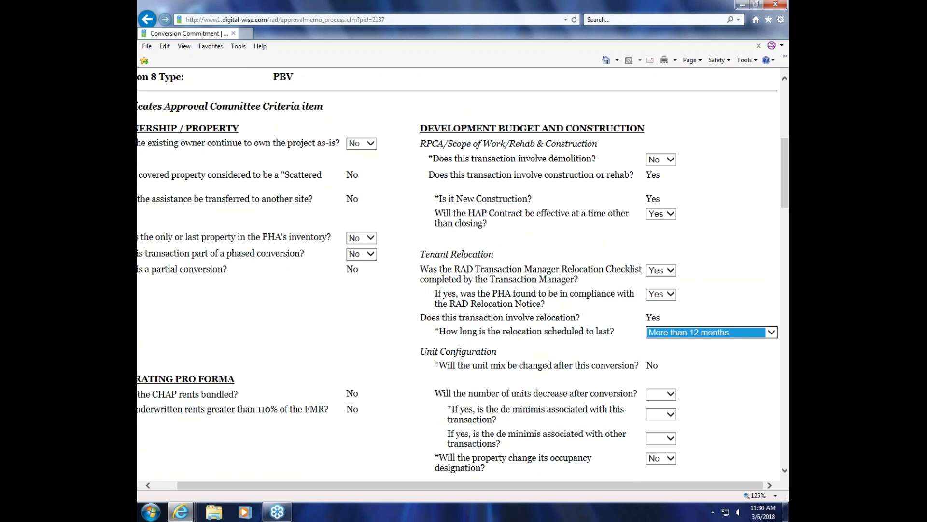
{"action": "scroll", "coordinate": [751, 238], "scroll_direction": "up", "scroll_amount": 1}
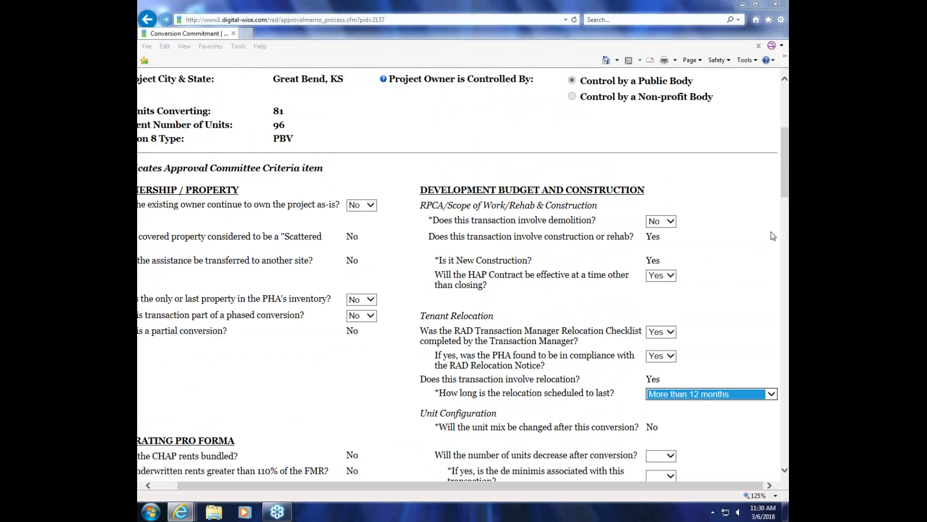
{"action": "left_click", "coordinate": [610, 260]}
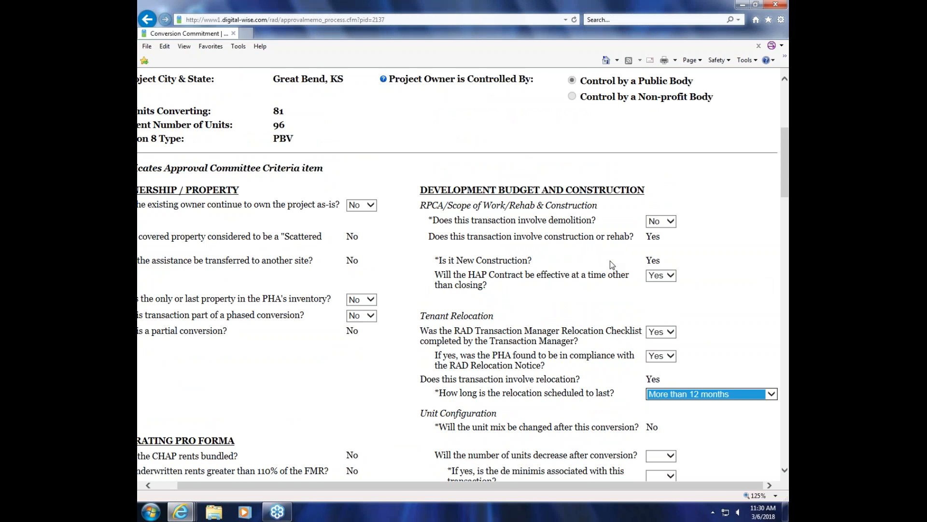